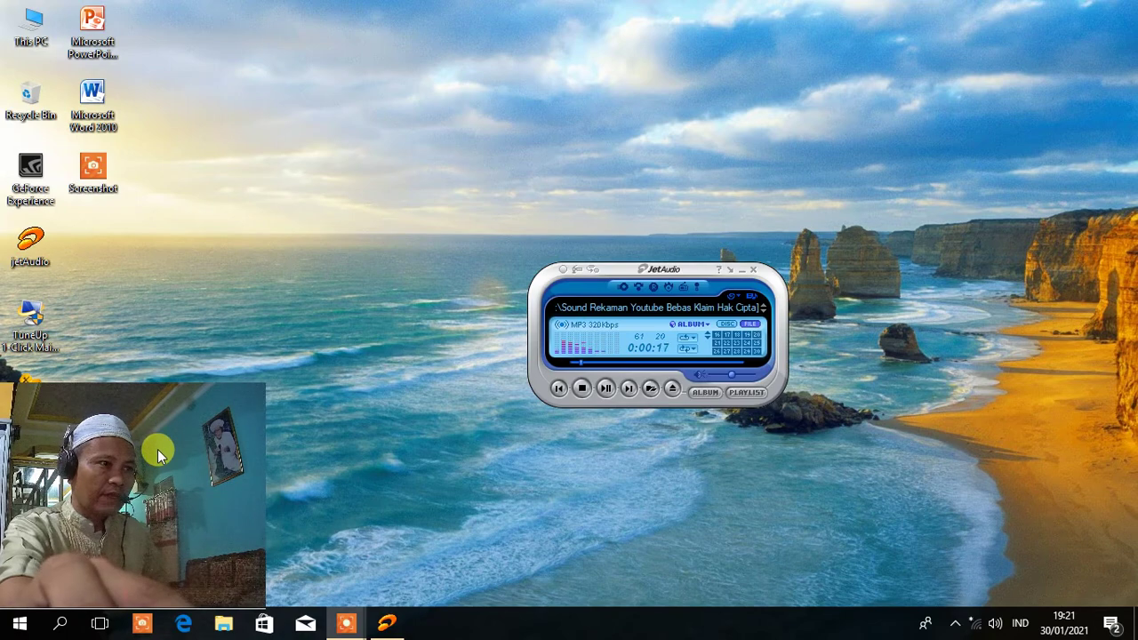
Step: Open Device Manager from the computer's system properties and select the PCI Simple Communications Controller under Other devices
right_click(32, 19)
click(110, 214)
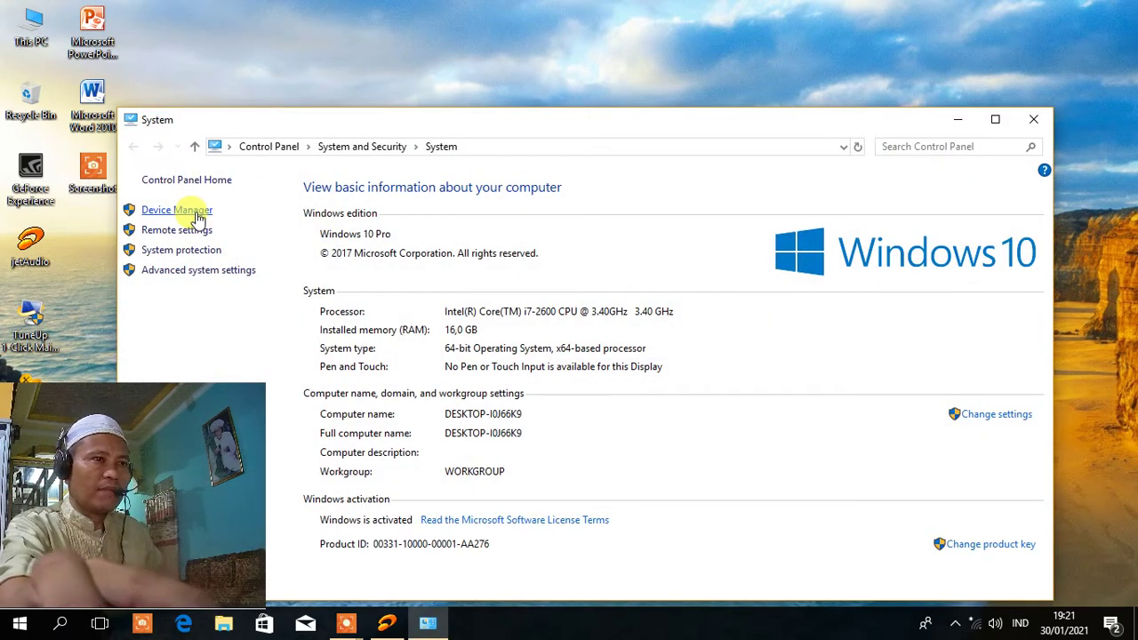
click(197, 214)
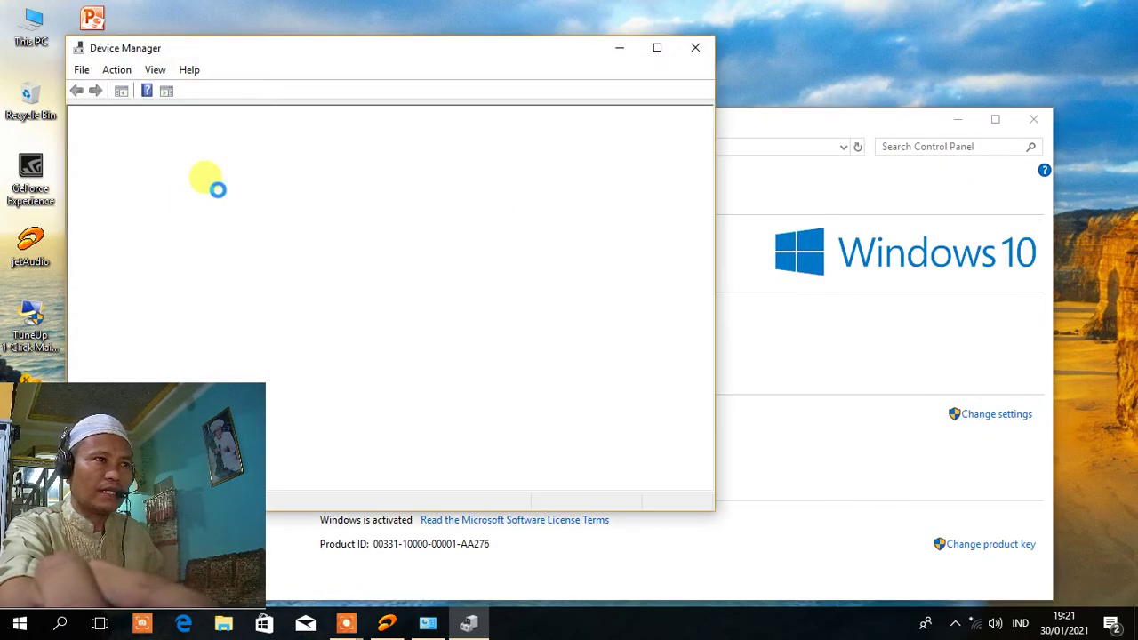
drag(280, 60, 476, 33)
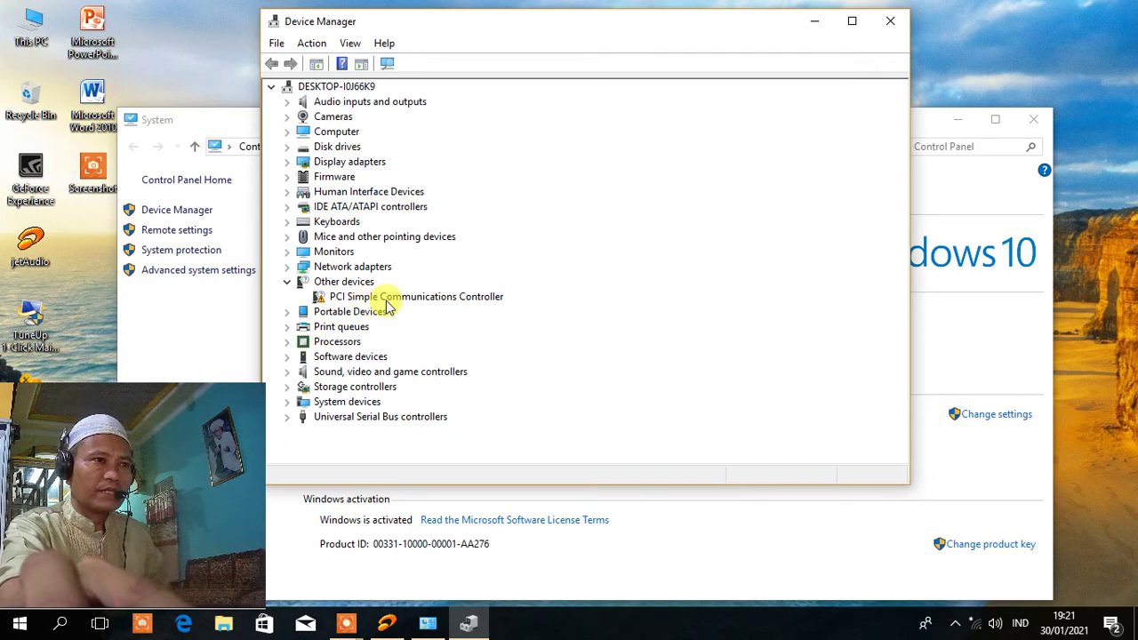
click(447, 302)
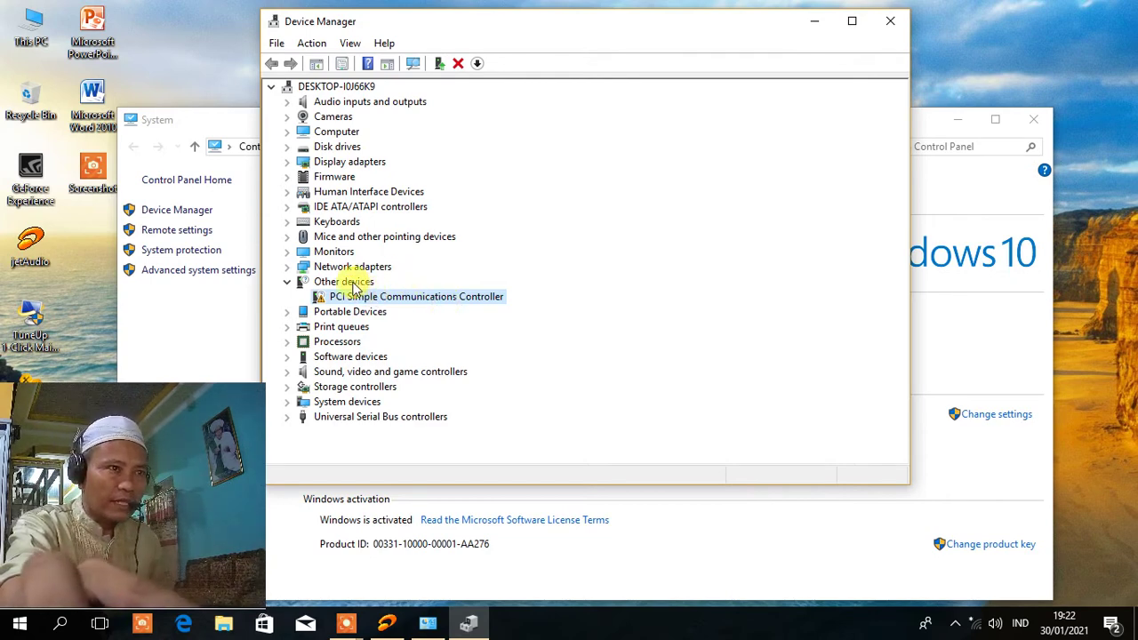
Step: Expand Display adapters to check the graphics card, reselect the PCI Simple Communications Controller, and close Device Manager and the System window
click(287, 162)
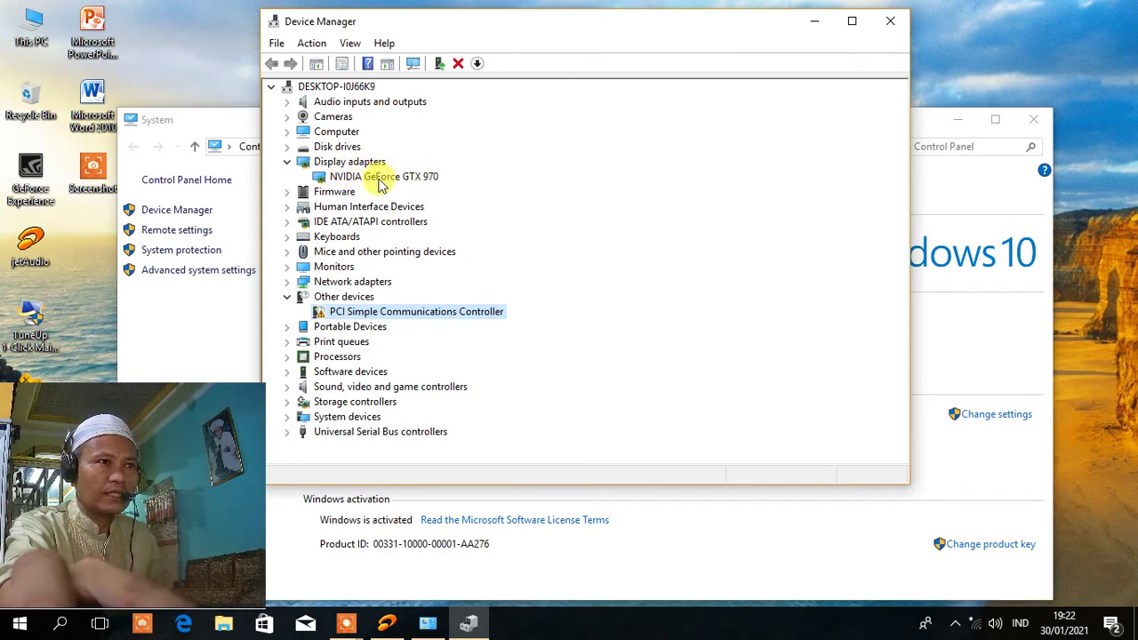
click(370, 299)
click(452, 312)
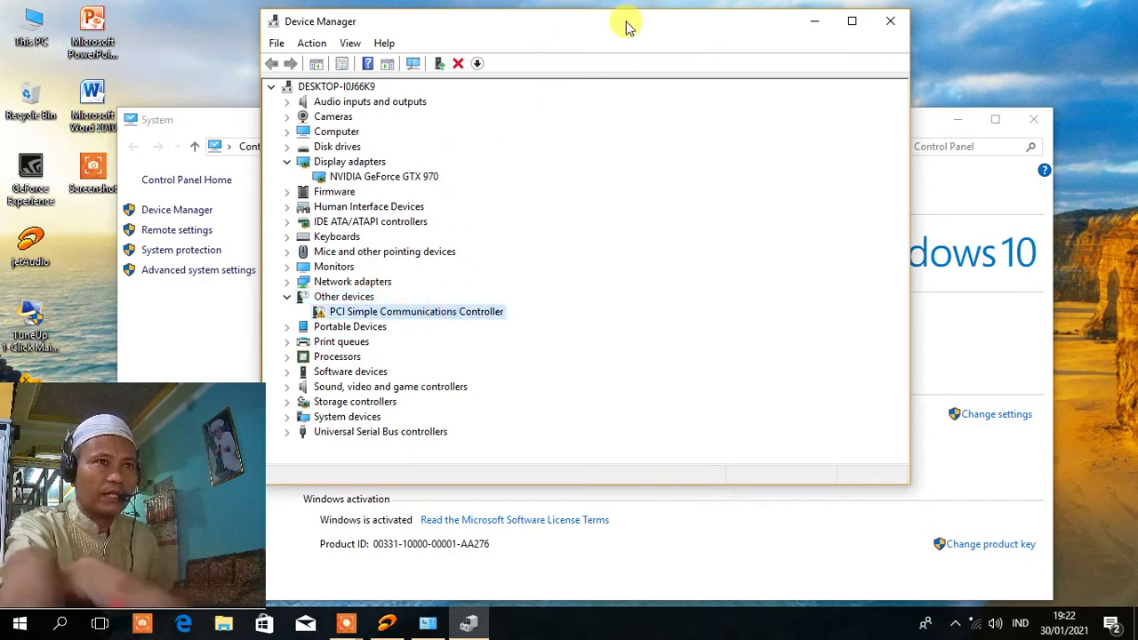
click(891, 23)
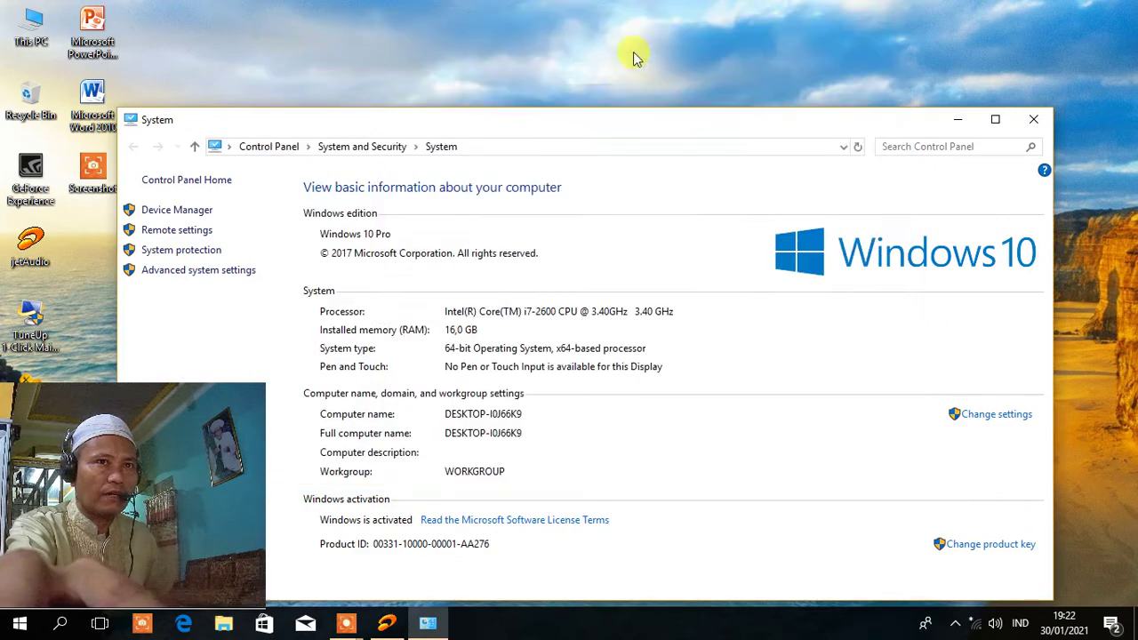
click(1035, 124)
Step: Refresh the desktop twice
right_click(399, 48)
click(423, 98)
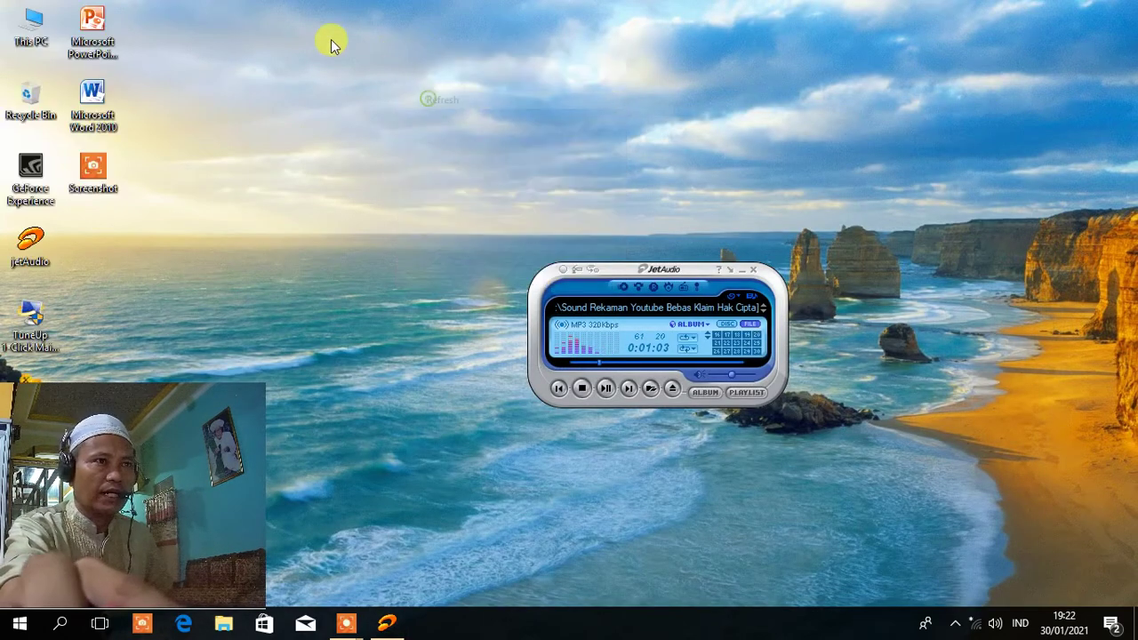
right_click(331, 39)
click(362, 88)
Step: Open the display adapter properties from the display settings to examine the graphics card and its memory information
right_click(258, 29)
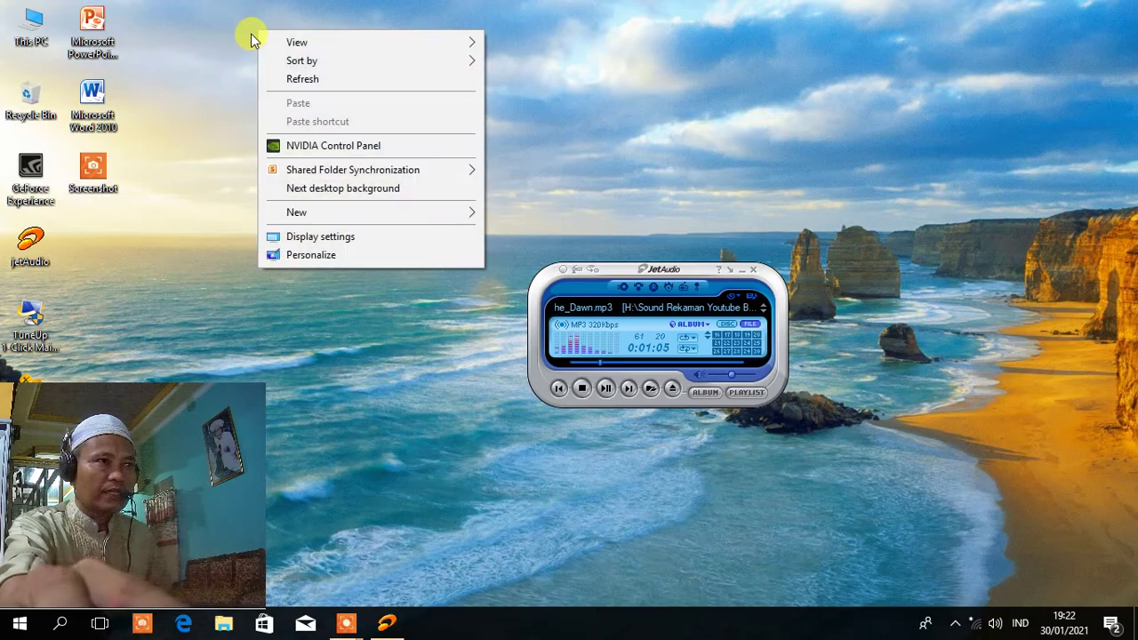
click(332, 237)
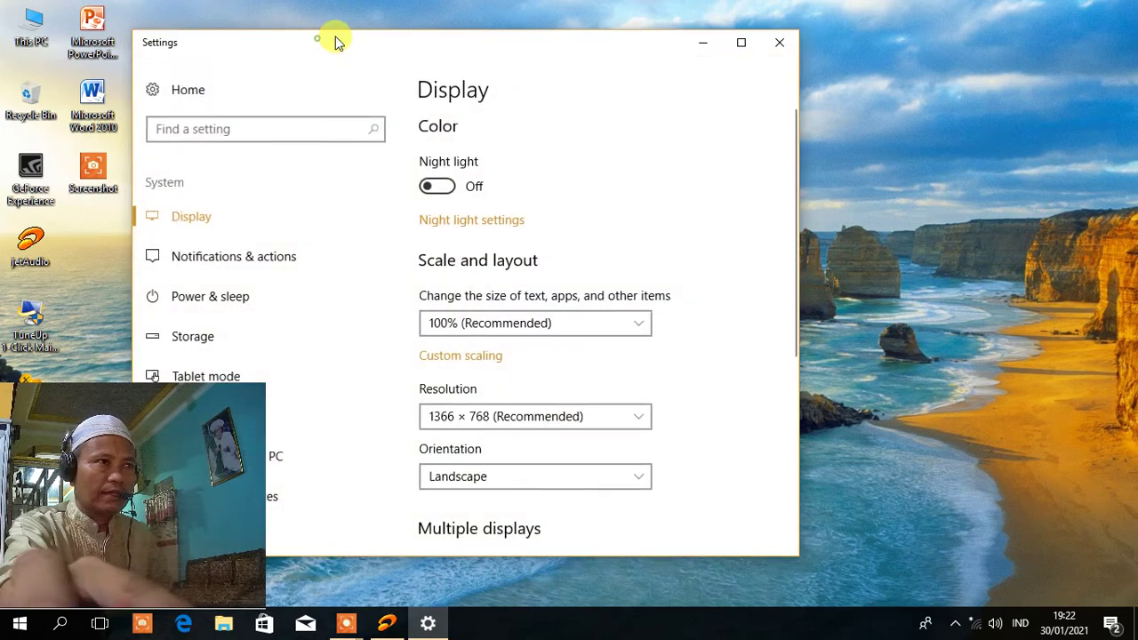
drag(331, 37, 451, 25)
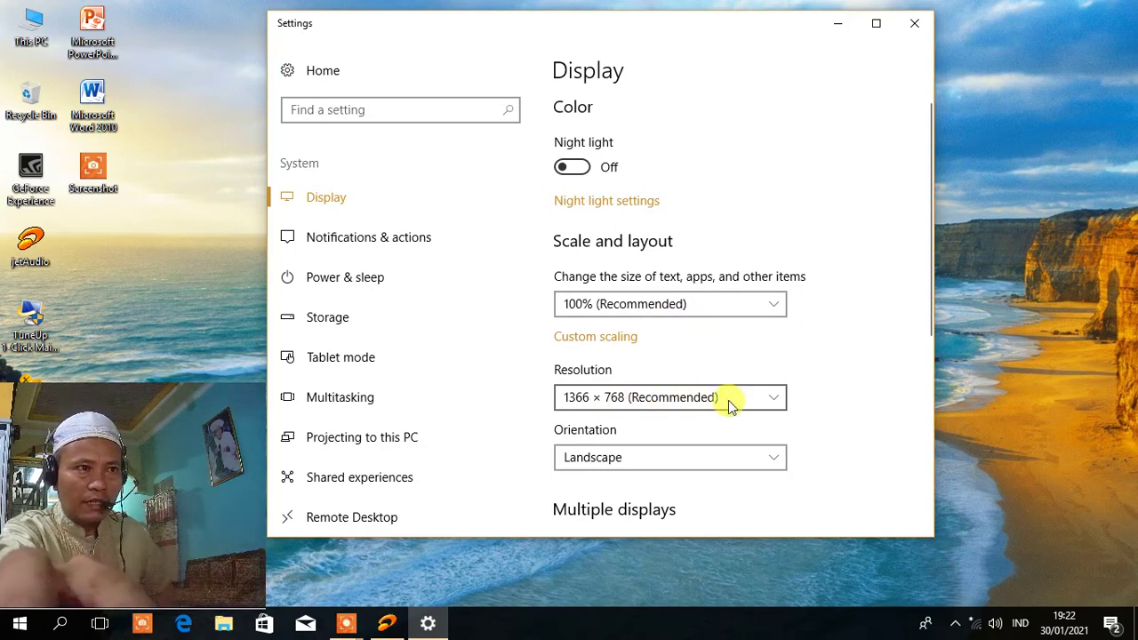
scroll(729, 401, down, 2)
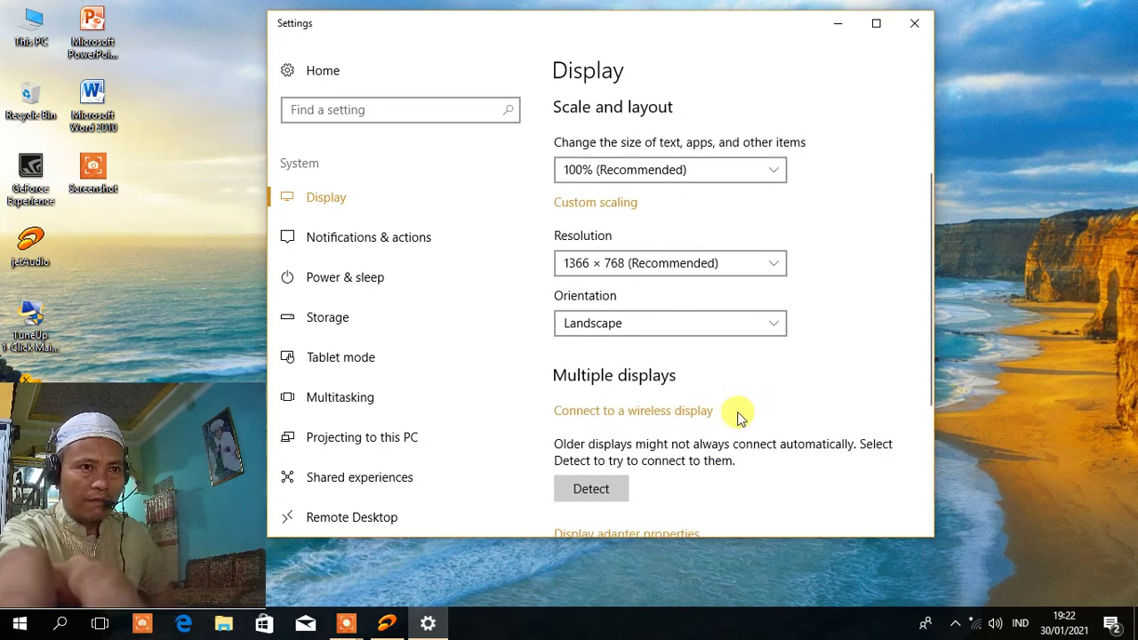
scroll(741, 418, down, 1)
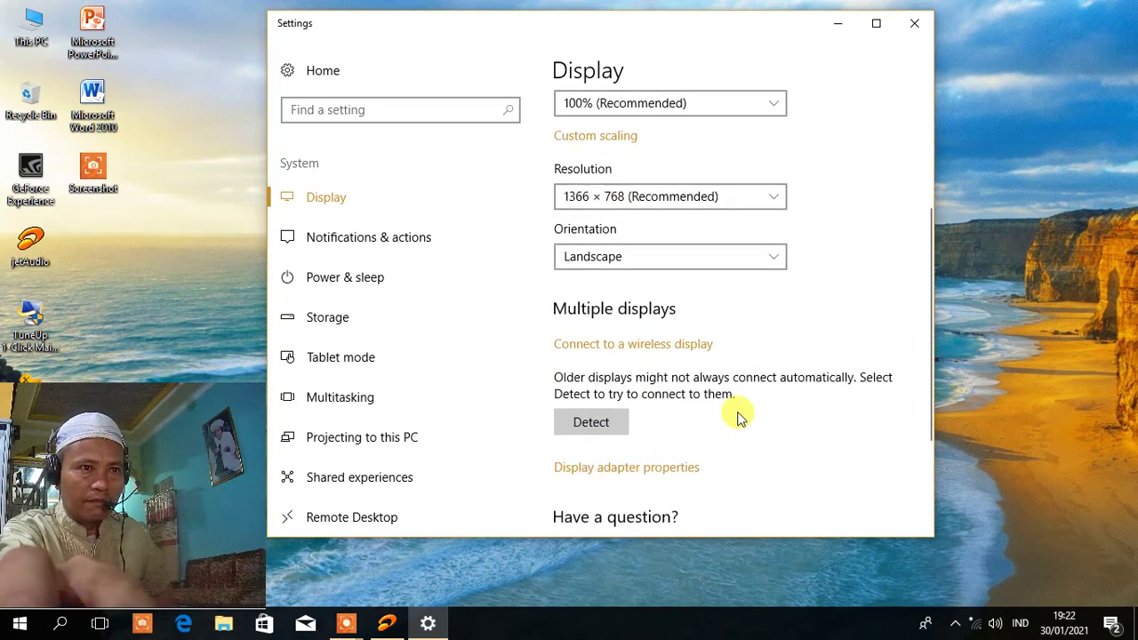
click(659, 476)
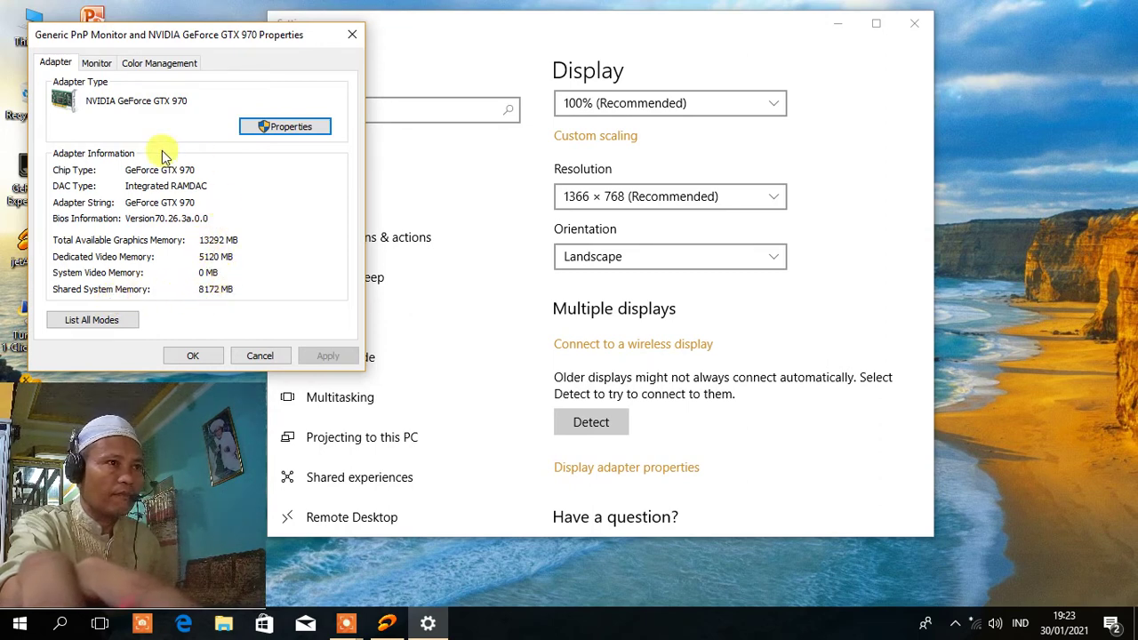
drag(203, 43, 452, 196)
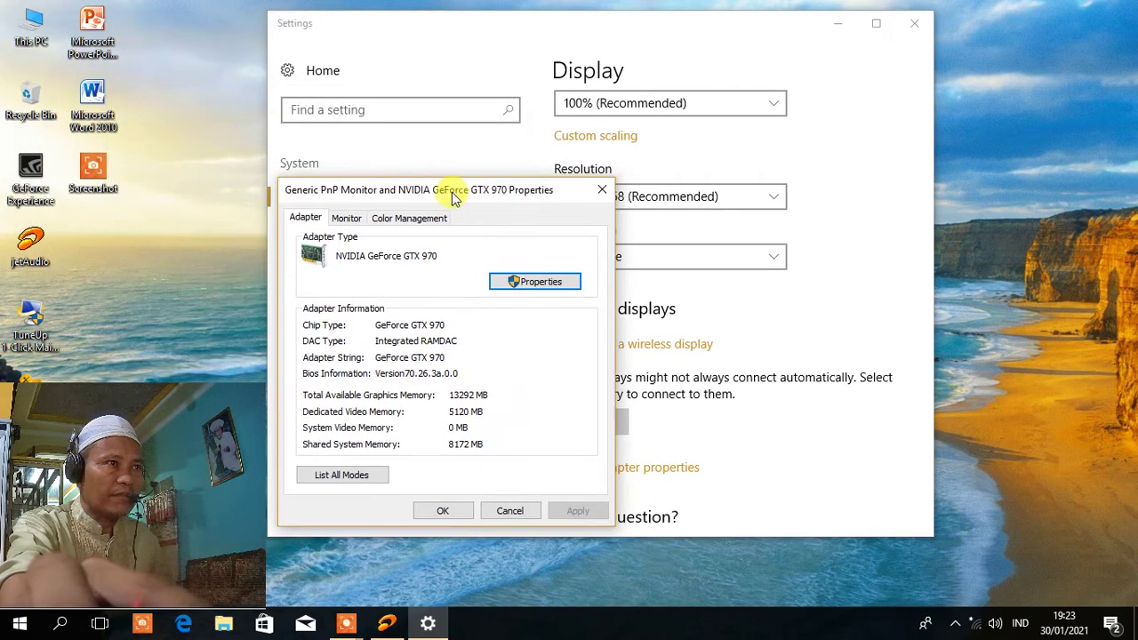
Step: Open the computer's system properties and move that window clear of the adapter information for comparison
right_click(33, 28)
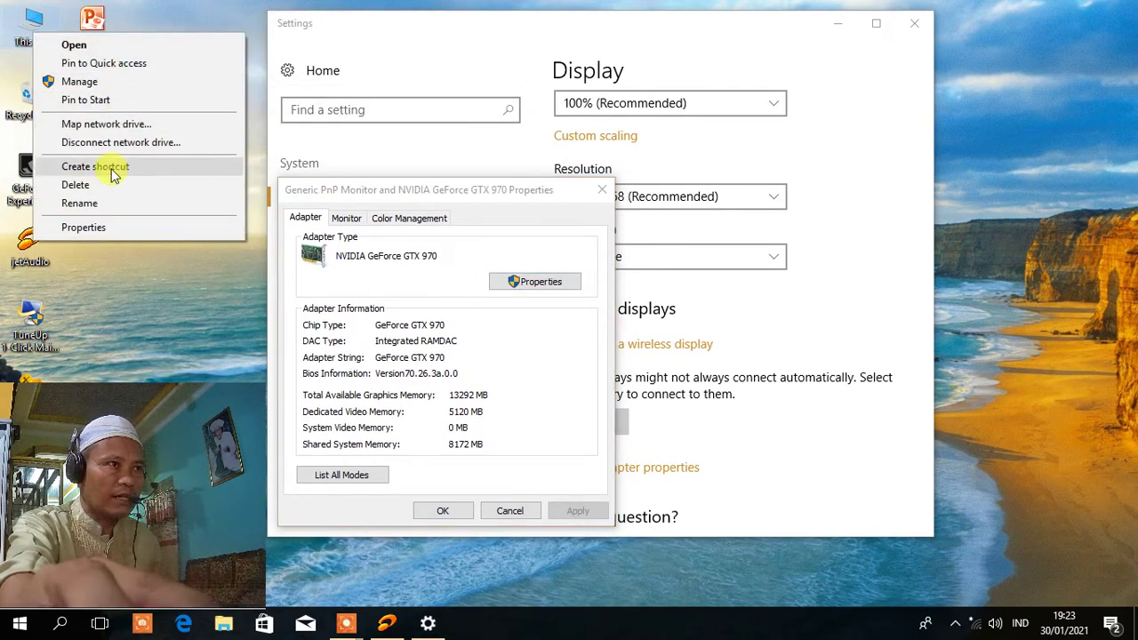
click(109, 227)
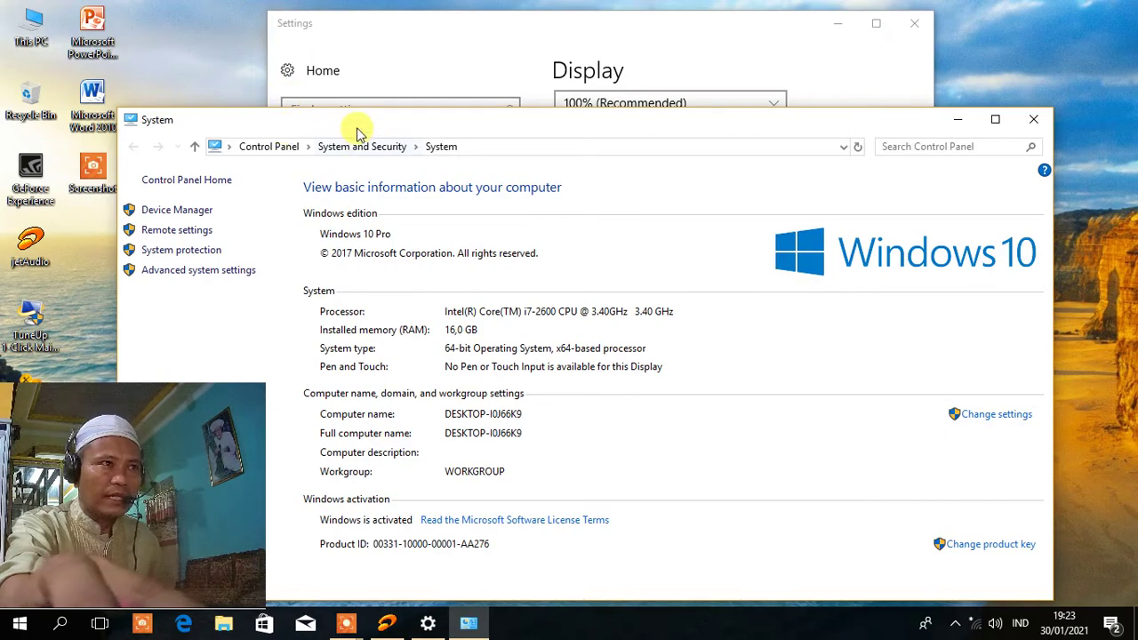
drag(355, 125, 536, 531)
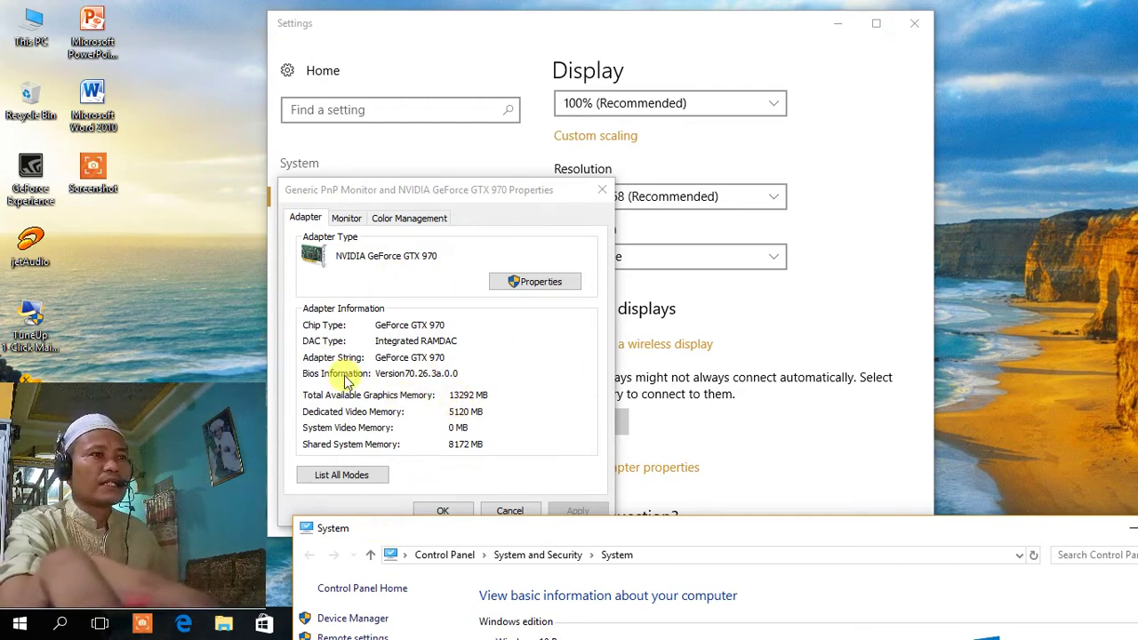
Step: Check the monitor's available screen refresh rates, return to the adapter information, and close the adapter properties and Settings
click(346, 219)
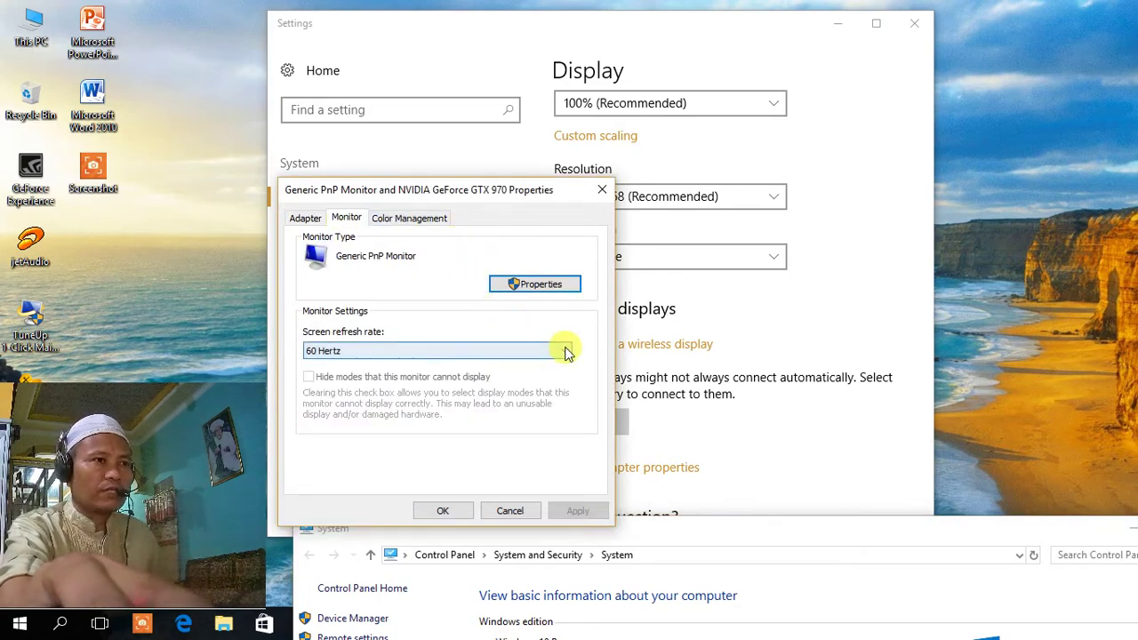
click(566, 351)
click(566, 351)
click(305, 218)
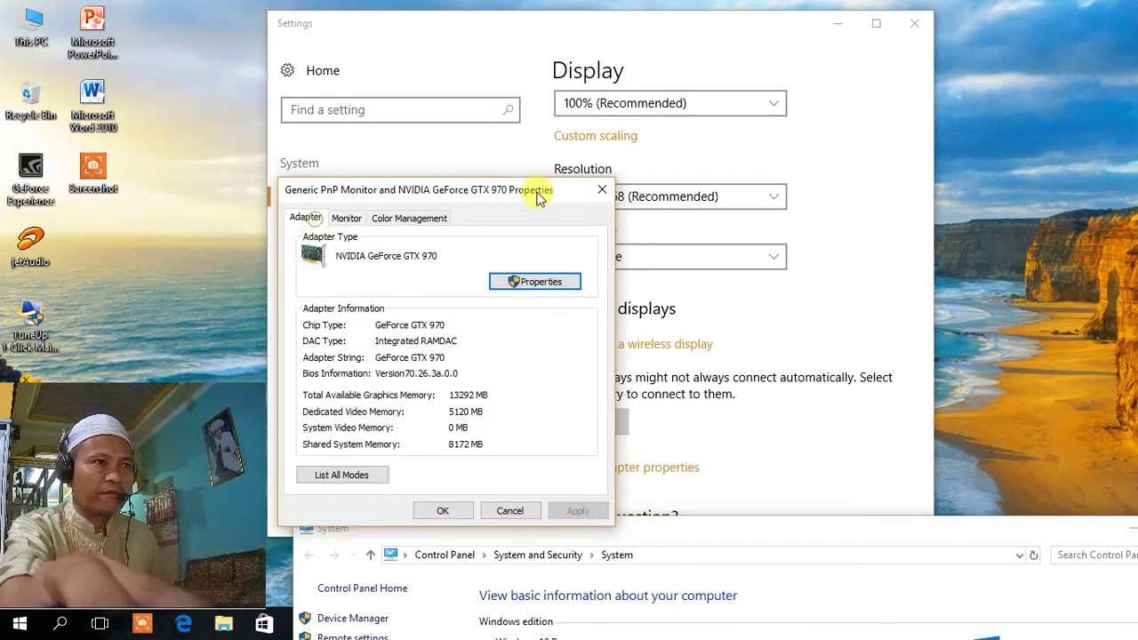
click(605, 194)
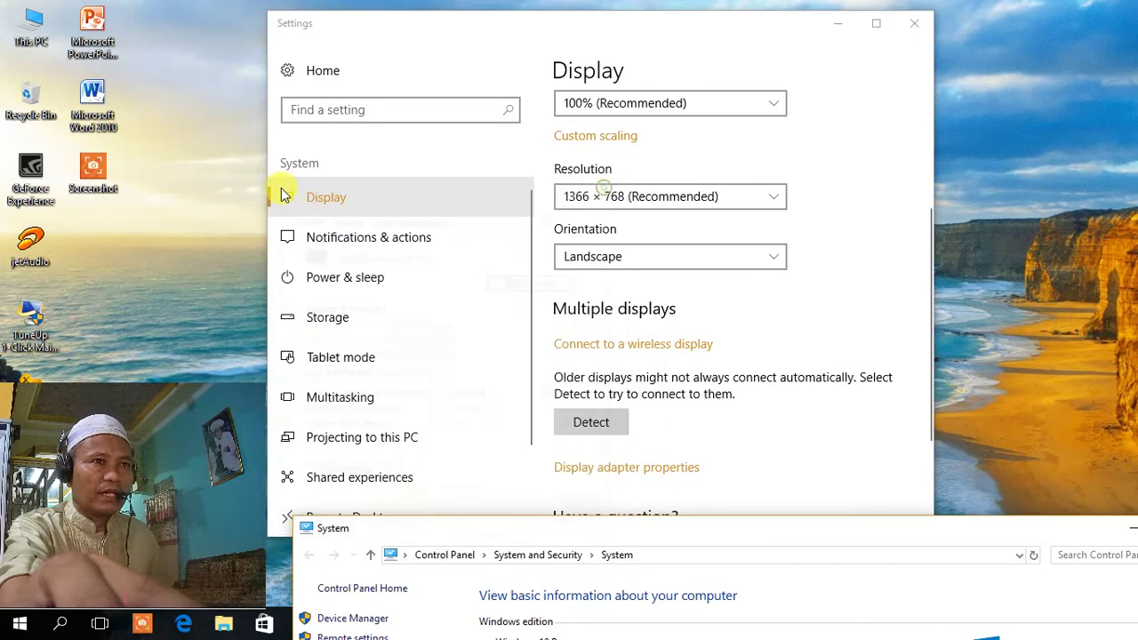
click(911, 27)
Step: Open the "Driver & Pogram Instal" folder on Local Disk (K:) from This PC
double_click(17, 24)
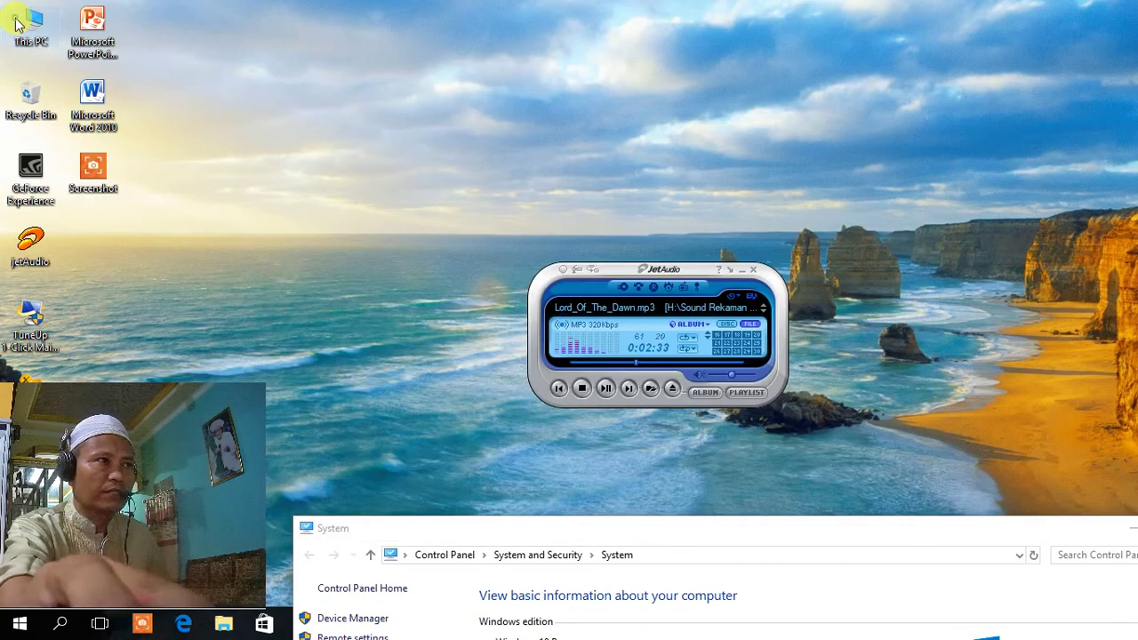
drag(347, 132, 480, 53)
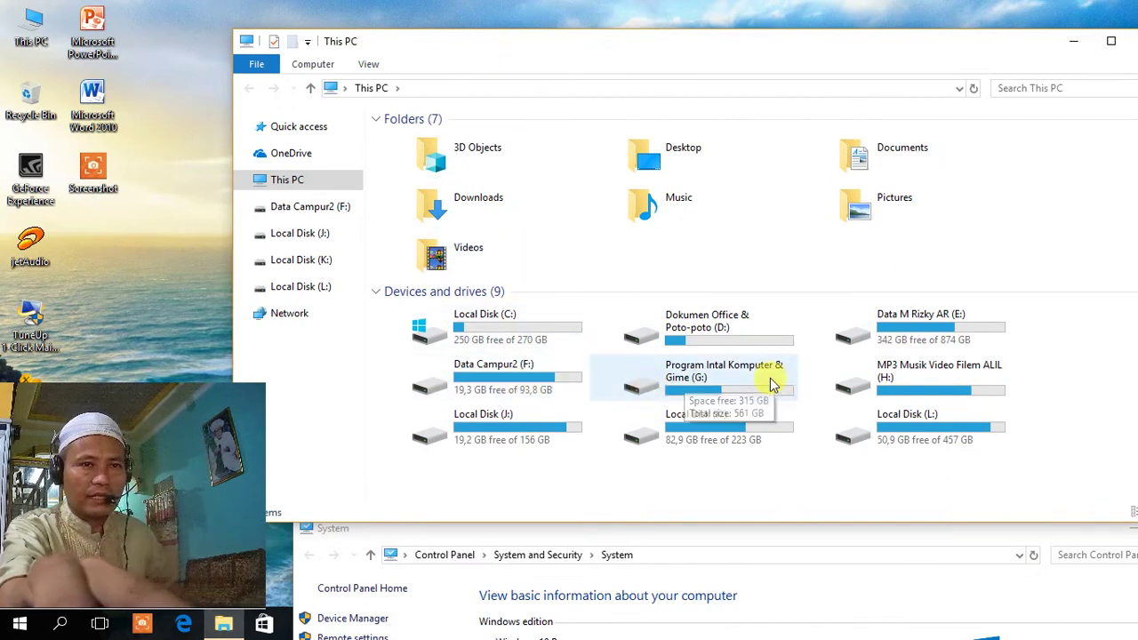
click(716, 380)
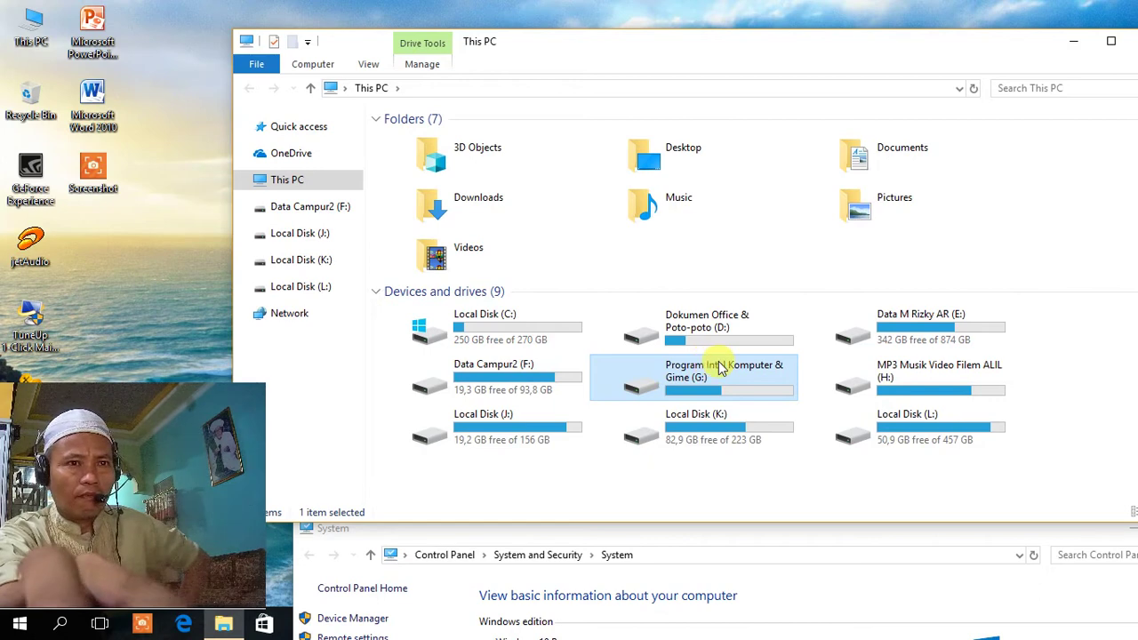
double_click(683, 429)
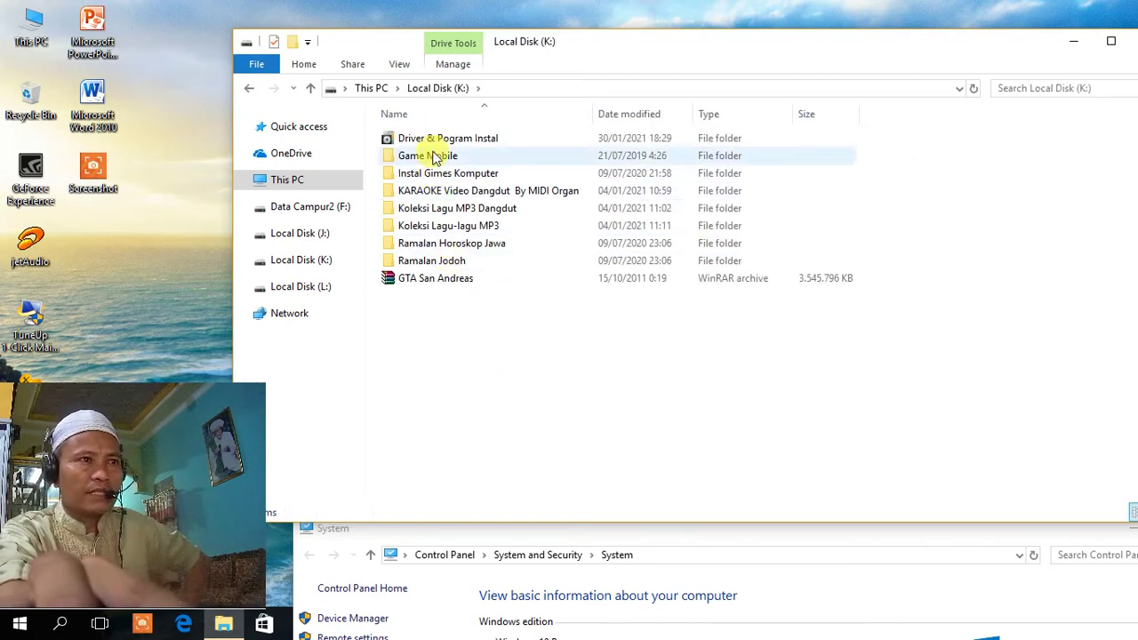
double_click(435, 140)
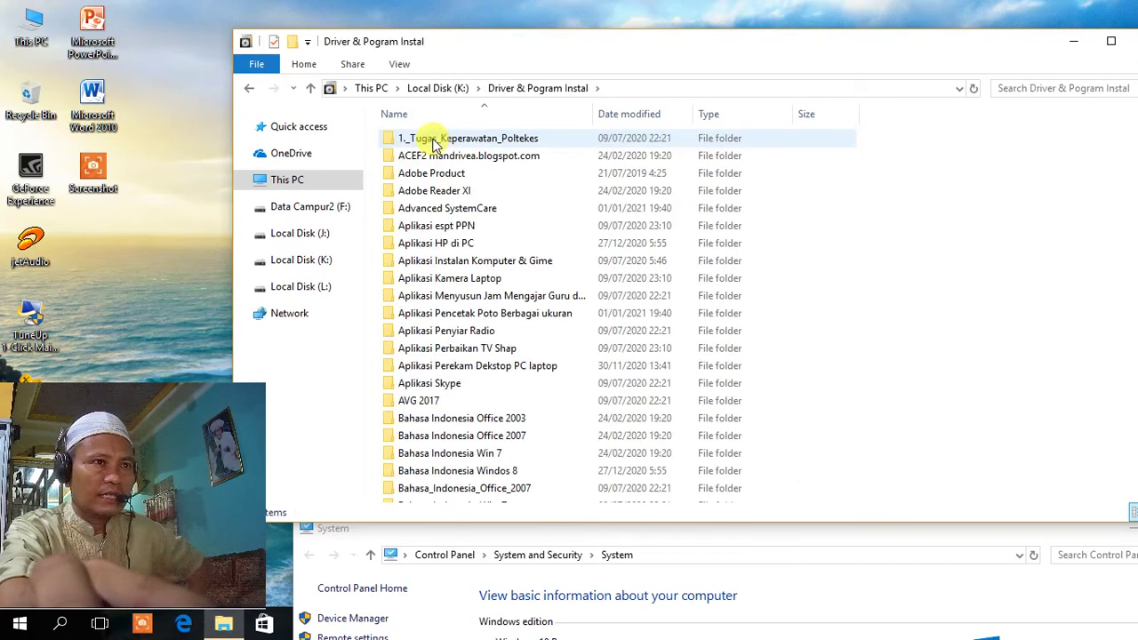
Step: Navigate through Driver Instal and "Driver Mainboard LGA H61V12 Core17" to the LAN driver folder
scroll(417, 342, down, 3)
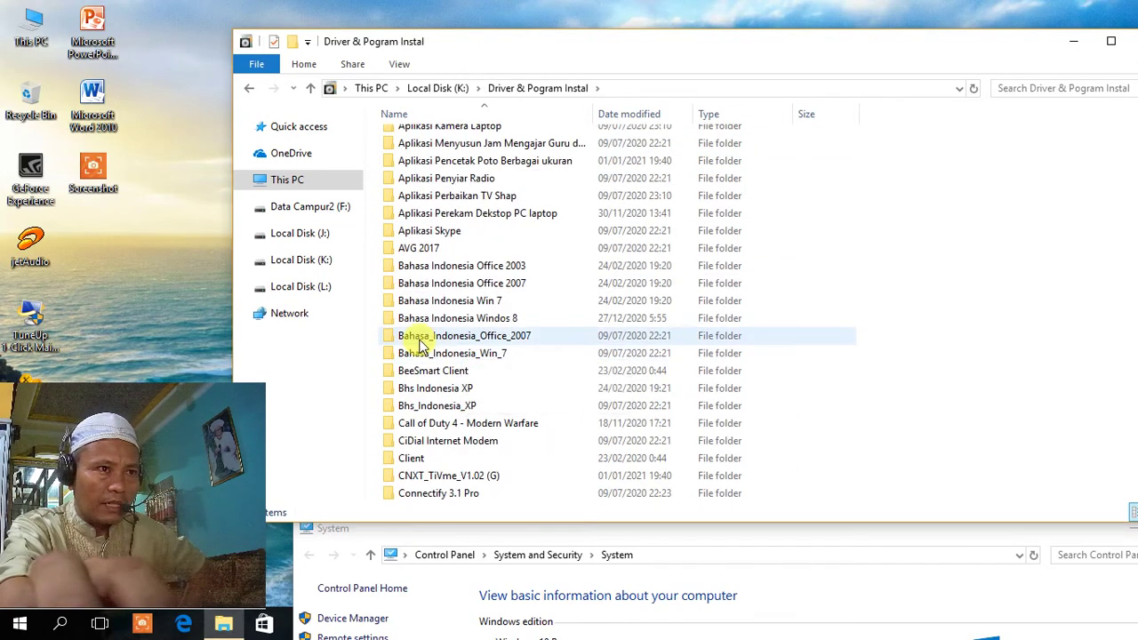
scroll(420, 342, down, 2)
scroll(422, 329, down, 1)
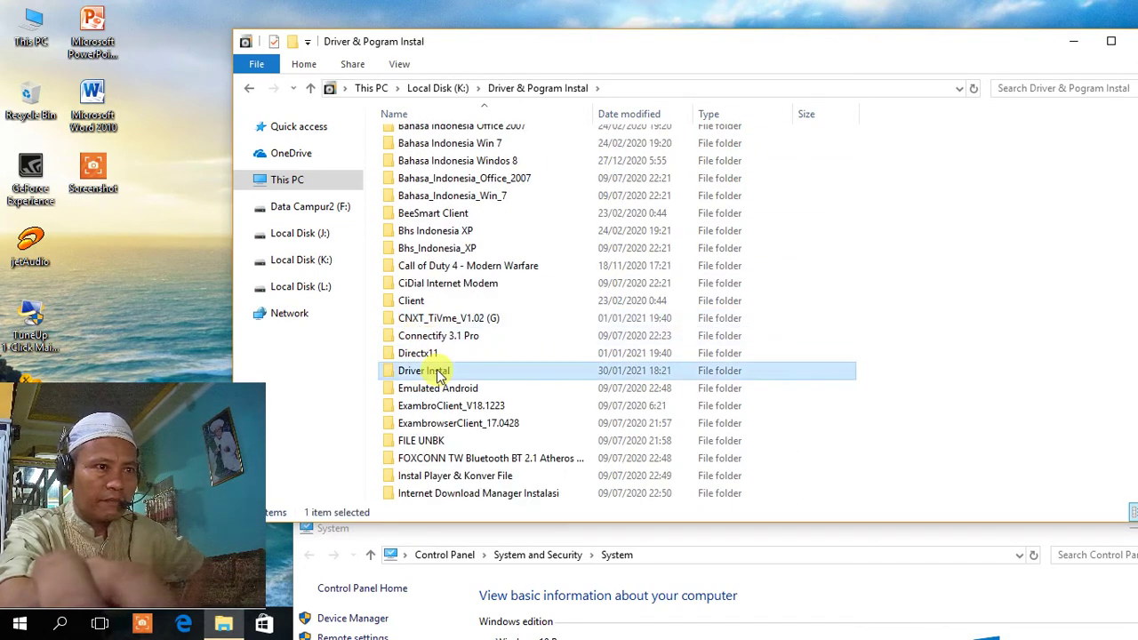
double_click(436, 369)
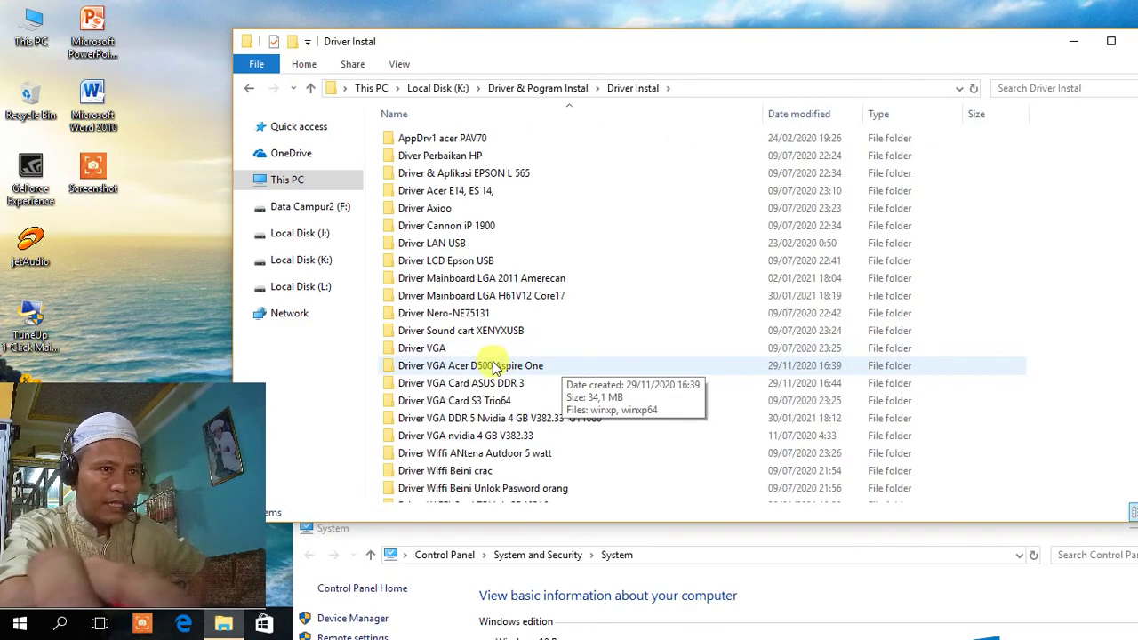
double_click(477, 299)
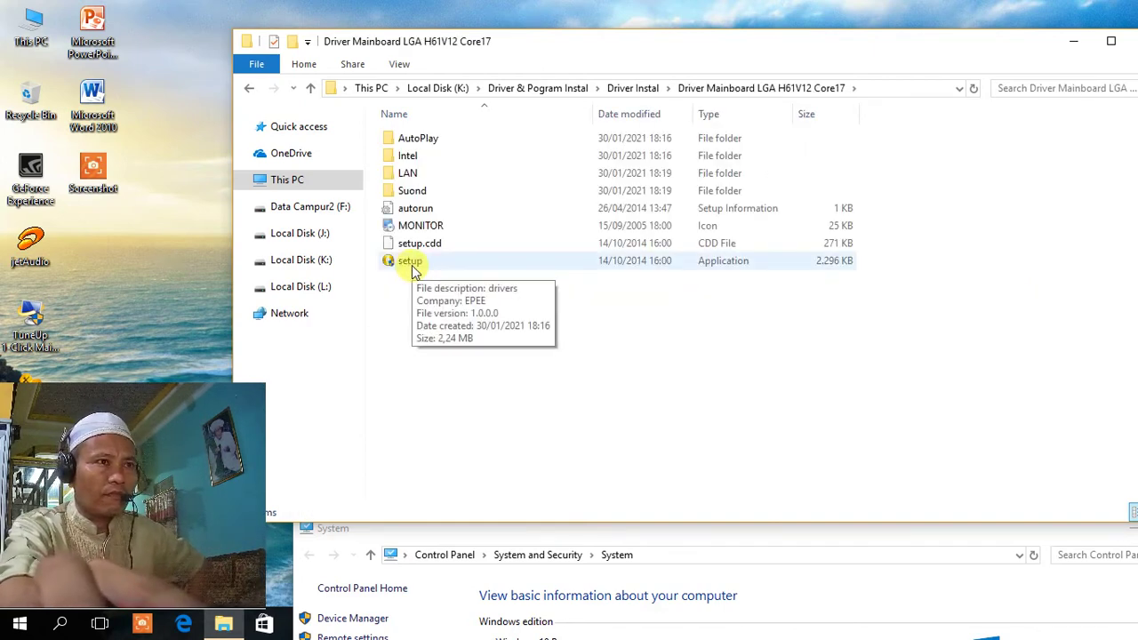
double_click(434, 173)
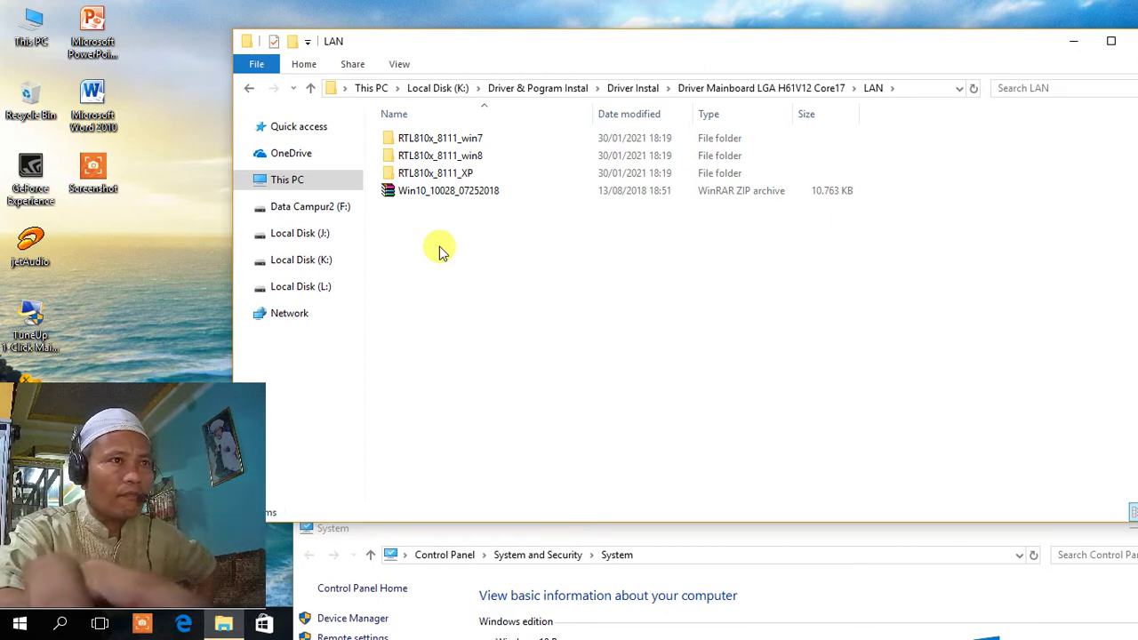
Step: Open the Win10_10028_07252018 archive and browse its Install_Win10_10028_07252018 folder for the setup file
click(444, 197)
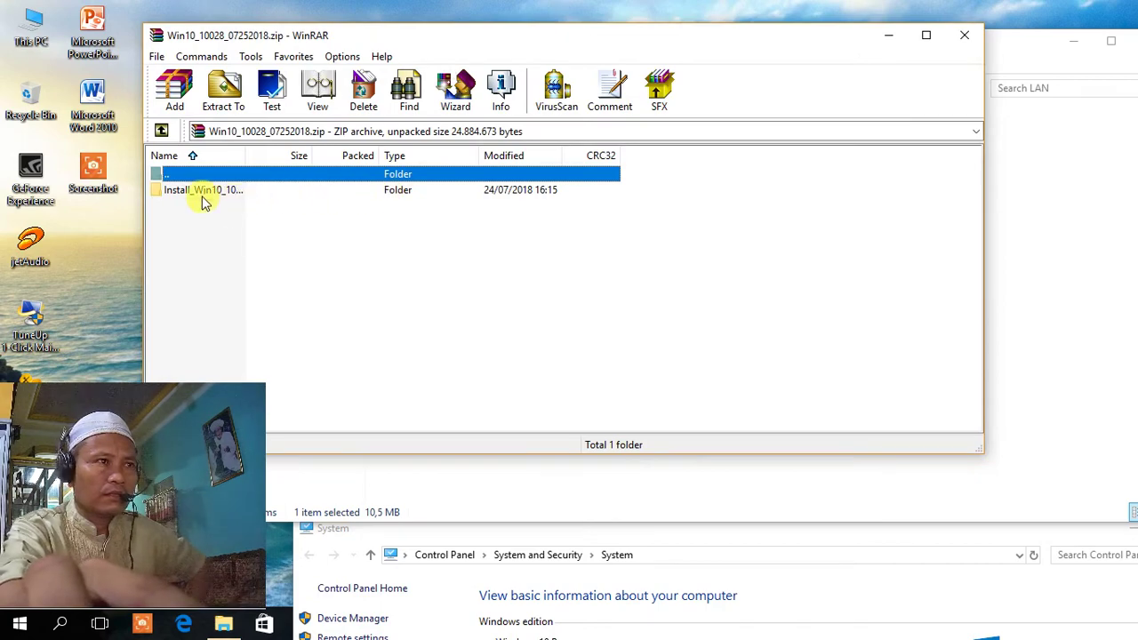
click(202, 194)
double_click(203, 196)
scroll(445, 258, down, 15)
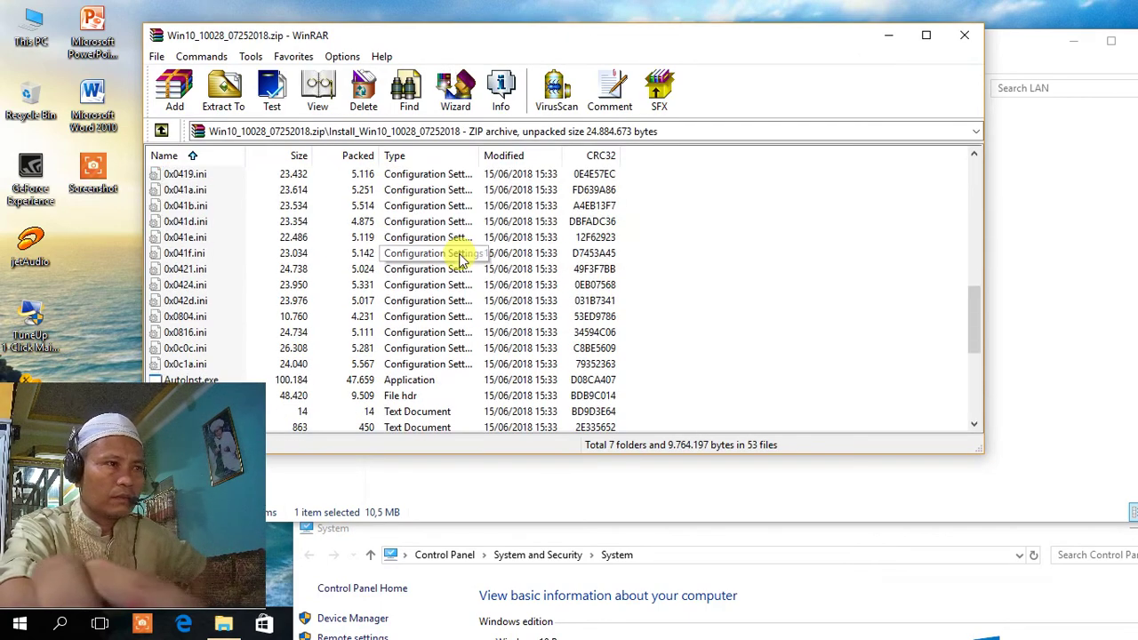
Step: Run setup.exe from the archive and install the Realtek Ethernet Controller Driver through the InstallShield Wizard
double_click(181, 255)
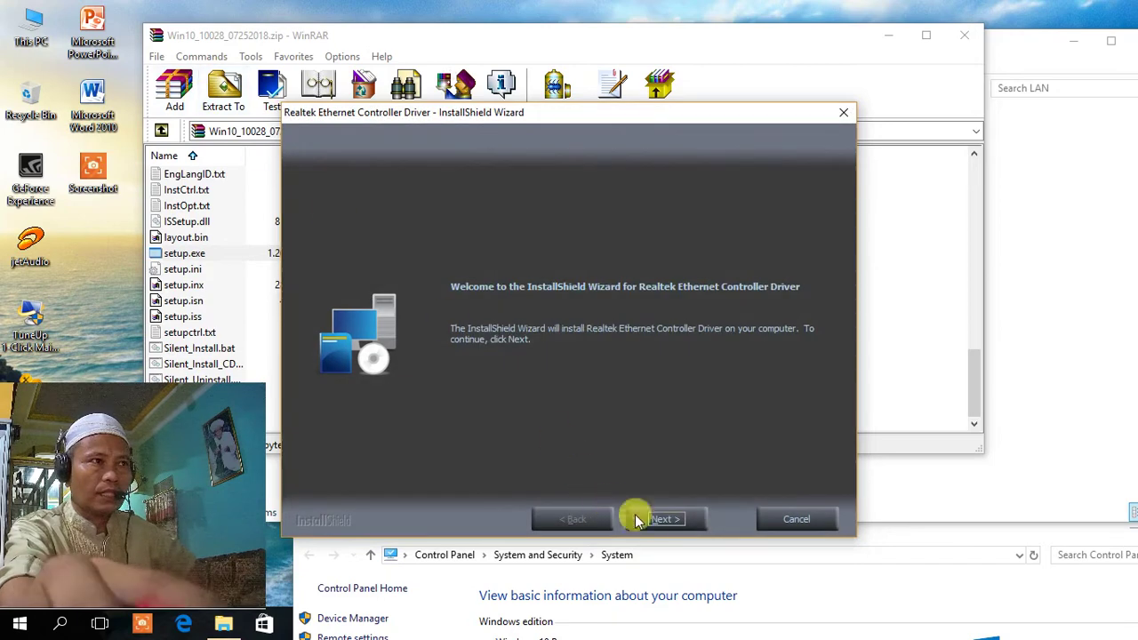
click(660, 525)
click(665, 520)
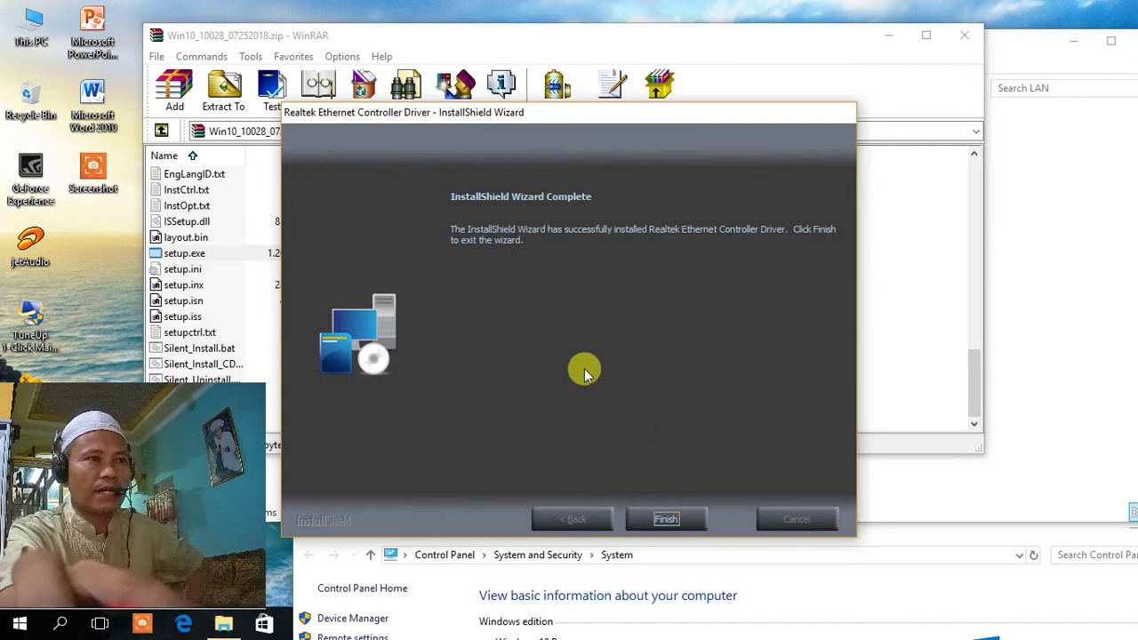
Step: Finish the Realtek Ethernet Controller Driver installation wizard and close the Win10_10028_07252018 archive
click(665, 520)
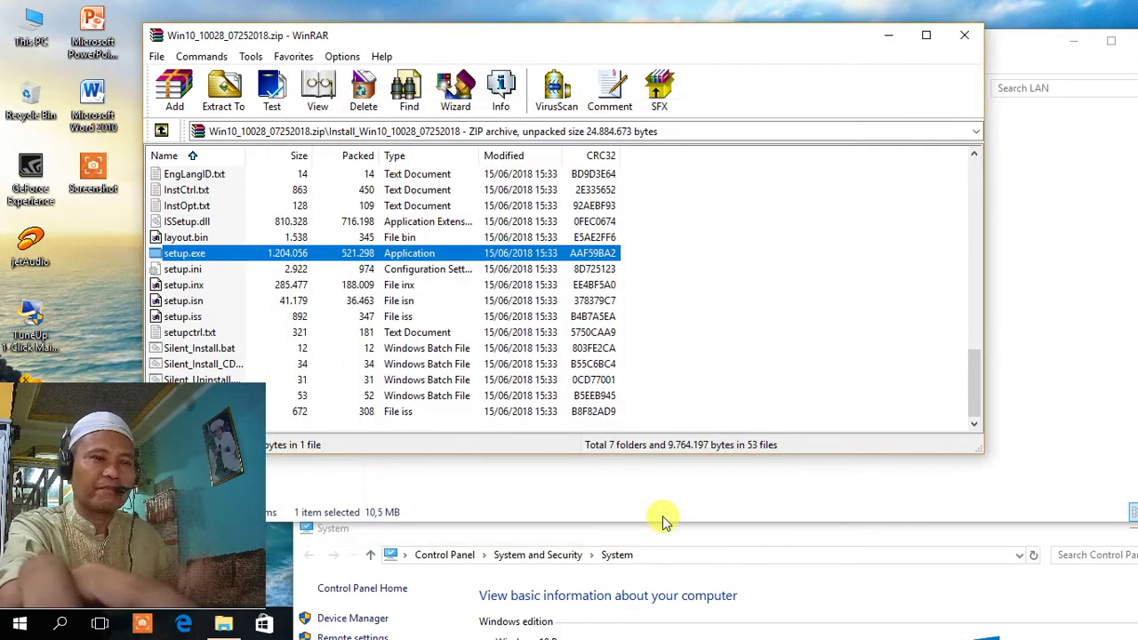
click(964, 35)
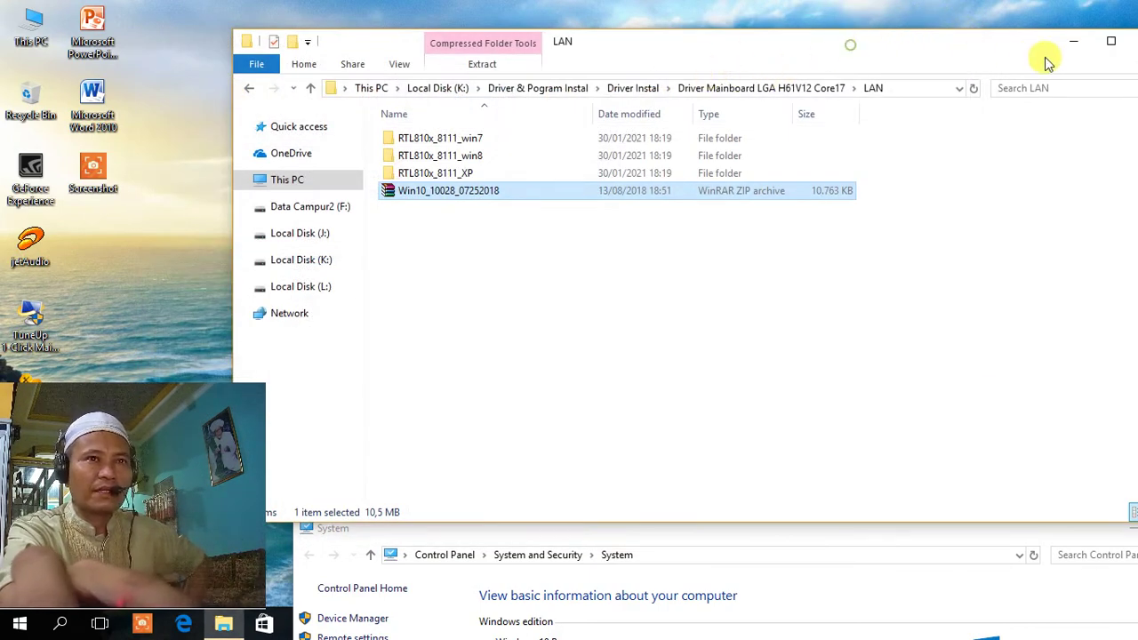
drag(909, 51, 757, 69)
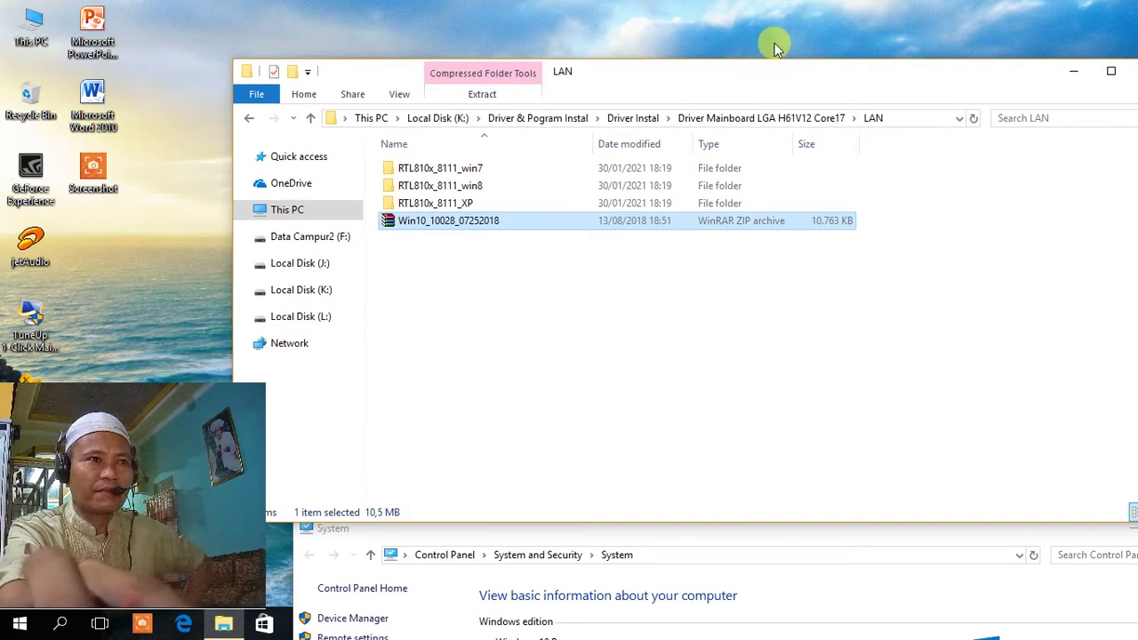
Step: Bring up the System information window for This PC and open Device Manager from it
right_click(32, 11)
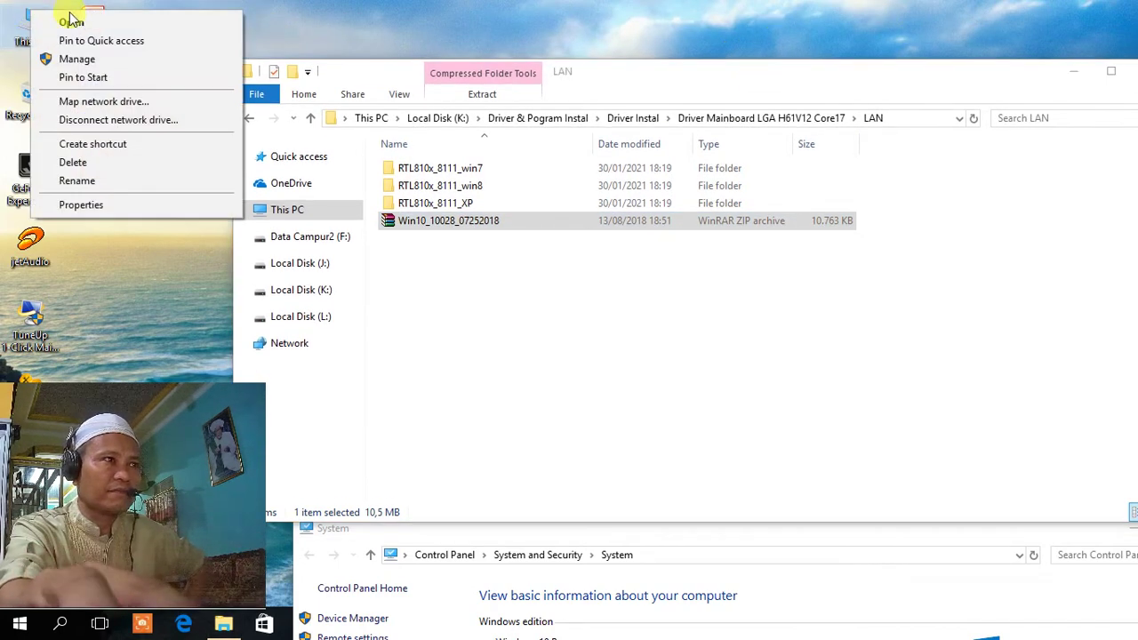
click(59, 205)
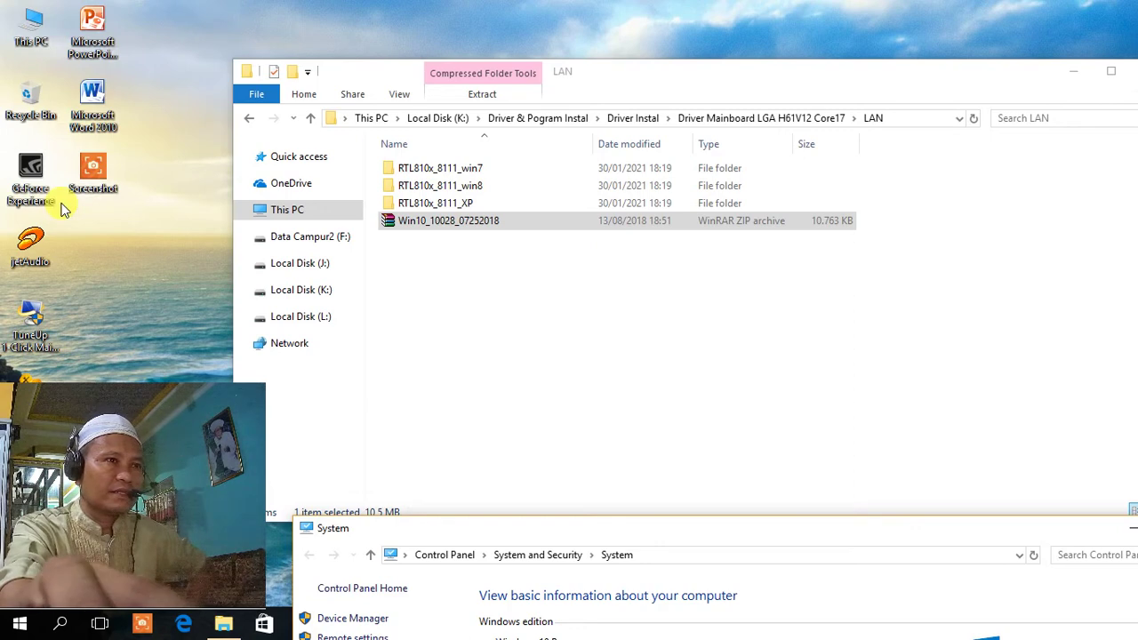
right_click(31, 40)
click(320, 569)
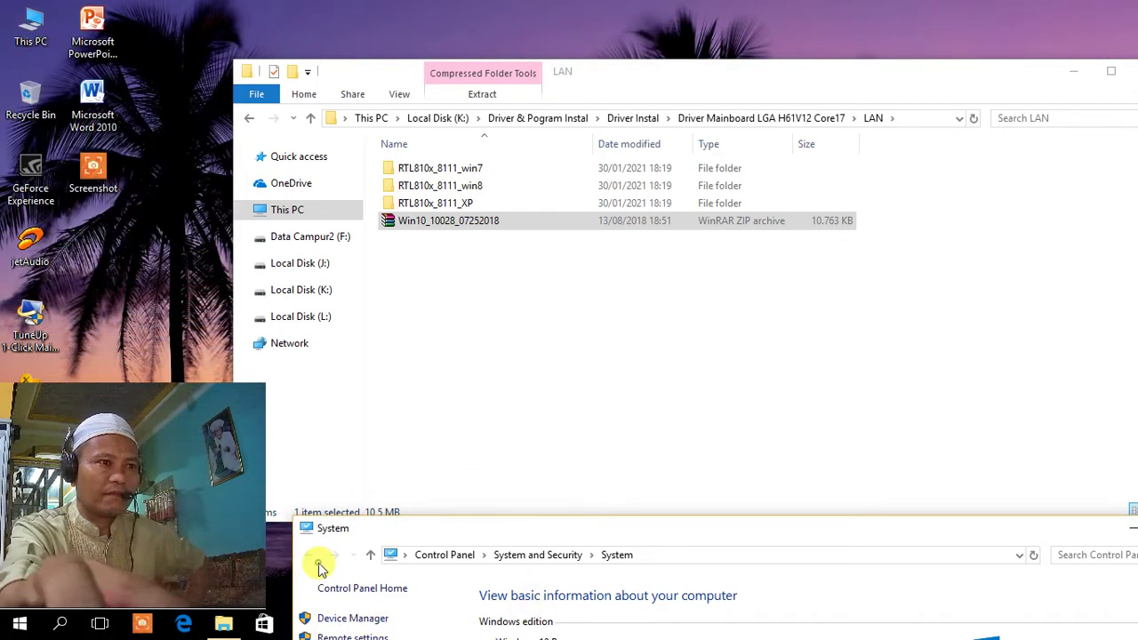
drag(672, 66, 738, 3)
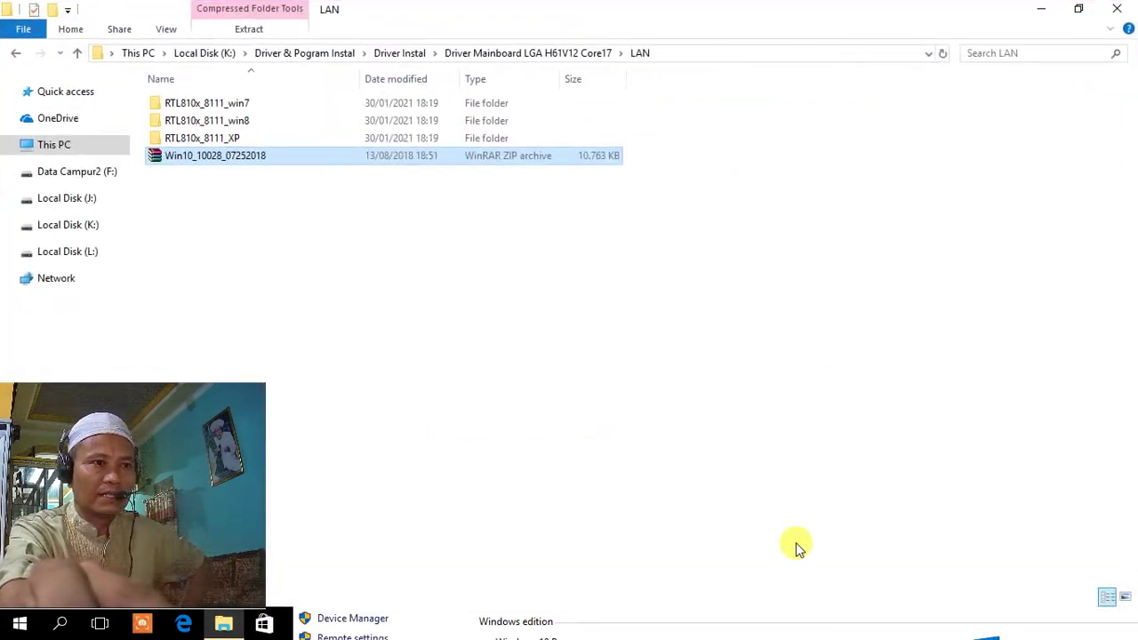
click(1094, 9)
click(797, 539)
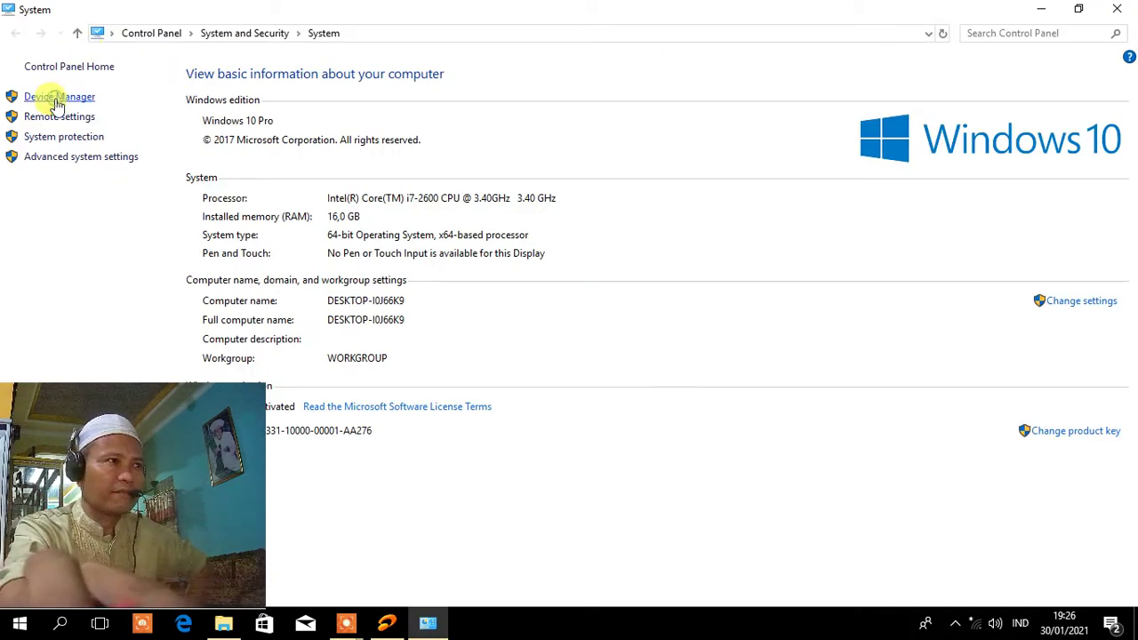
click(55, 104)
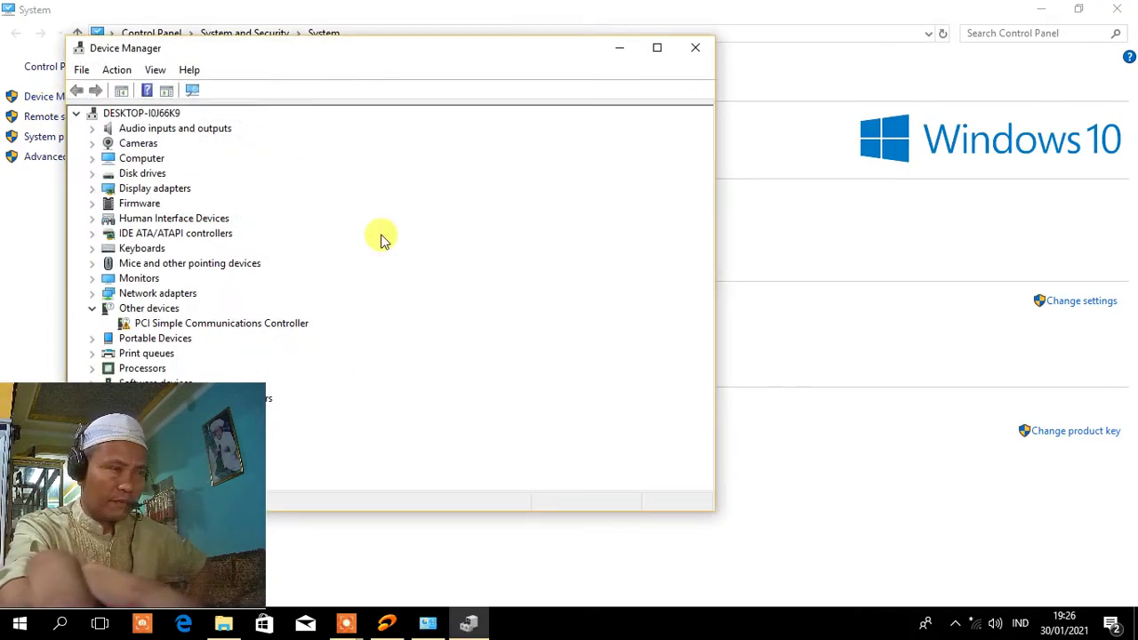
Step: Uninstall the PCI Simple Communications Controller listed under Other devices
click(266, 324)
right_click(267, 324)
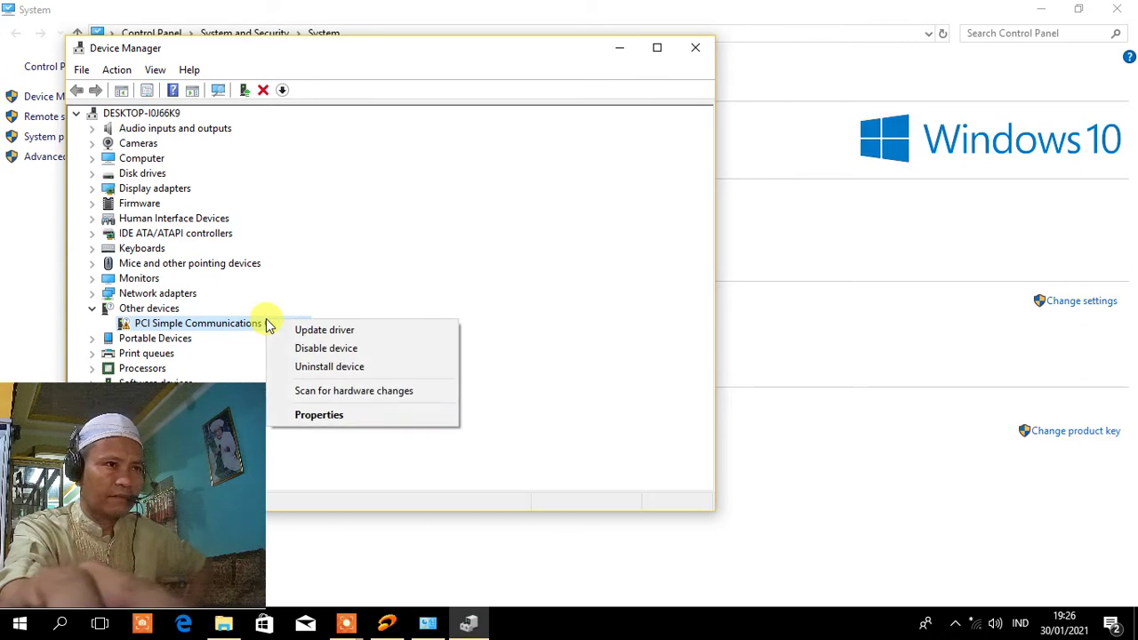
click(331, 367)
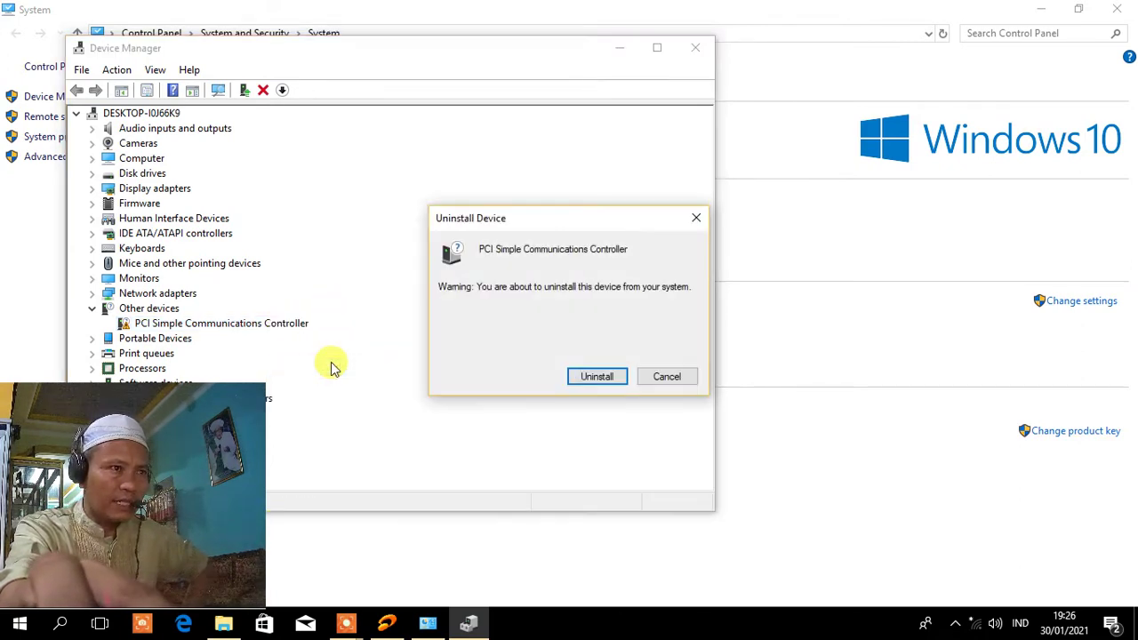
click(590, 376)
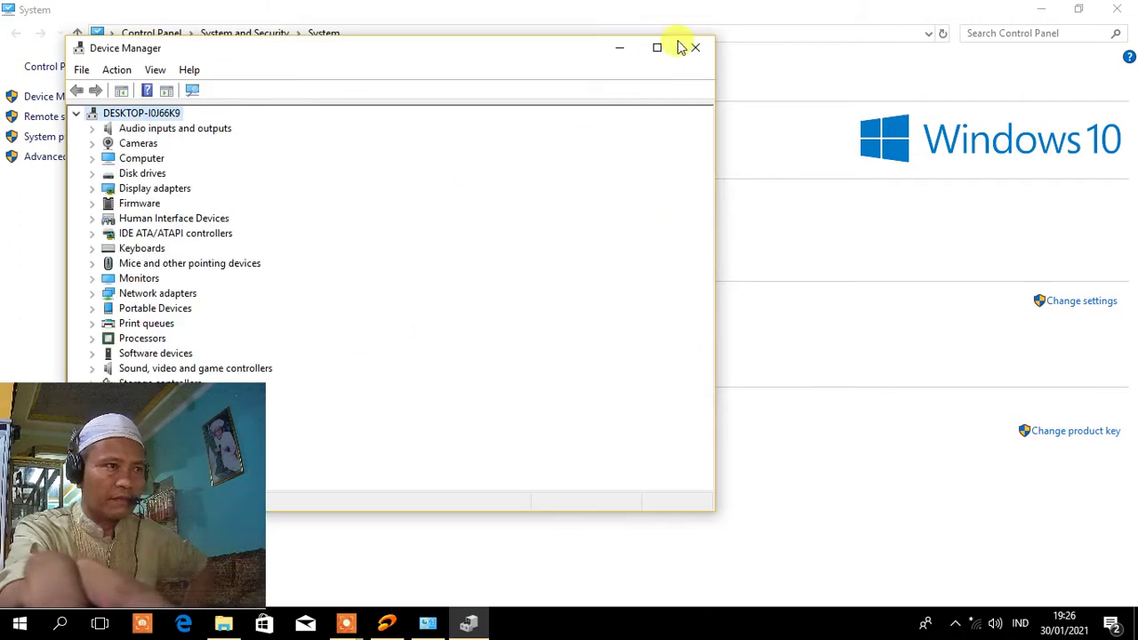
Step: Check the device categories for missing drivers, and close Device Manager and the System window
drag(458, 56, 724, 1)
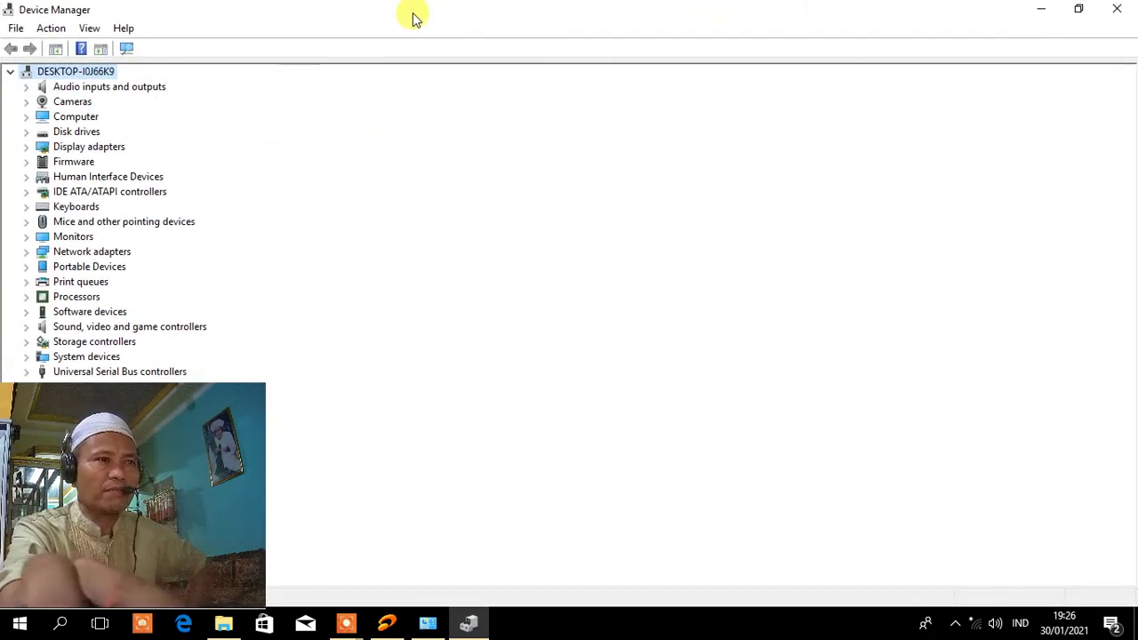
double_click(493, 20)
drag(373, 54, 631, 33)
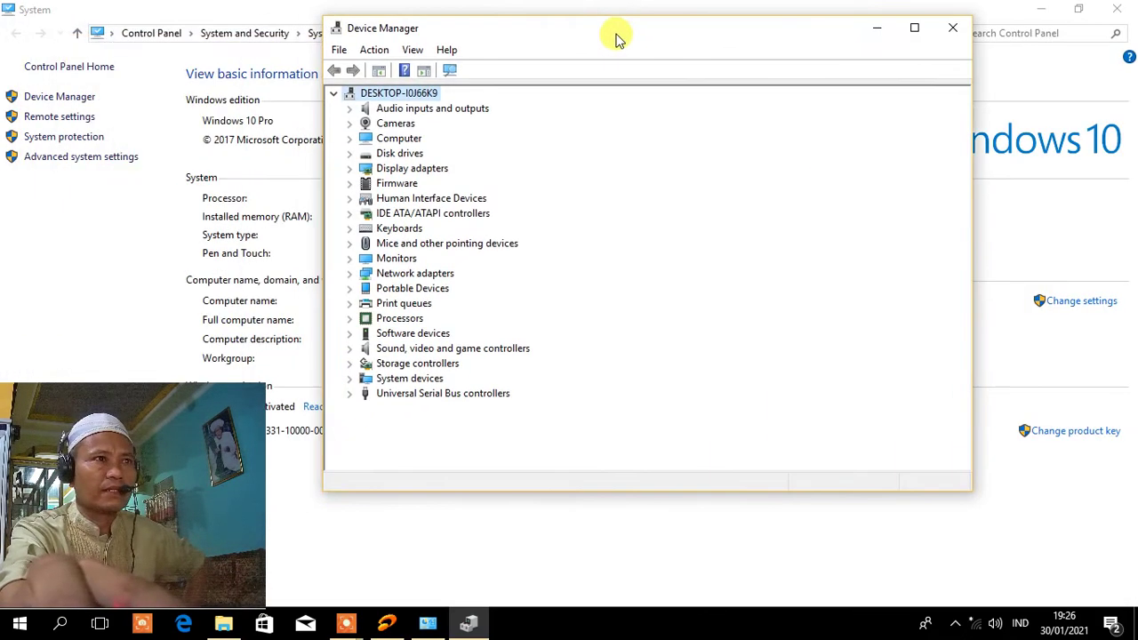
click(956, 27)
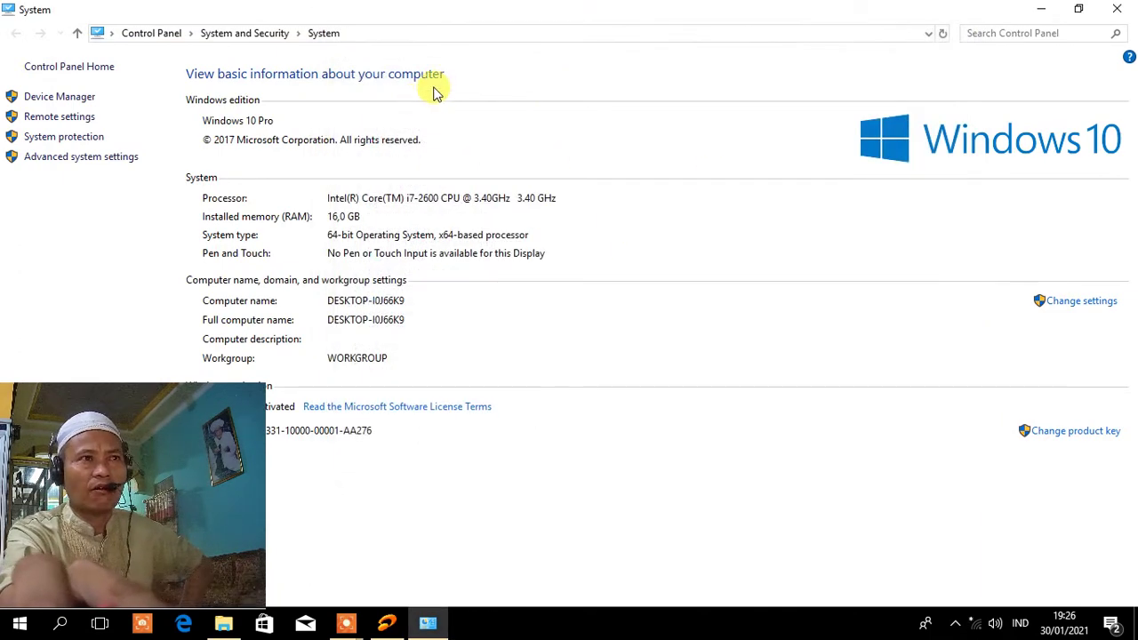
click(1115, 11)
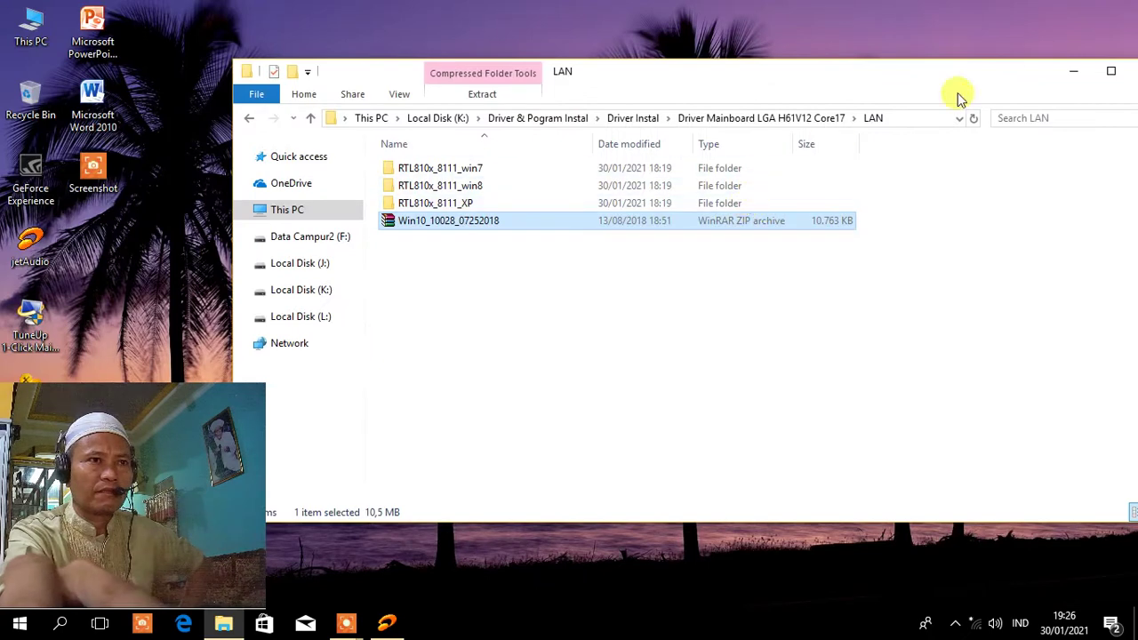
Step: Run setup from the "Driver Mainboard LGA H61V12 Core17" folder and choose the Windows 8 64bit drivers
click(309, 118)
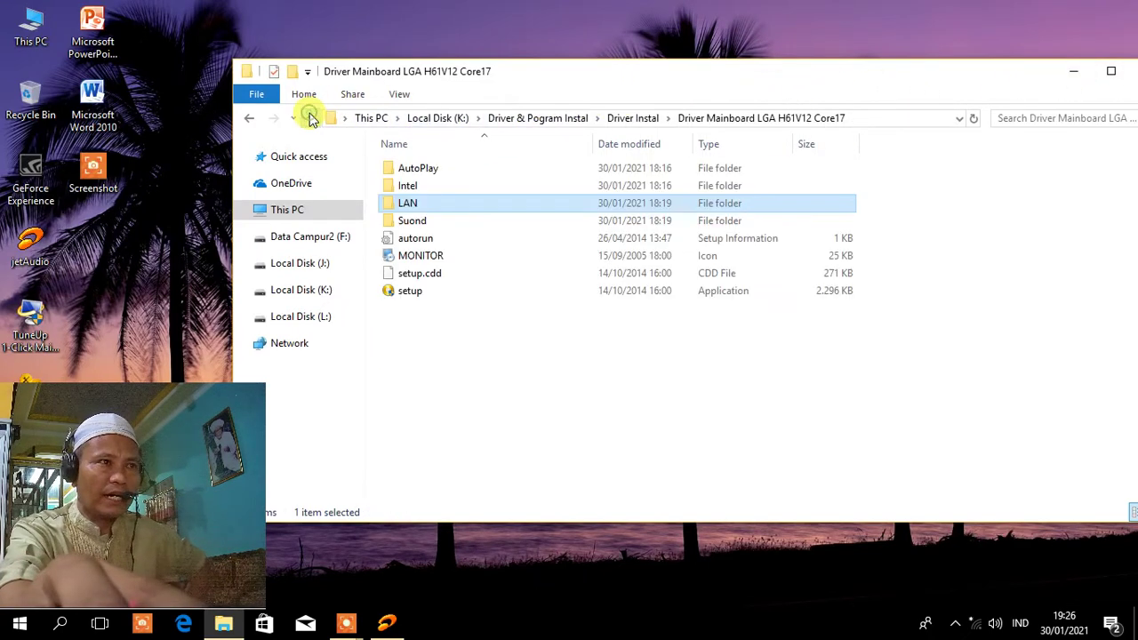
click(405, 301)
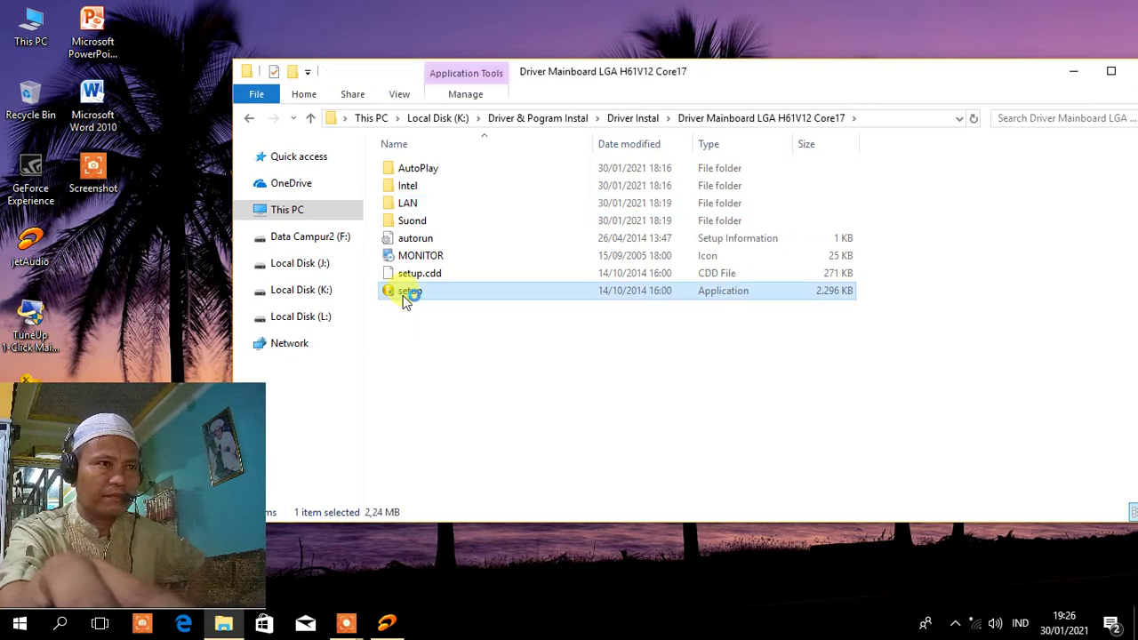
double_click(405, 301)
click(387, 622)
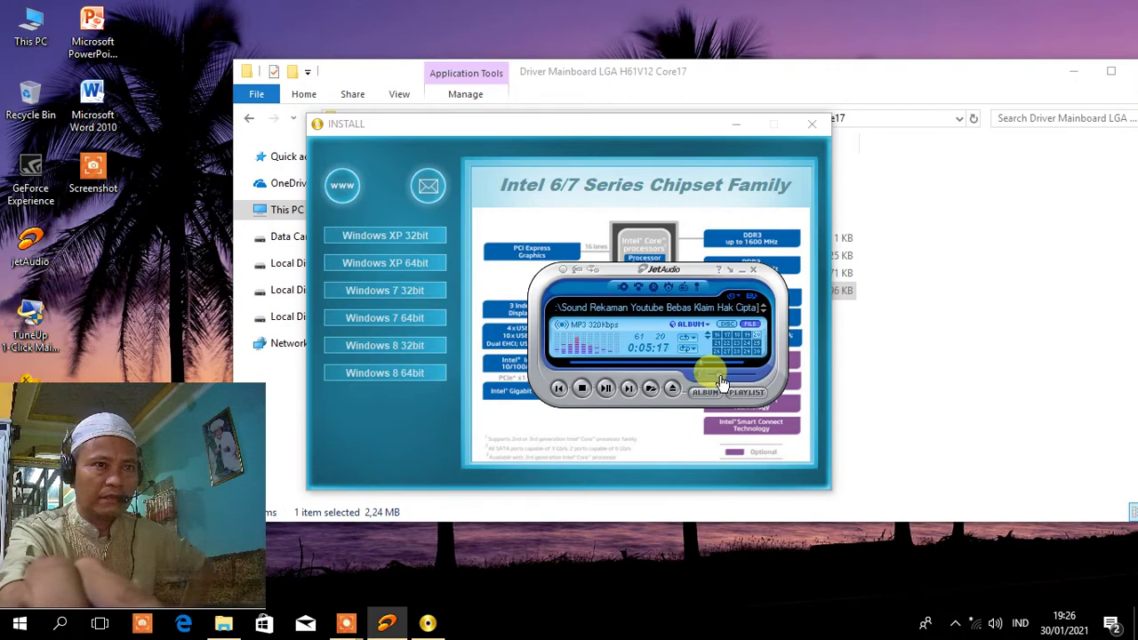
click(455, 125)
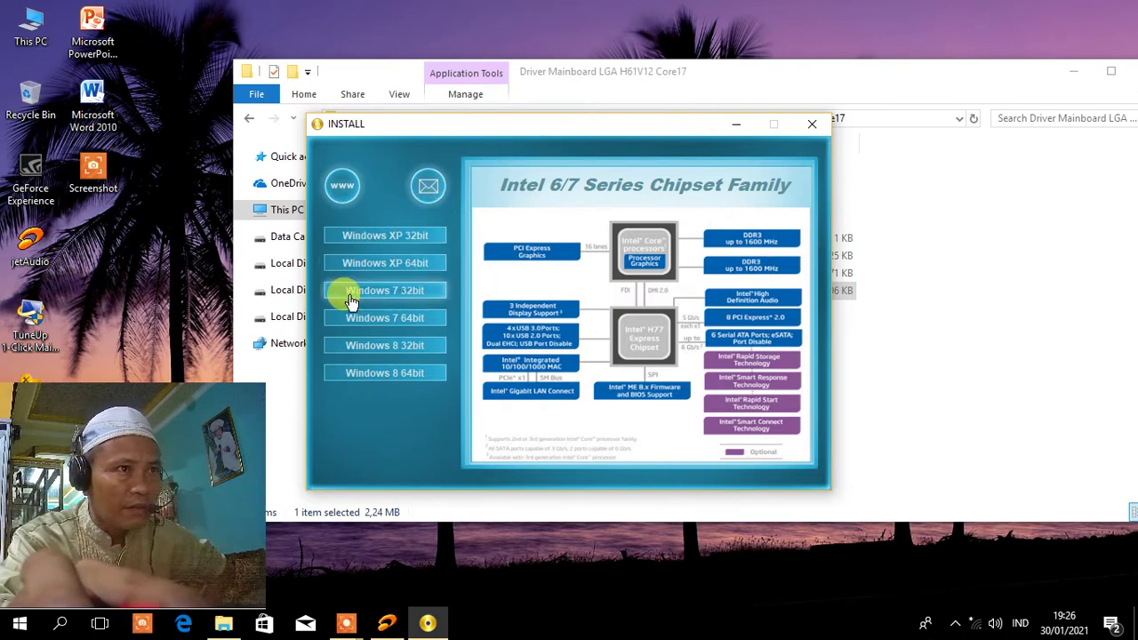
click(372, 375)
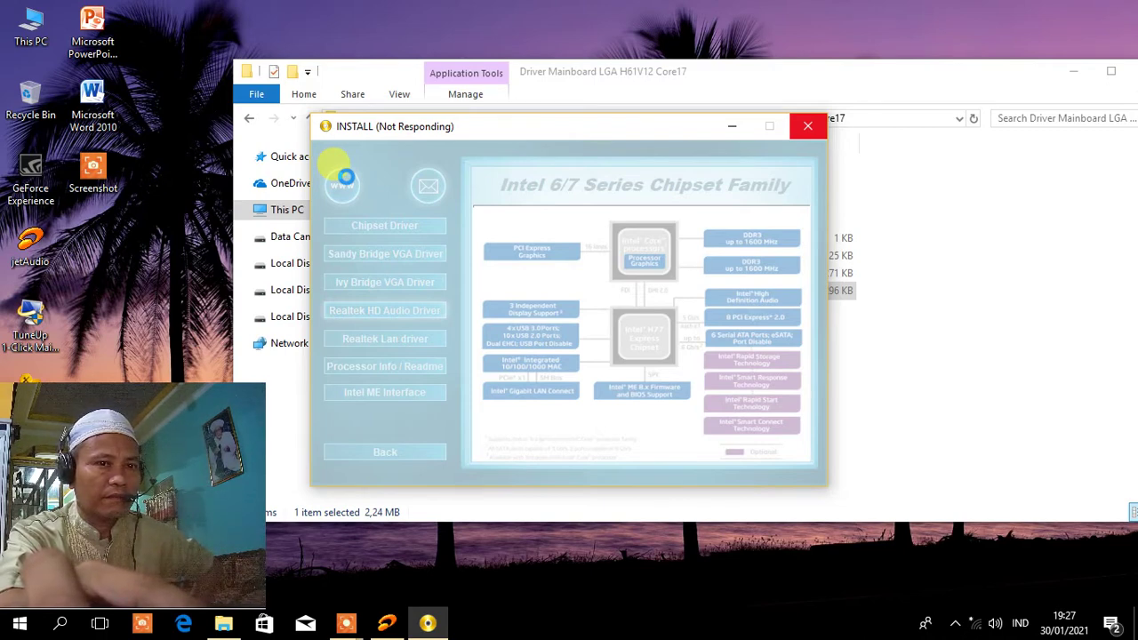
right_click(811, 8)
click(770, 35)
right_click(770, 19)
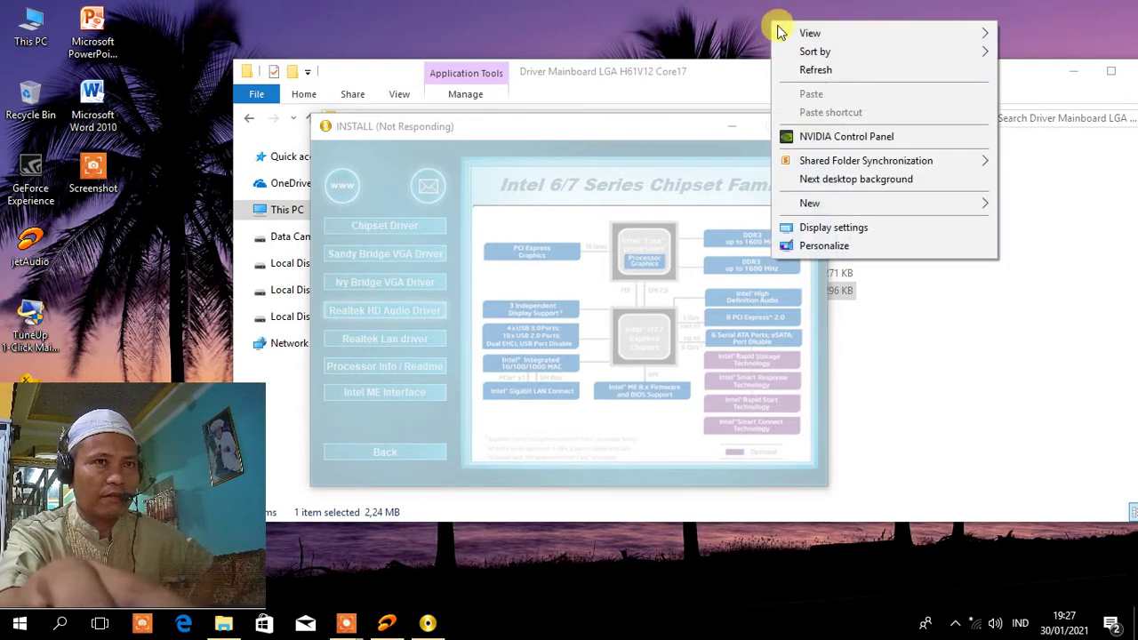
click(806, 77)
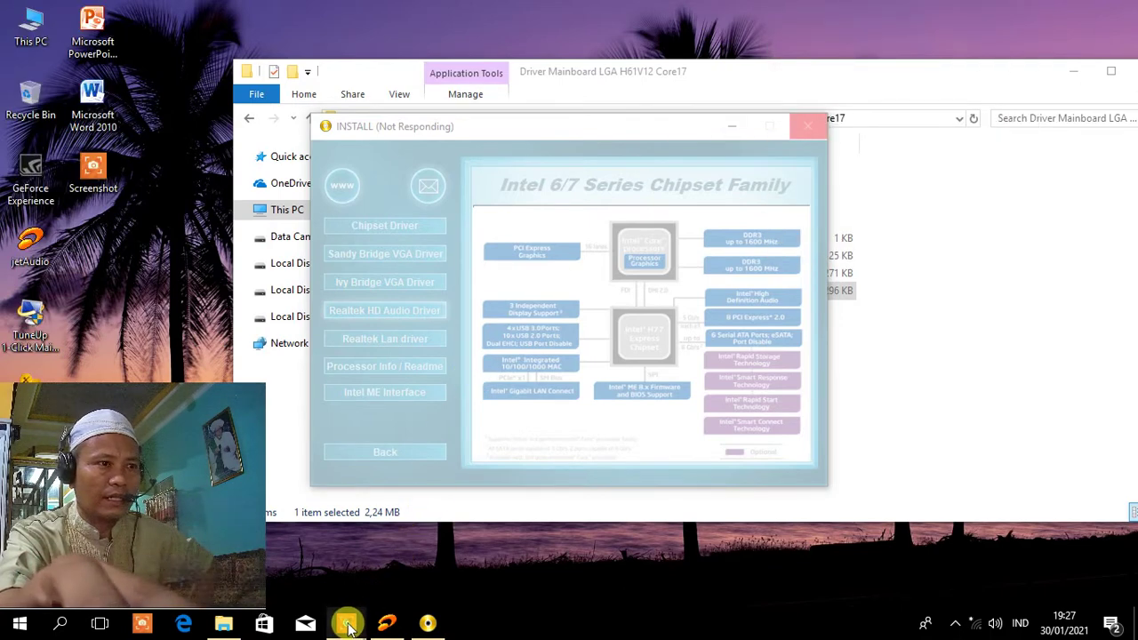
mouse_move(349, 628)
click(374, 552)
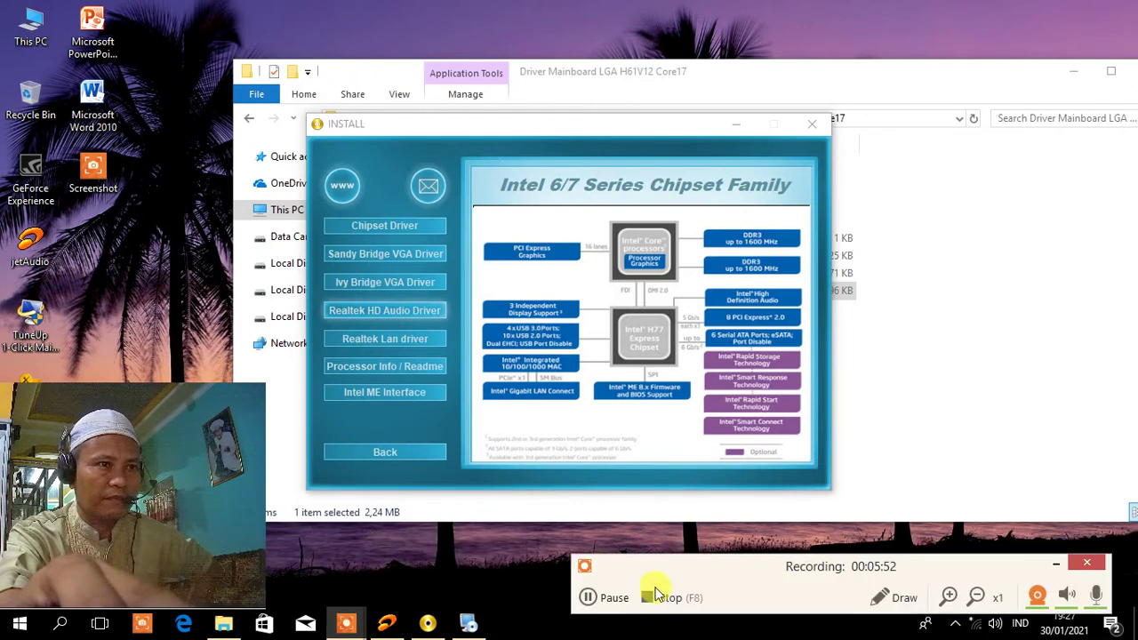
click(601, 603)
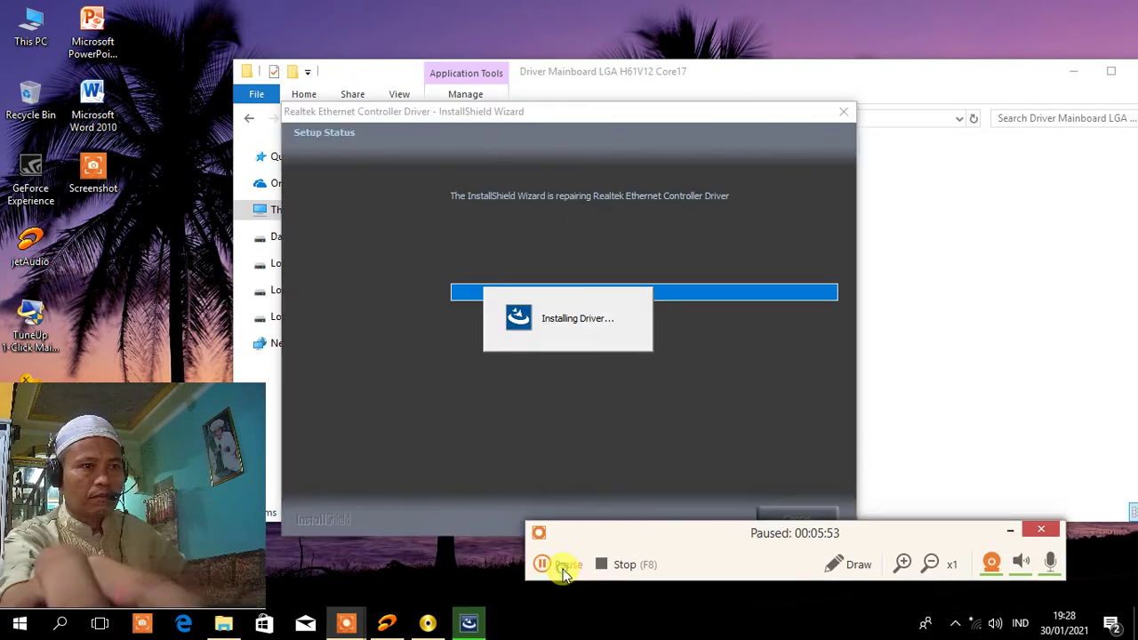
click(560, 567)
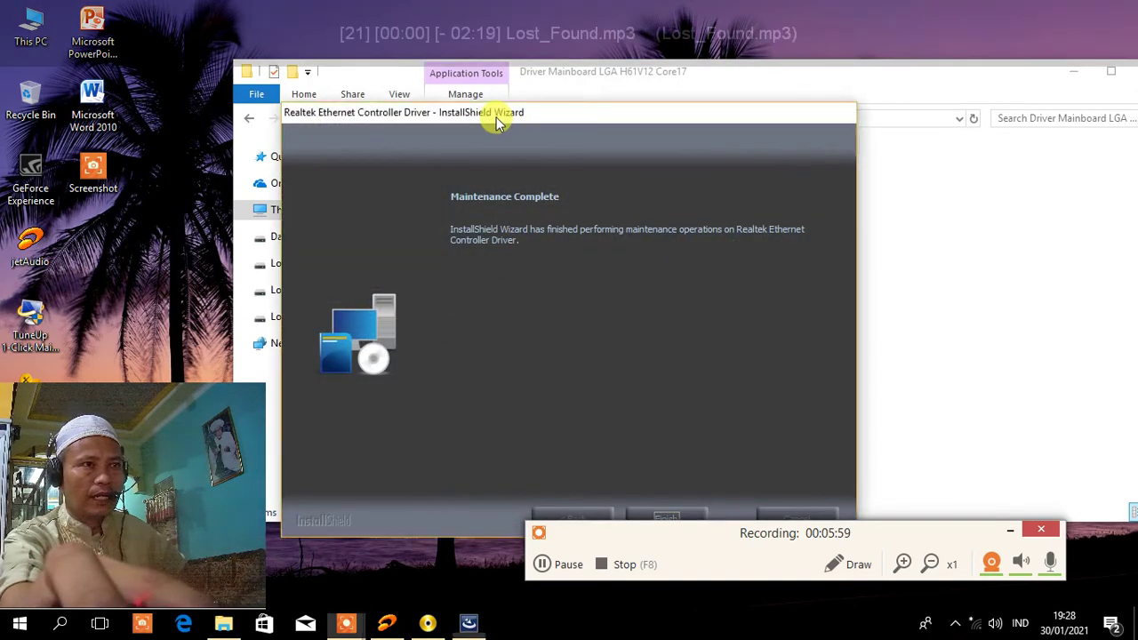
Step: Finish the Realtek Ethernet Controller Driver maintenance wizard
drag(496, 118, 487, 58)
click(664, 462)
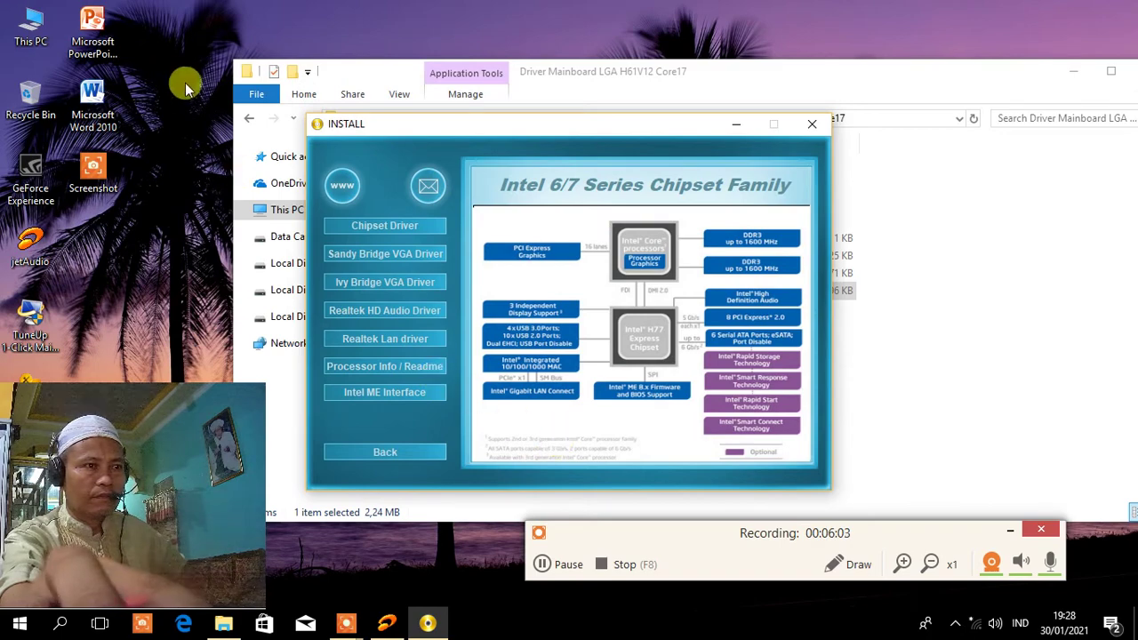
Step: Open Device Manager through This PC's properties, check the device categories for driver problems, and close it
right_click(28, 31)
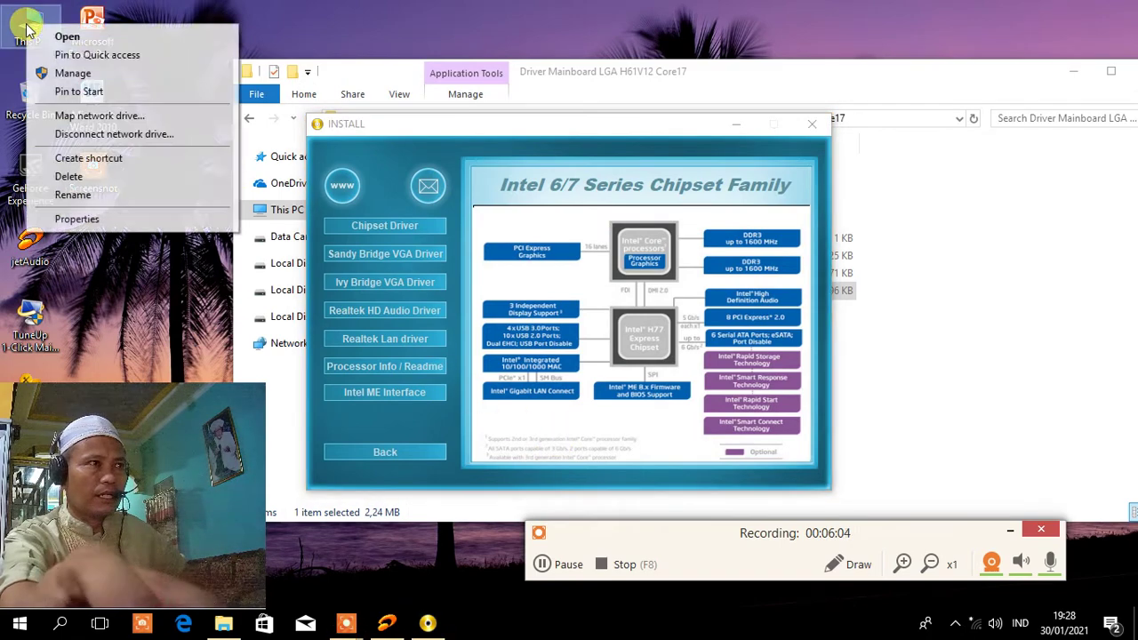
click(73, 220)
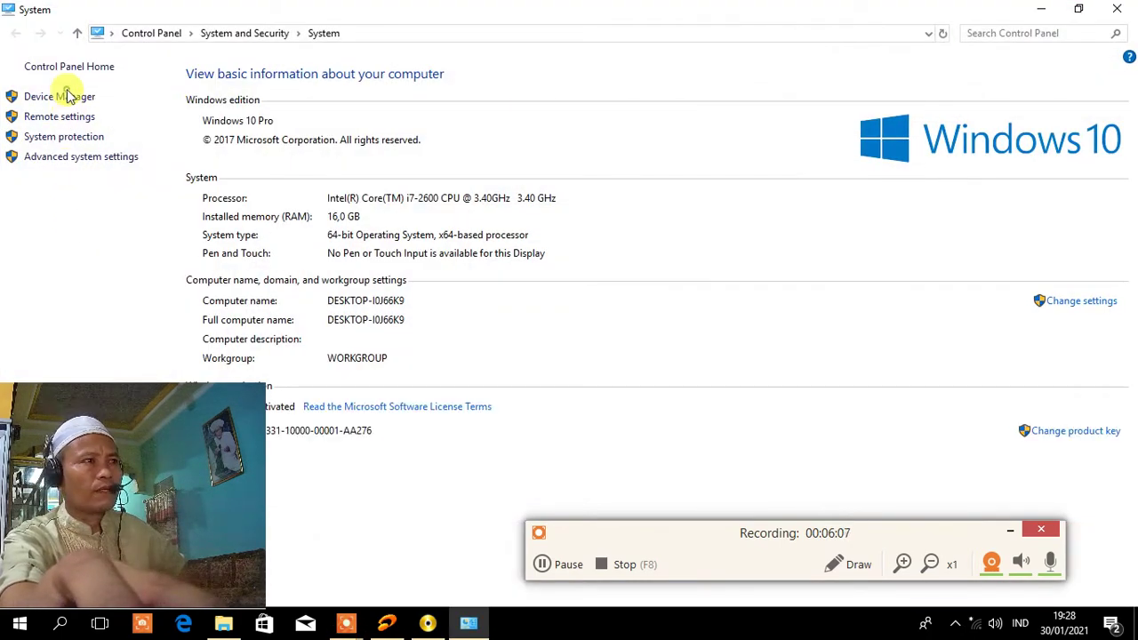
click(69, 98)
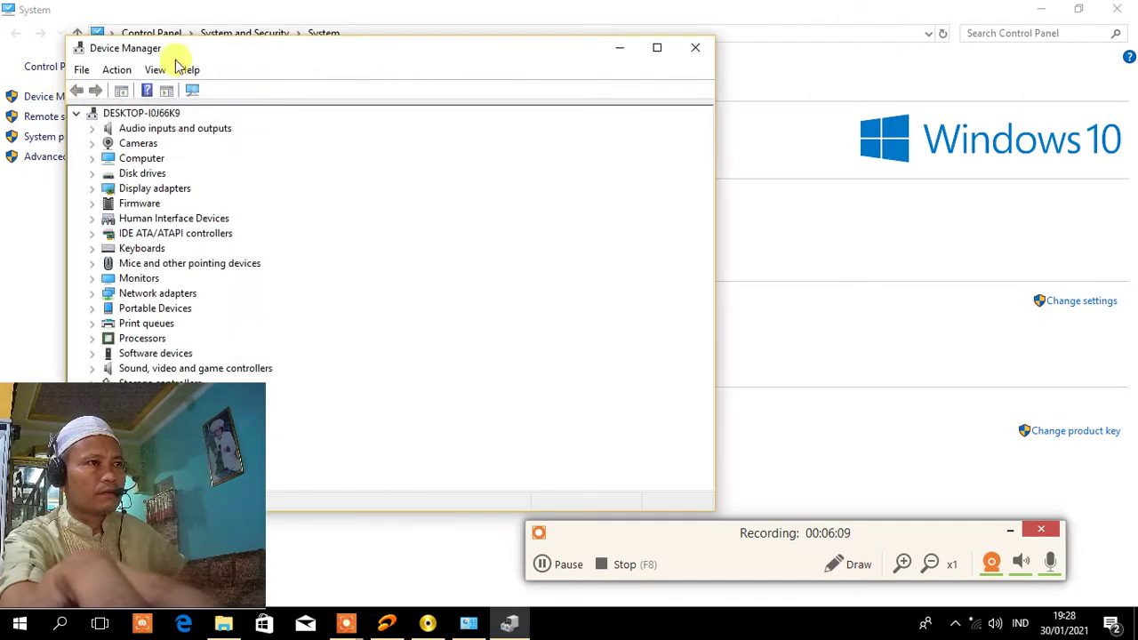
drag(200, 51, 409, 44)
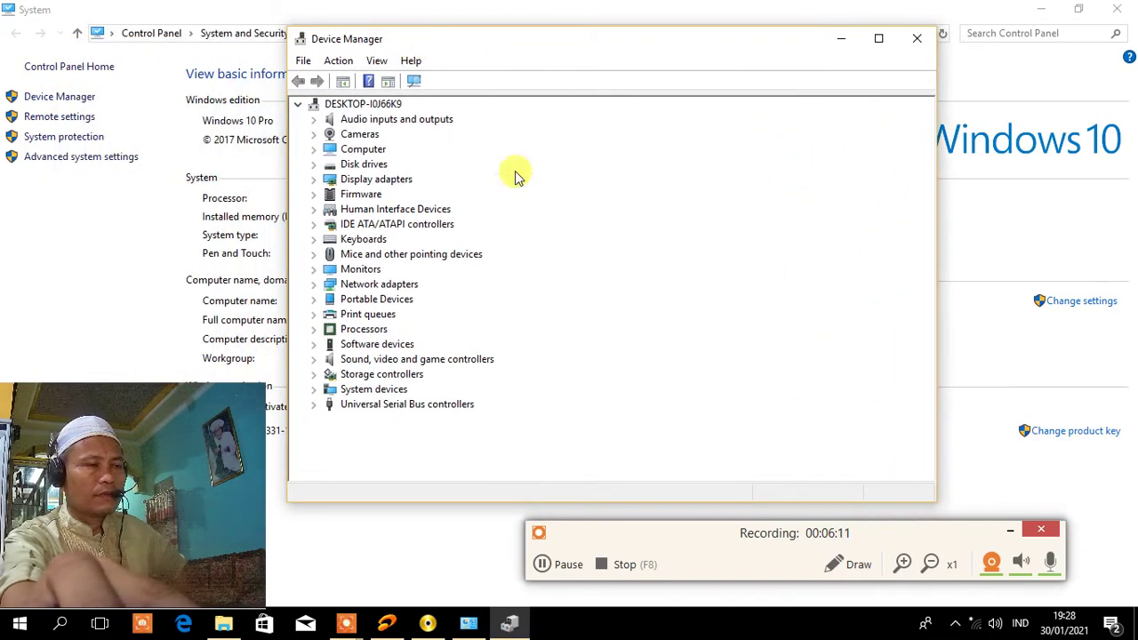
click(916, 38)
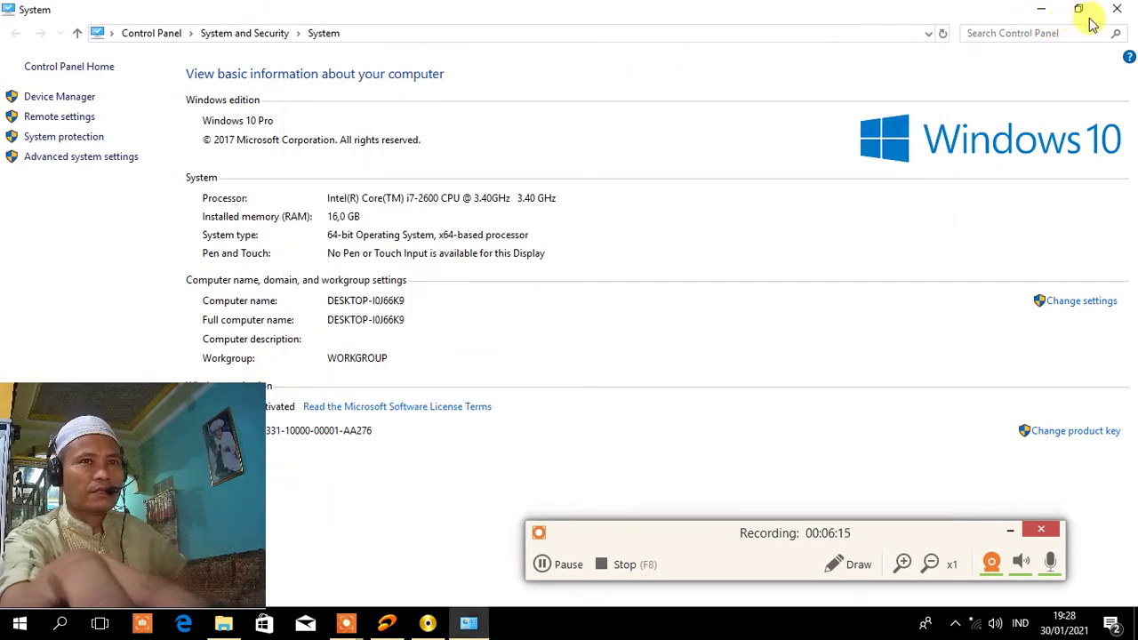
Step: Reopen Device Manager from the System window and expand the Disk drives category to examine its devices
click(54, 97)
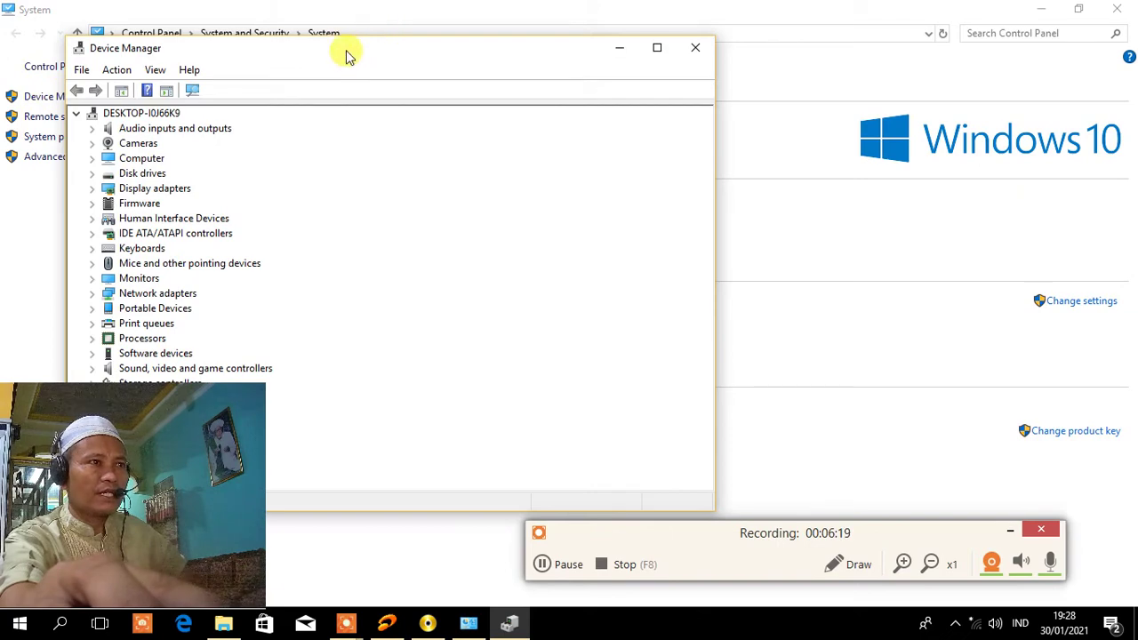
drag(348, 51, 634, 34)
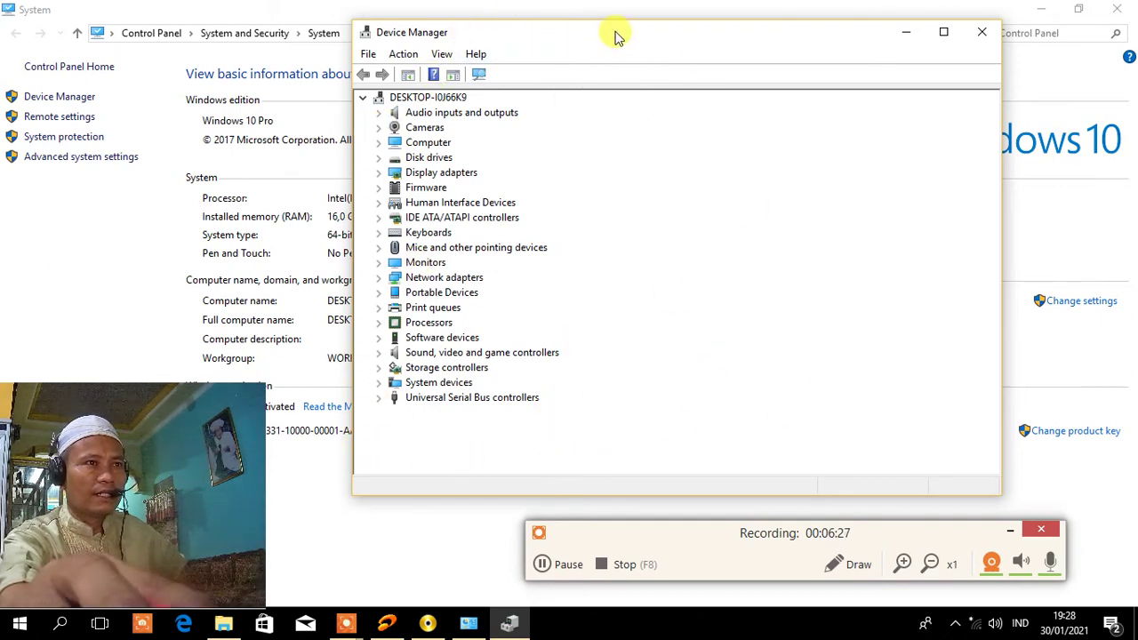
click(378, 159)
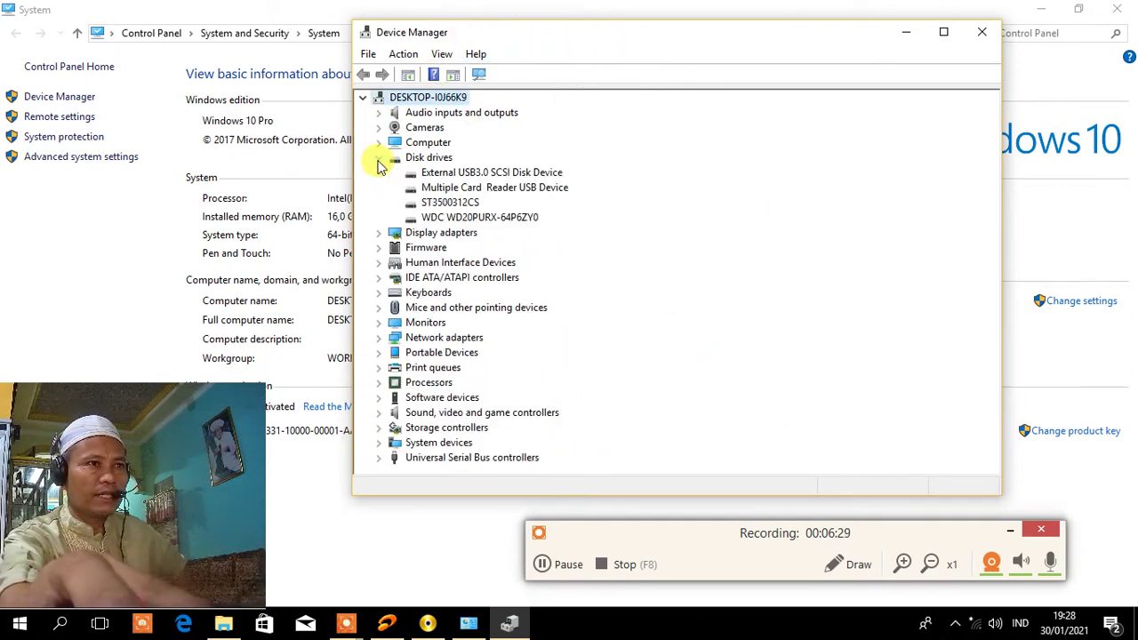
Step: Check the remaining Device Manager categories for driver problems, including Computer, Cameras, Audio inputs and outputs, and Universal Serial Bus controllers
click(378, 158)
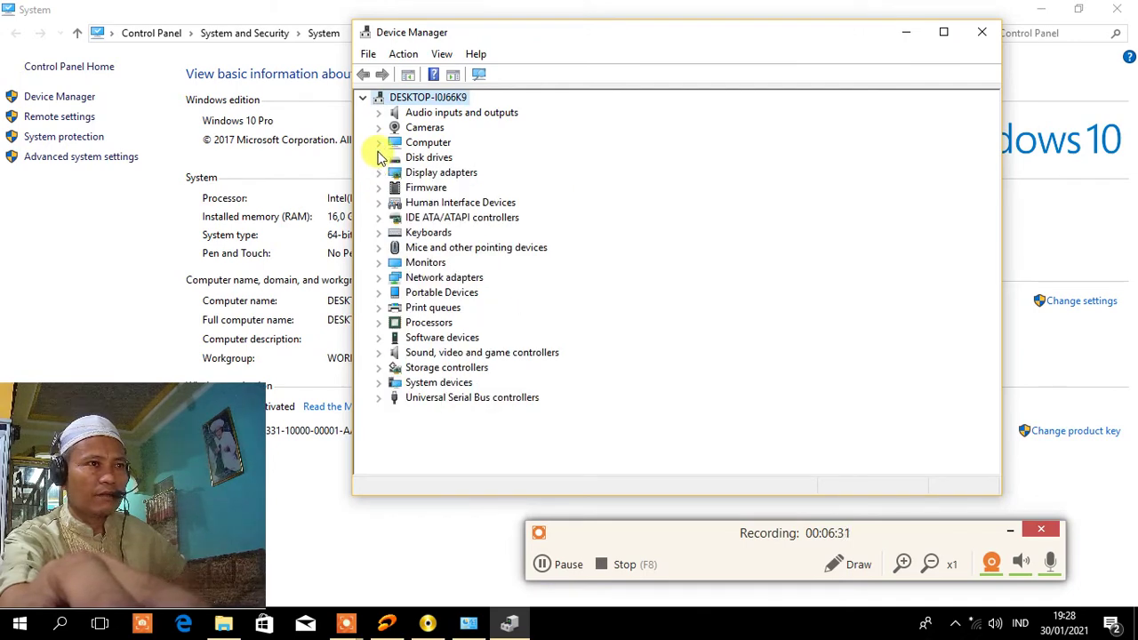
click(378, 144)
click(378, 143)
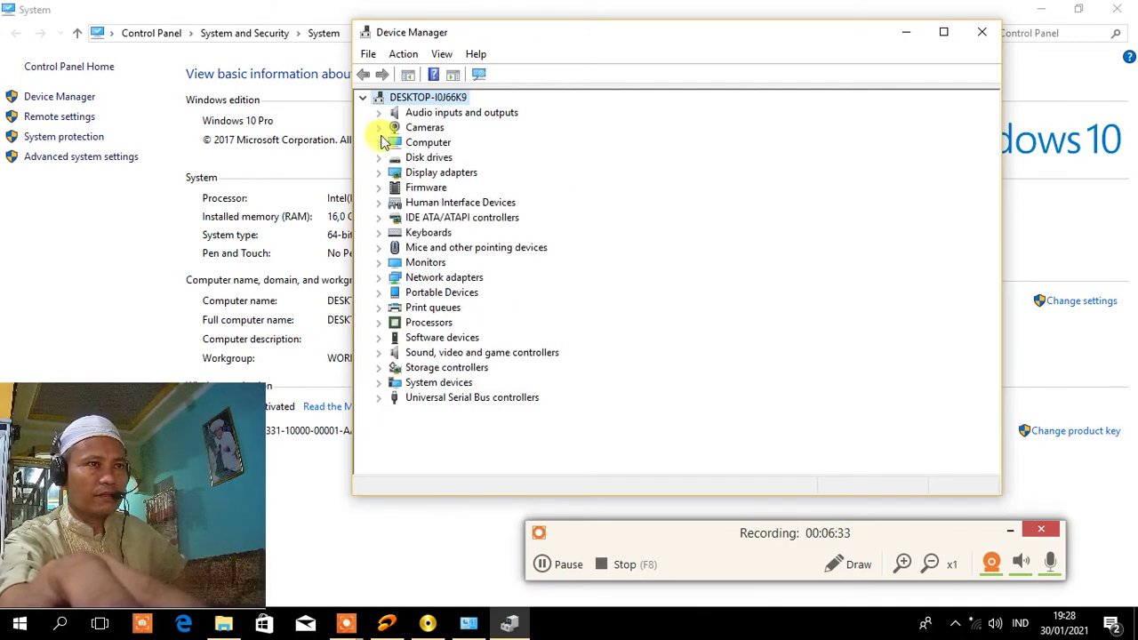
click(379, 128)
click(379, 129)
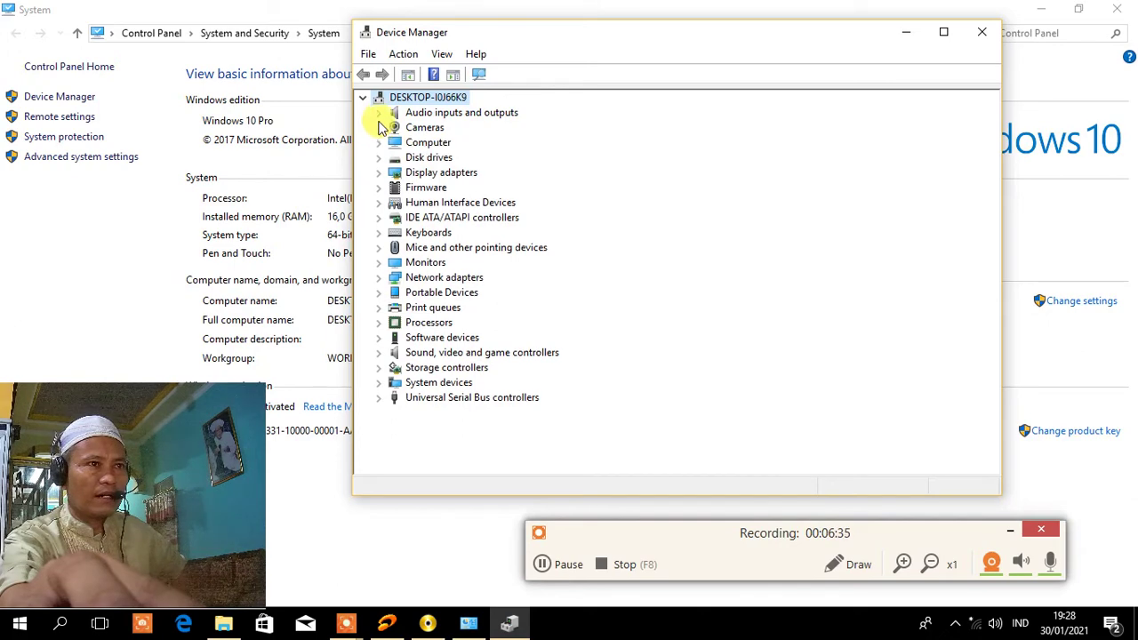
click(379, 113)
click(379, 114)
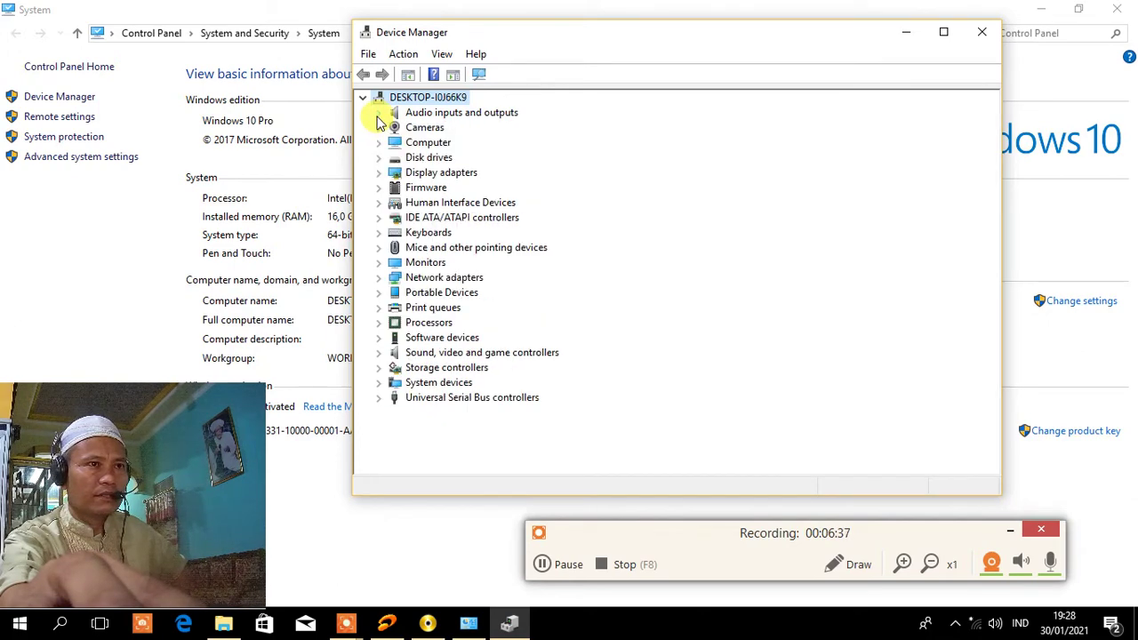
click(378, 354)
click(379, 323)
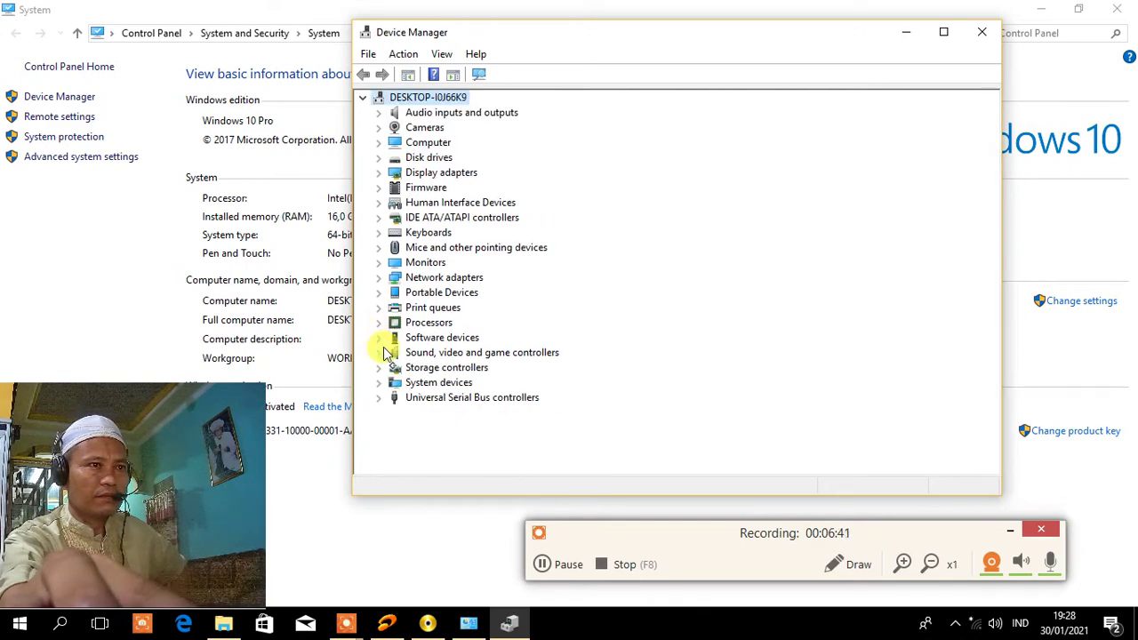
click(382, 402)
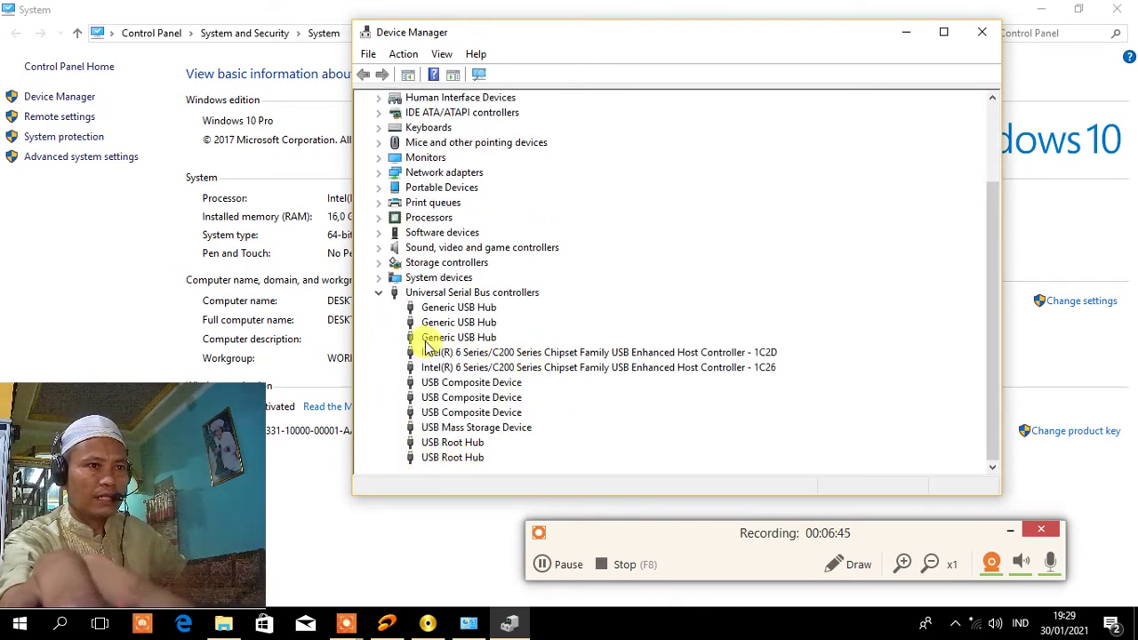
click(379, 295)
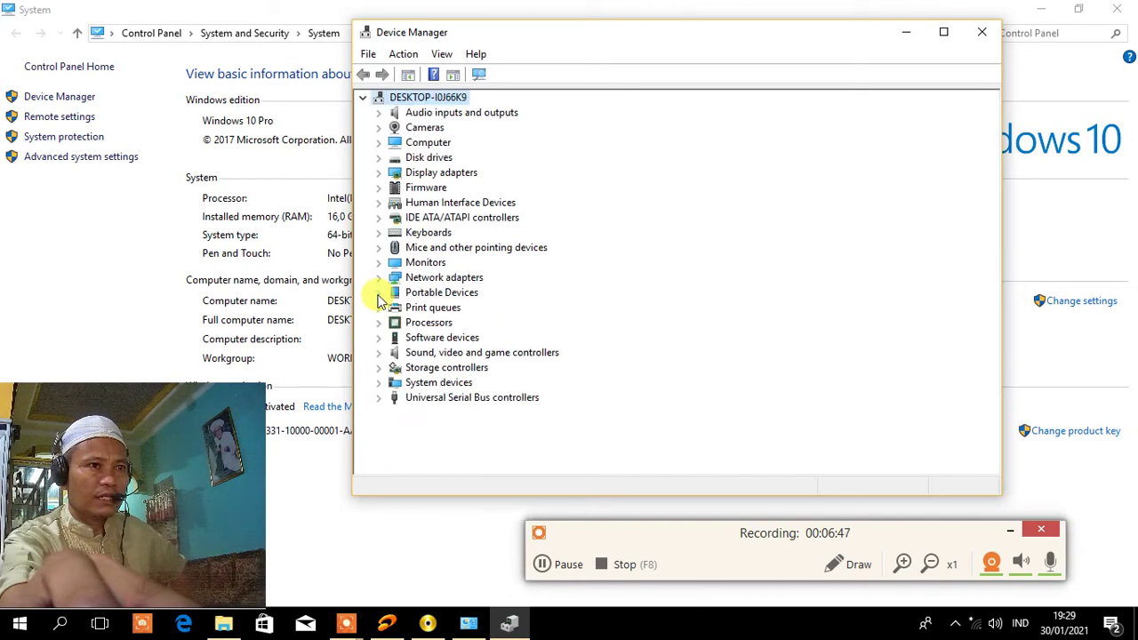
Step: Close Device Manager and the System window
drag(756, 47, 643, 39)
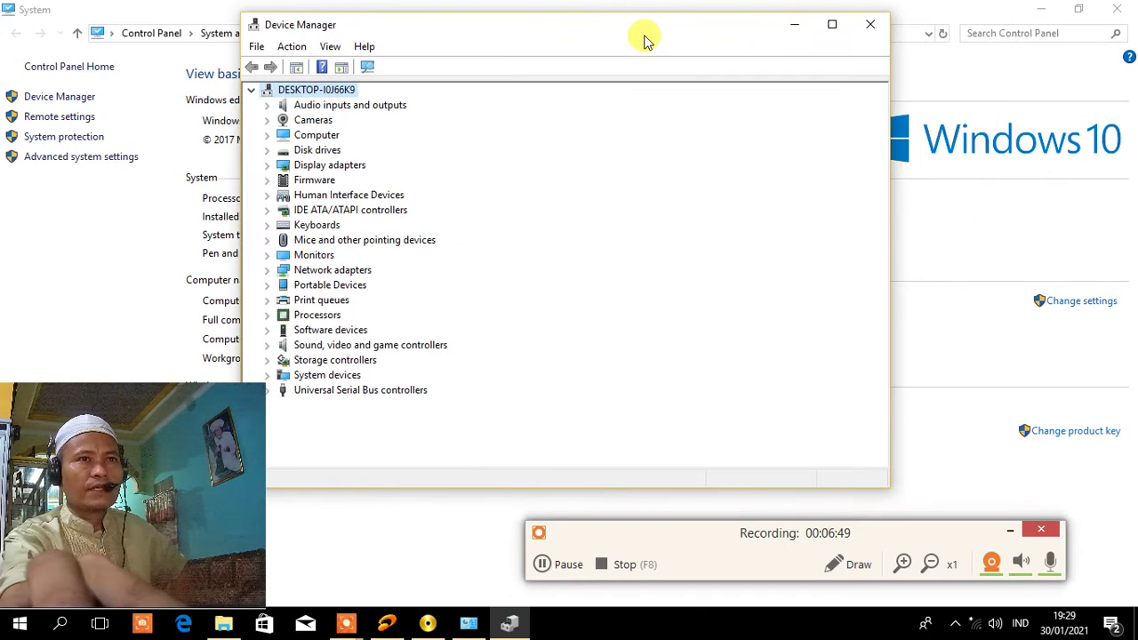
click(872, 23)
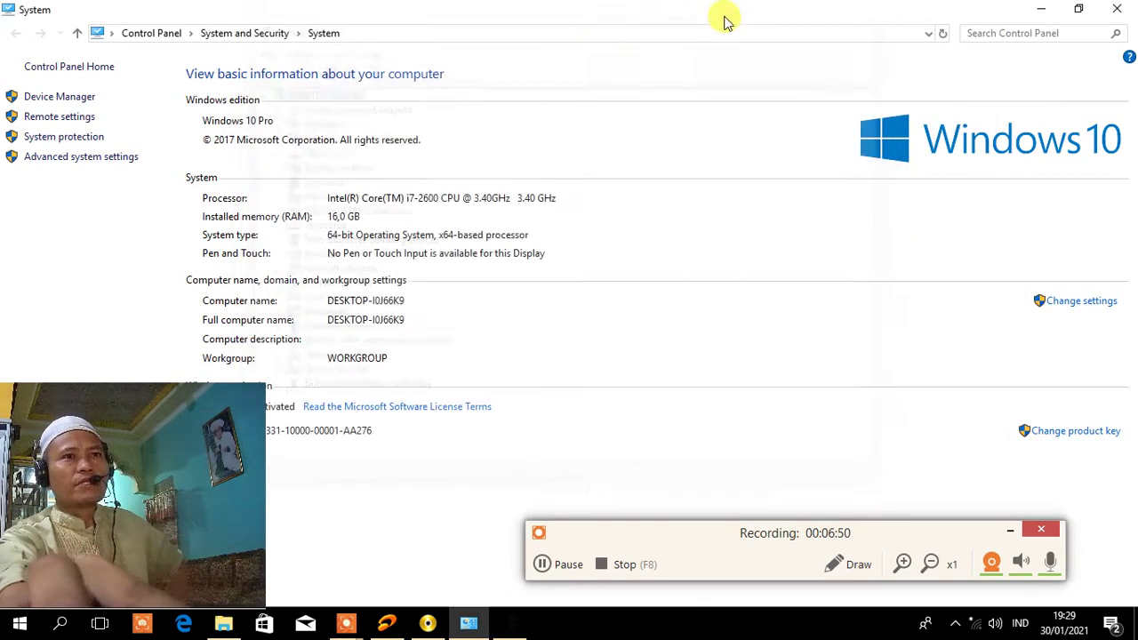
click(1125, 10)
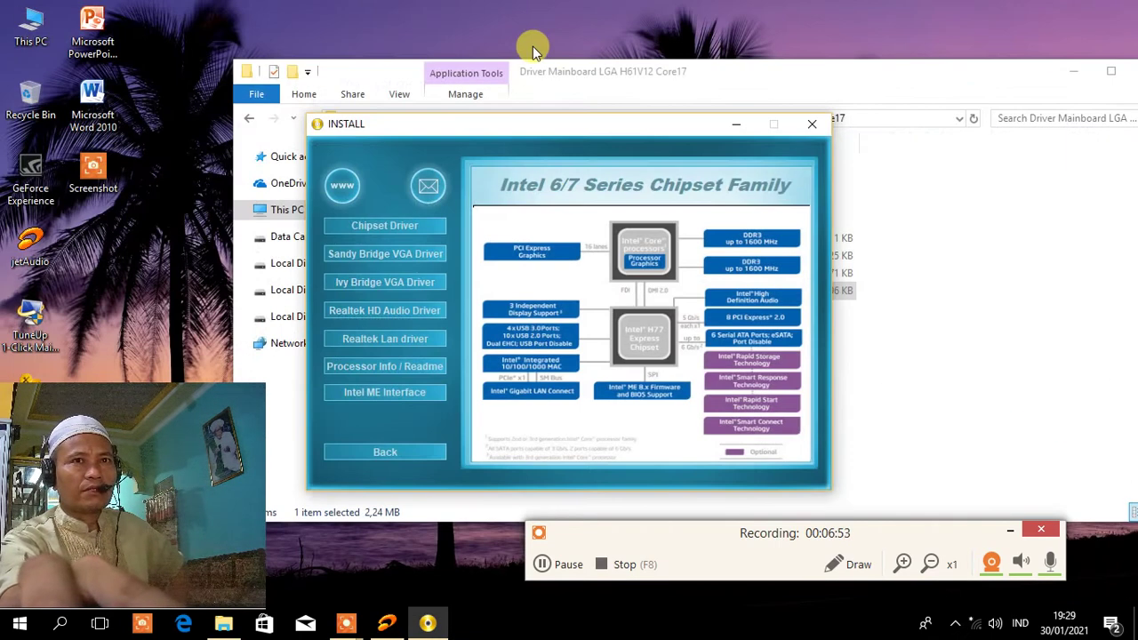
Step: Close the "Driver Mainboard LGA H61V12 Core17" folder and the INSTALL driver program
drag(943, 81, 756, 61)
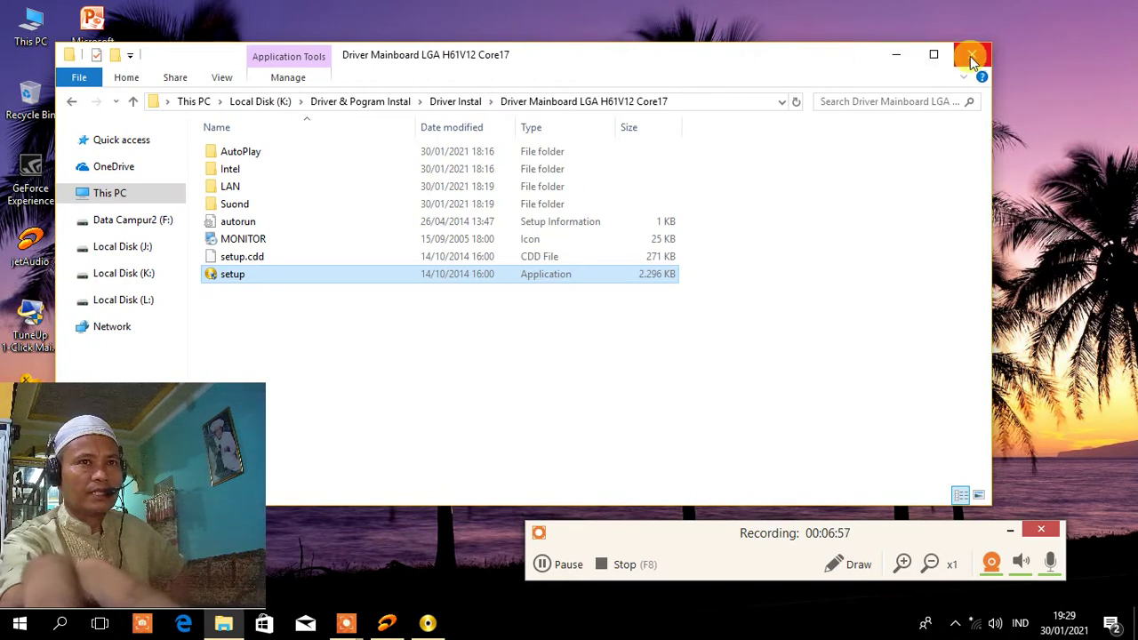
drag(610, 62, 693, 80)
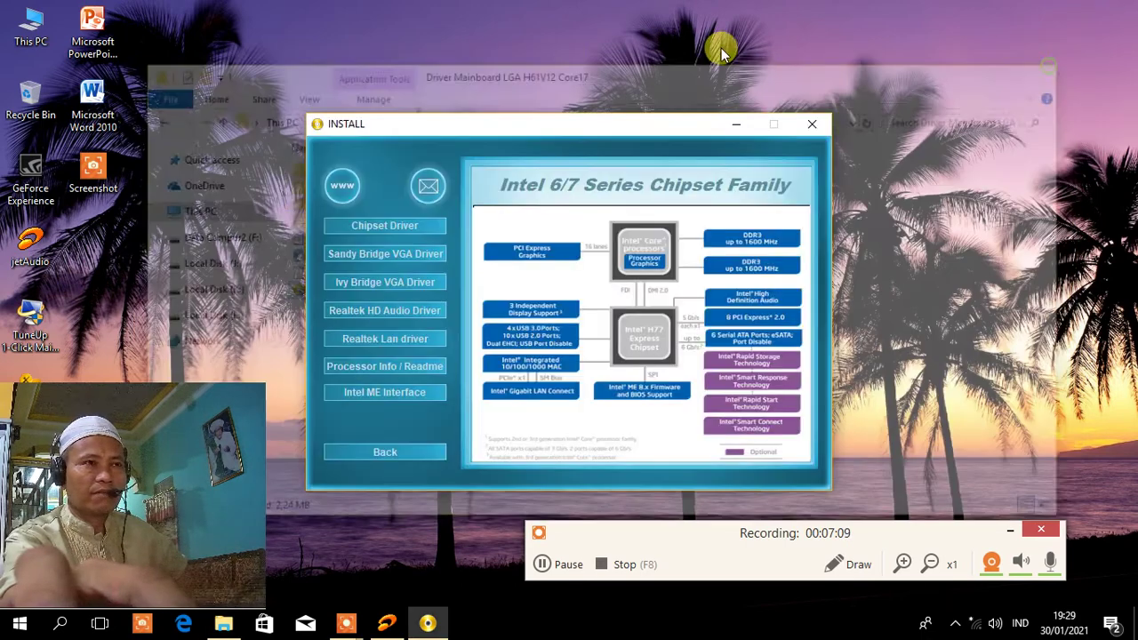
drag(610, 127, 633, 55)
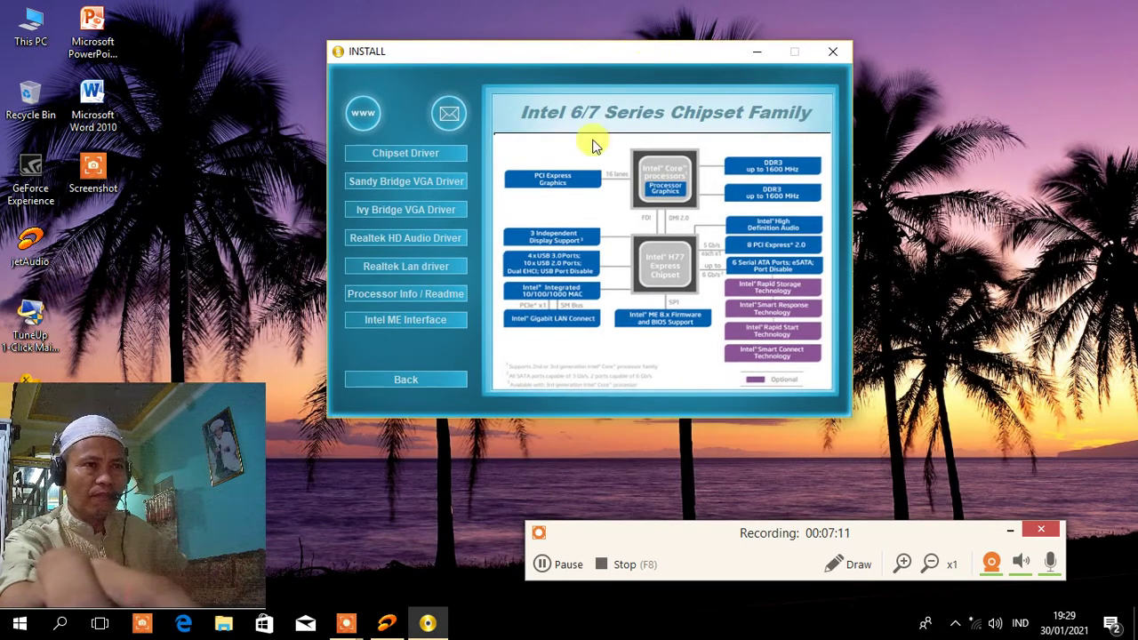
click(833, 51)
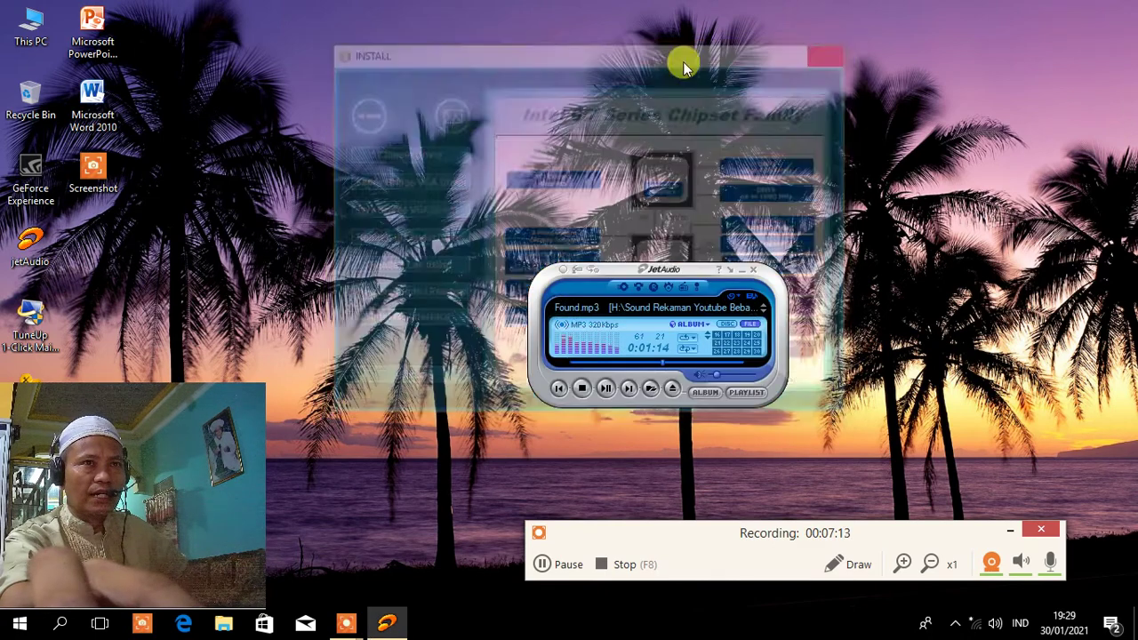
Step: Refresh the Windows desktop twice
right_click(687, 124)
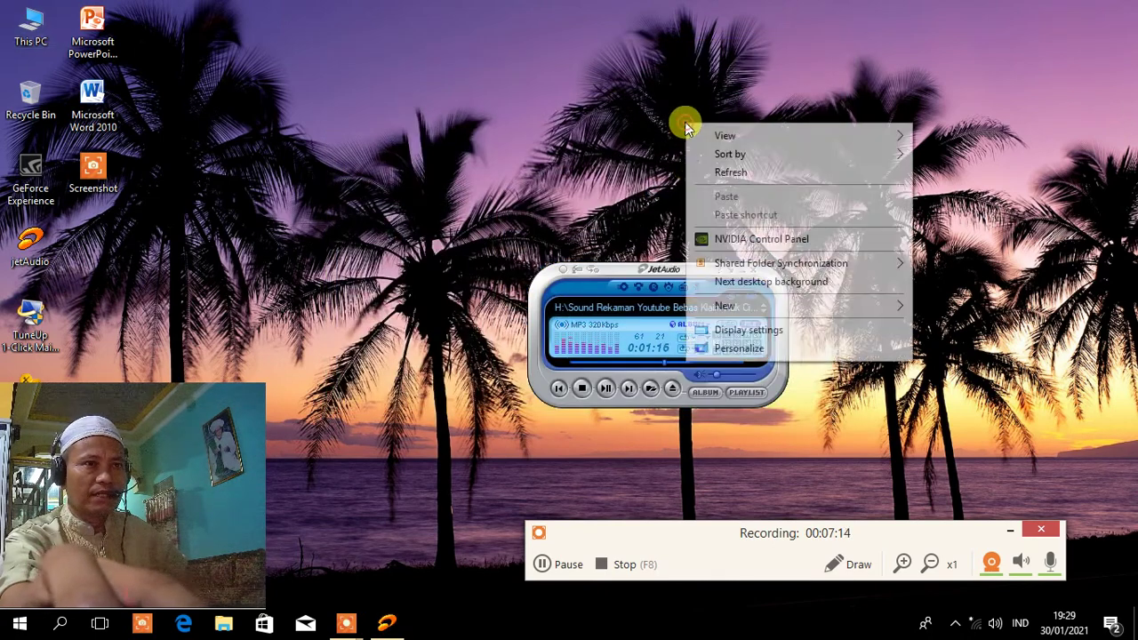
click(735, 176)
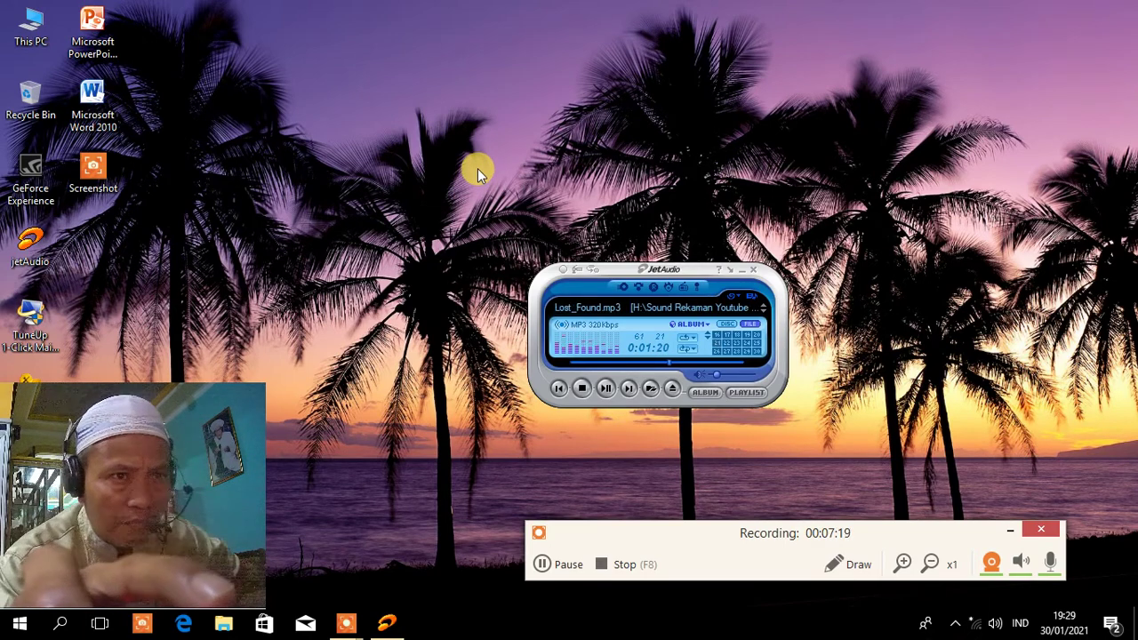
right_click(378, 156)
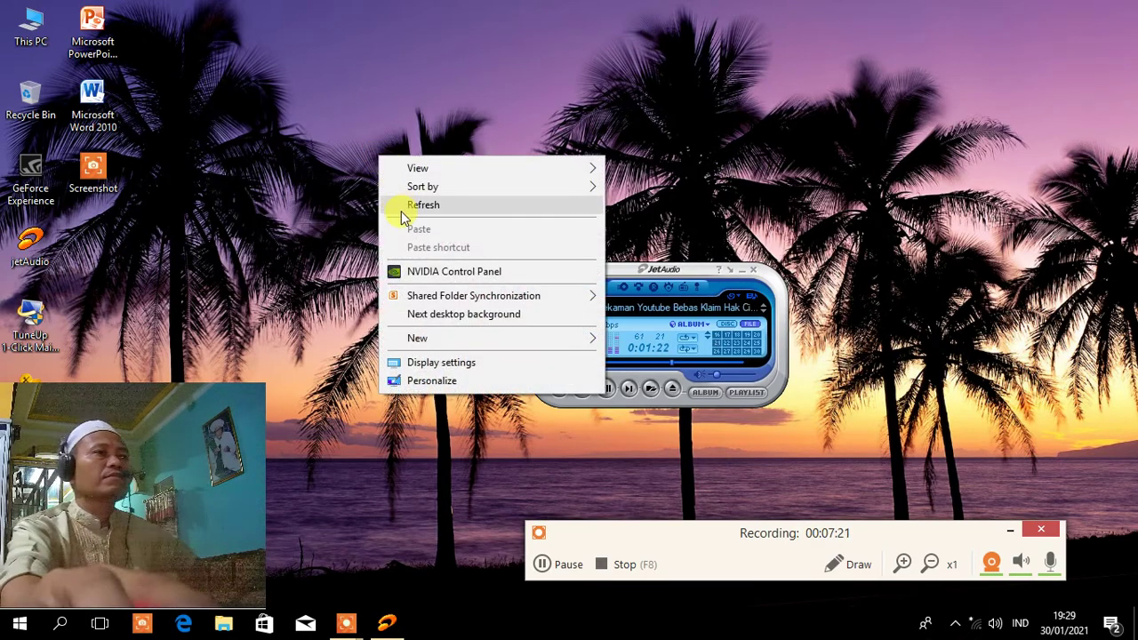
click(401, 209)
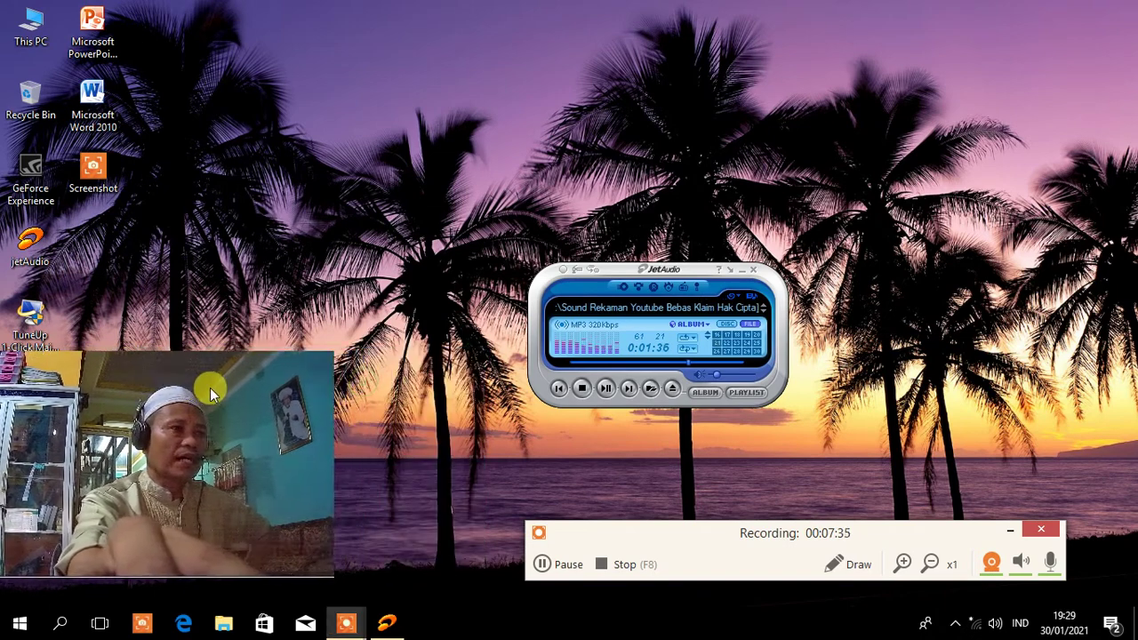
click(55, 628)
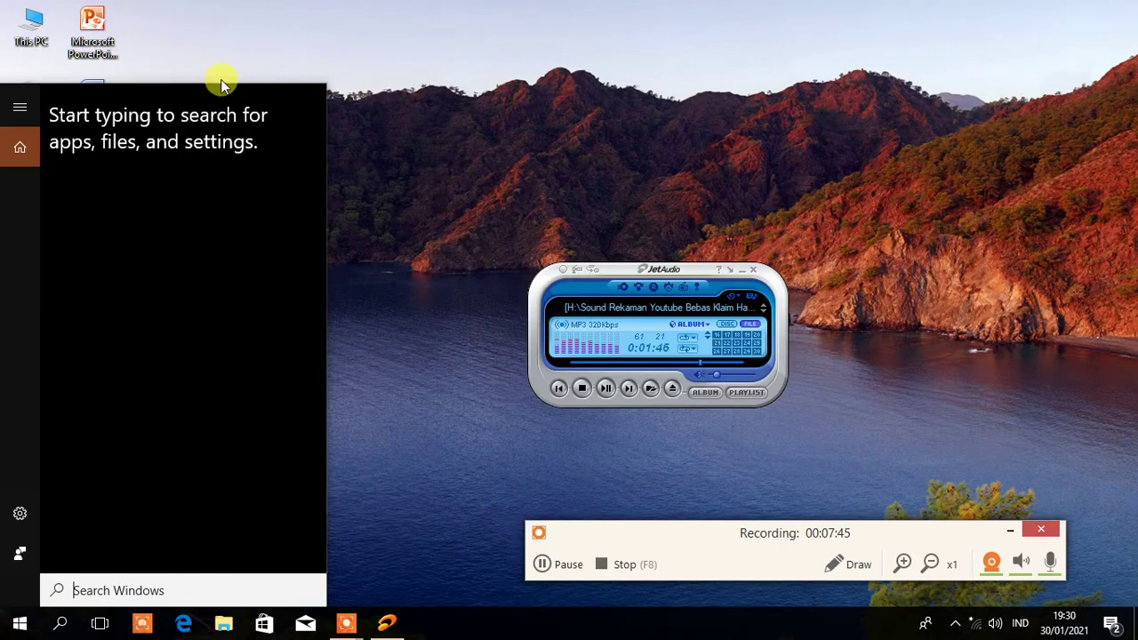
click(362, 35)
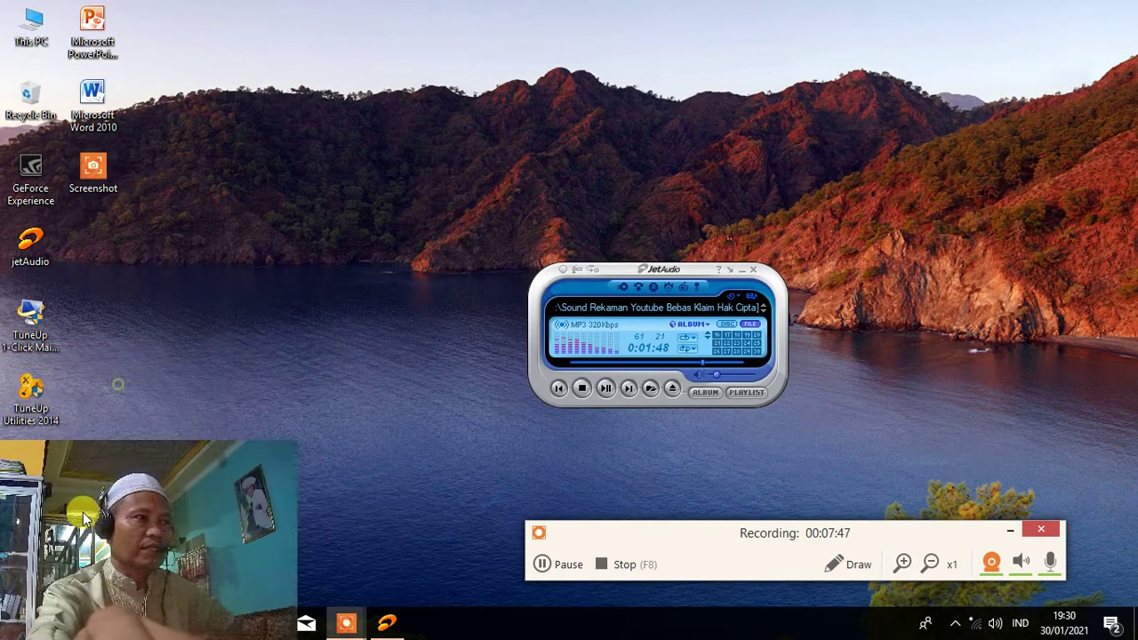
Step: Launch TuneUp Utilities 2014 from the desktop, agree to run it in compatibility mode, and postpone the purchase decision
double_click(26, 408)
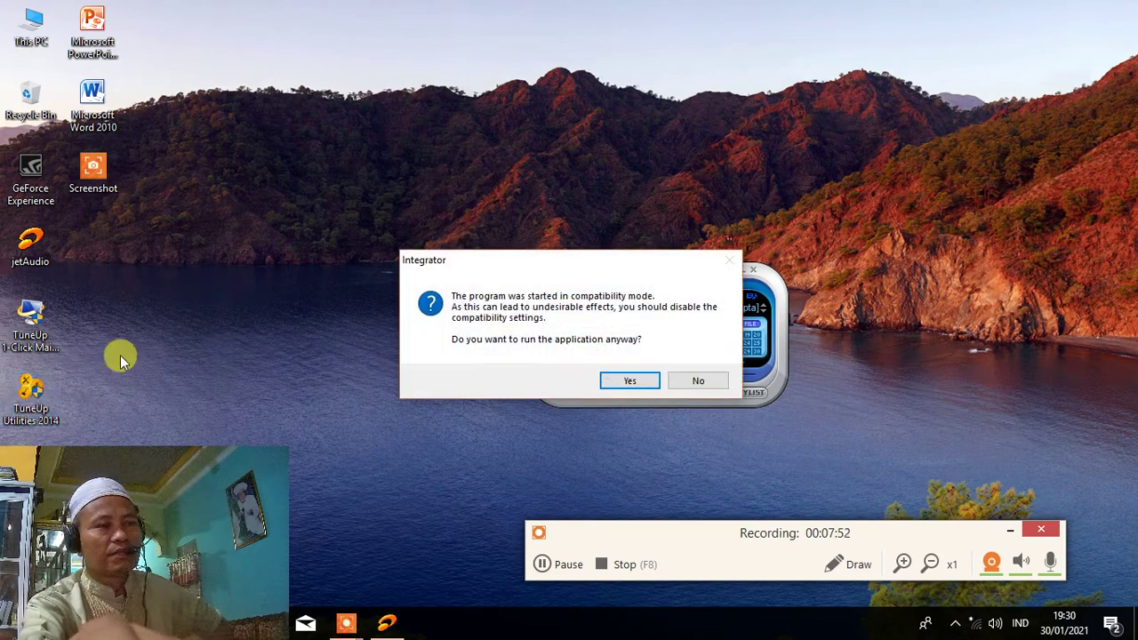
click(622, 383)
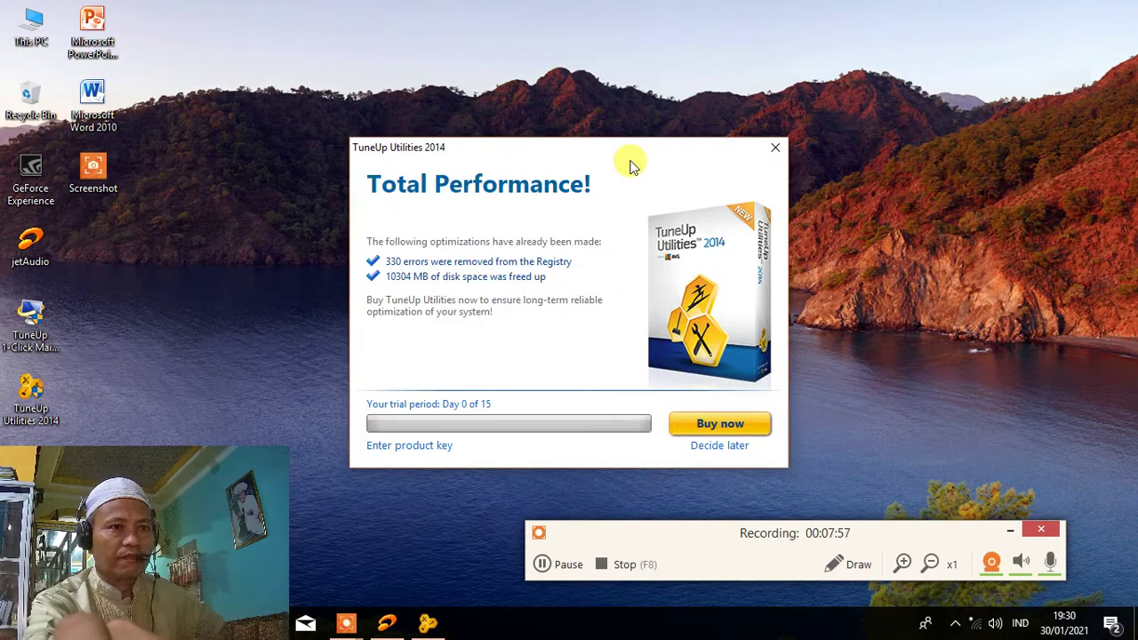
click(712, 449)
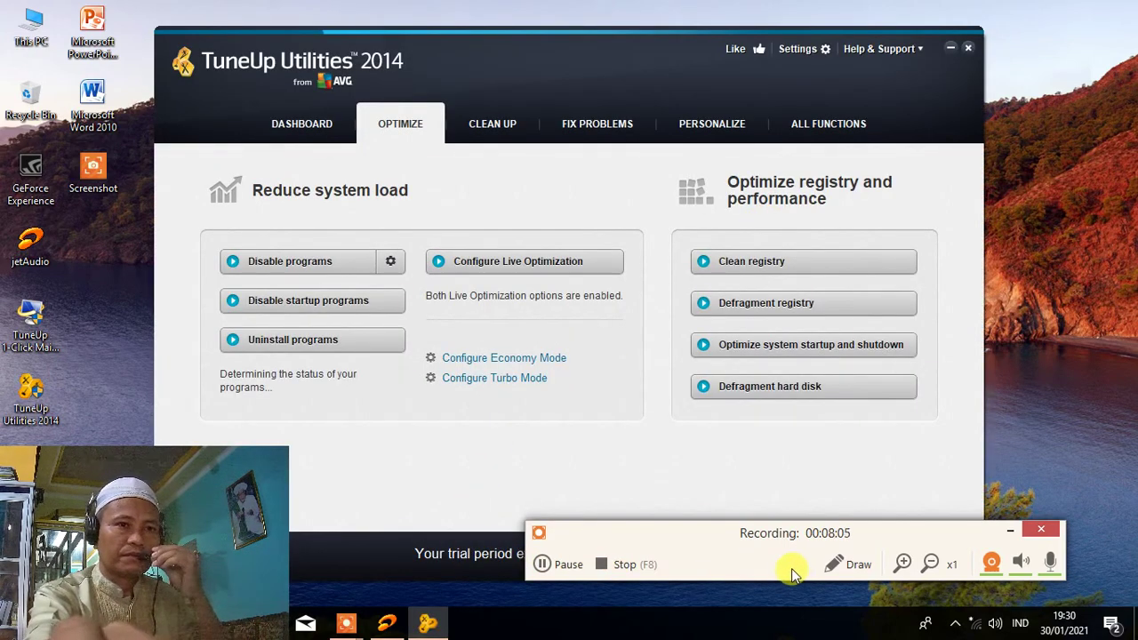
Step: Look through the Fix Problems, Clean Up and Personalize functions of TuneUp Utilities and return to the Optimize functions
drag(590, 43, 667, 63)
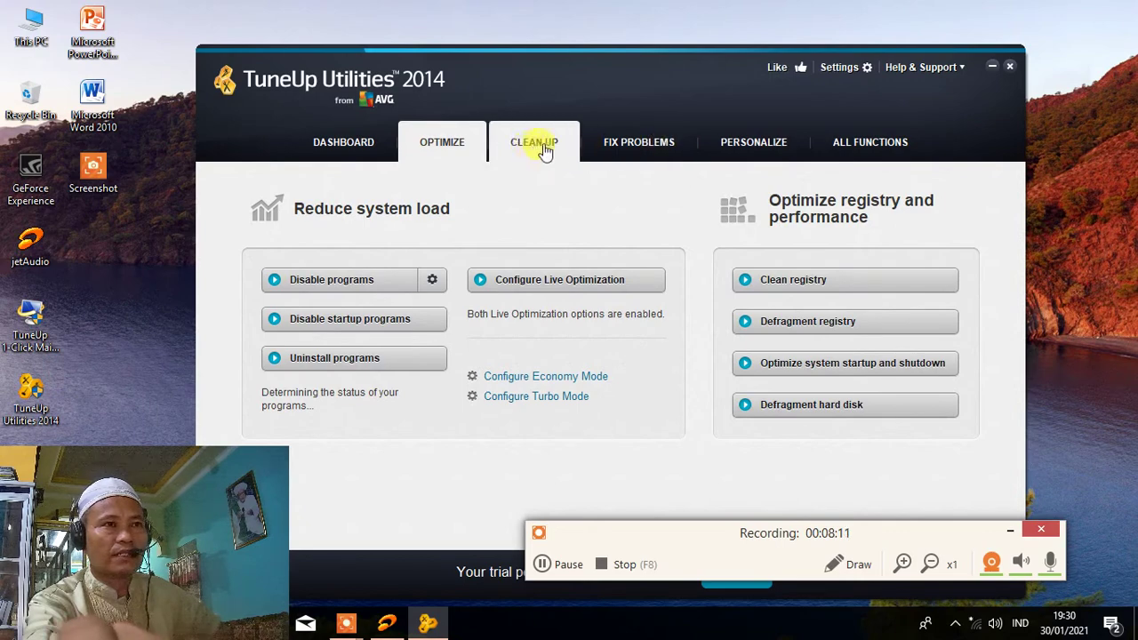
click(627, 147)
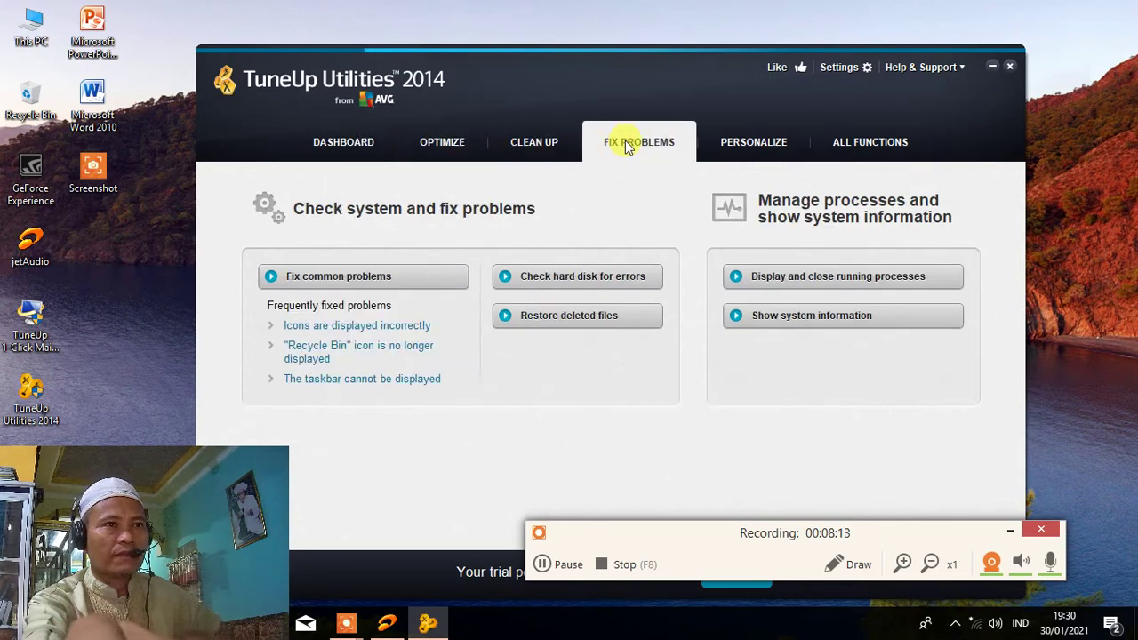
click(544, 150)
click(639, 149)
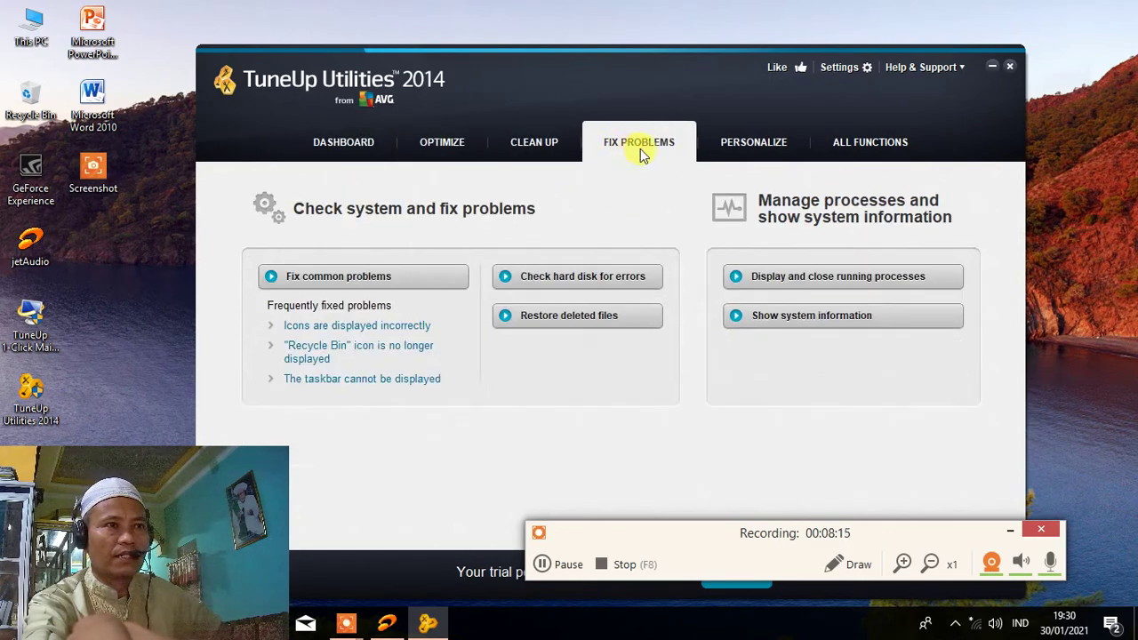
click(742, 145)
click(661, 147)
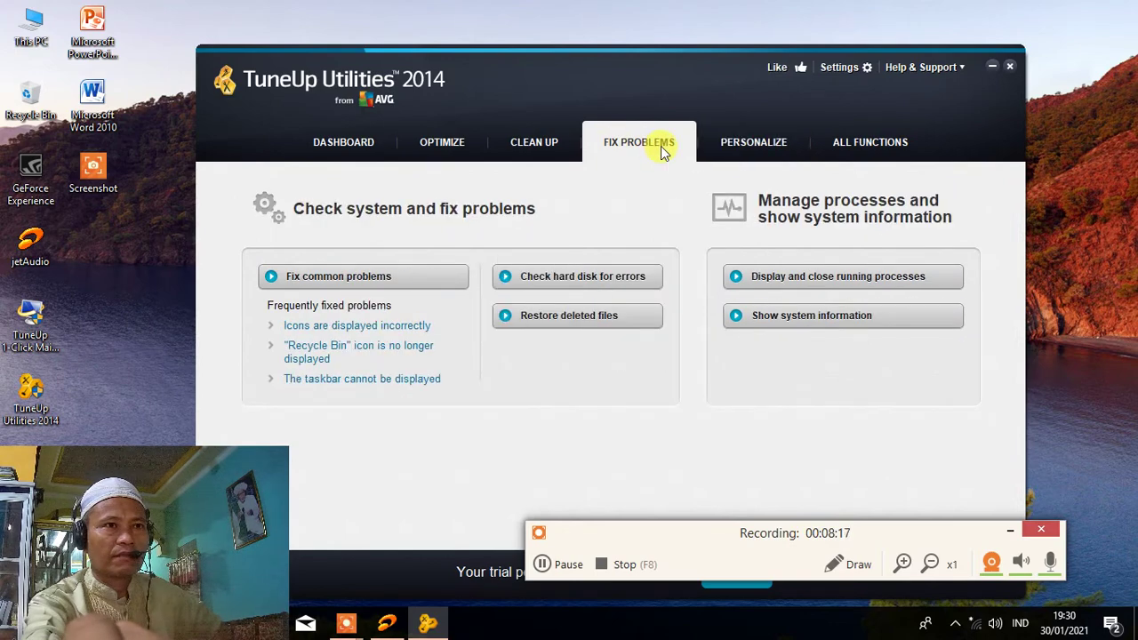
click(439, 144)
Step: Open TuneUp Drive Defrag despite the compatibility prompt, review the hard disks offered for analysis, and close it without starting
click(812, 416)
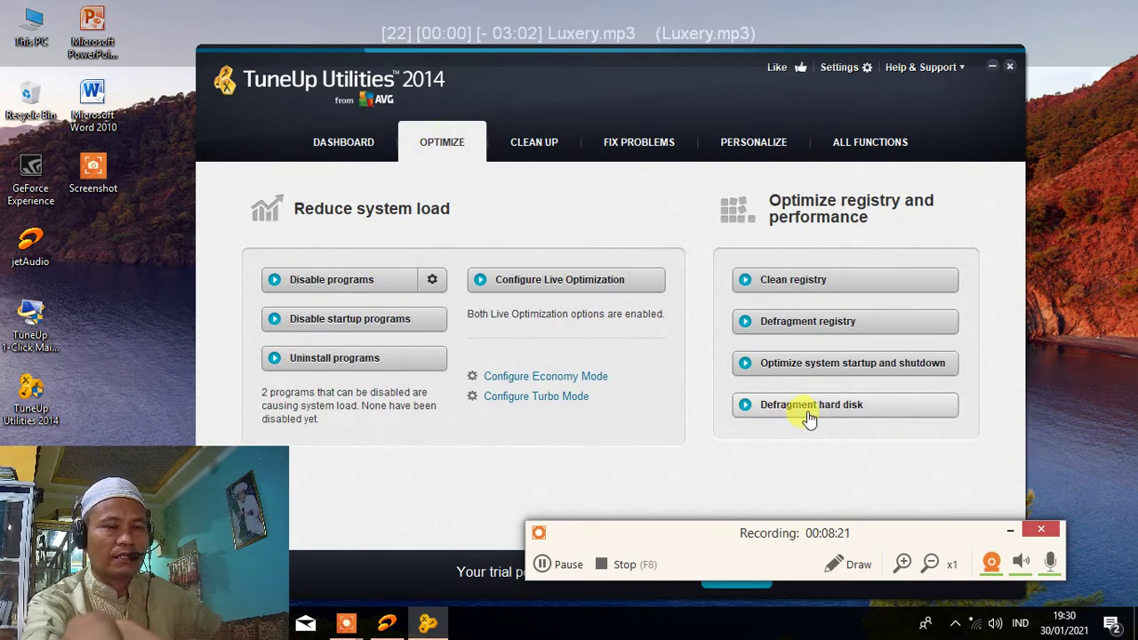
click(633, 381)
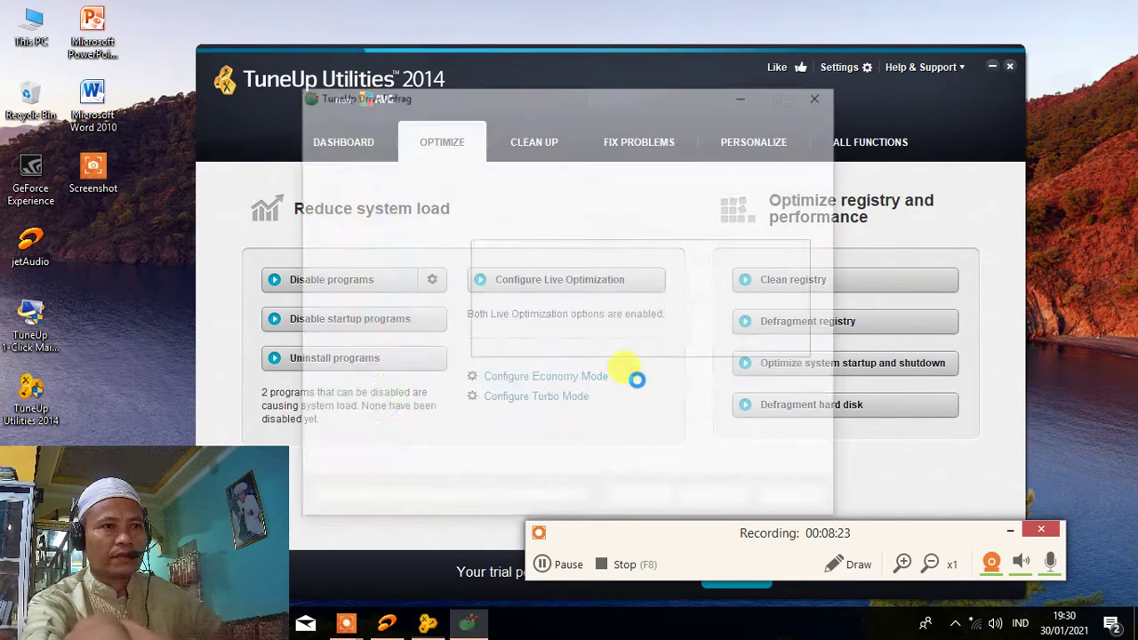
drag(813, 293, 795, 330)
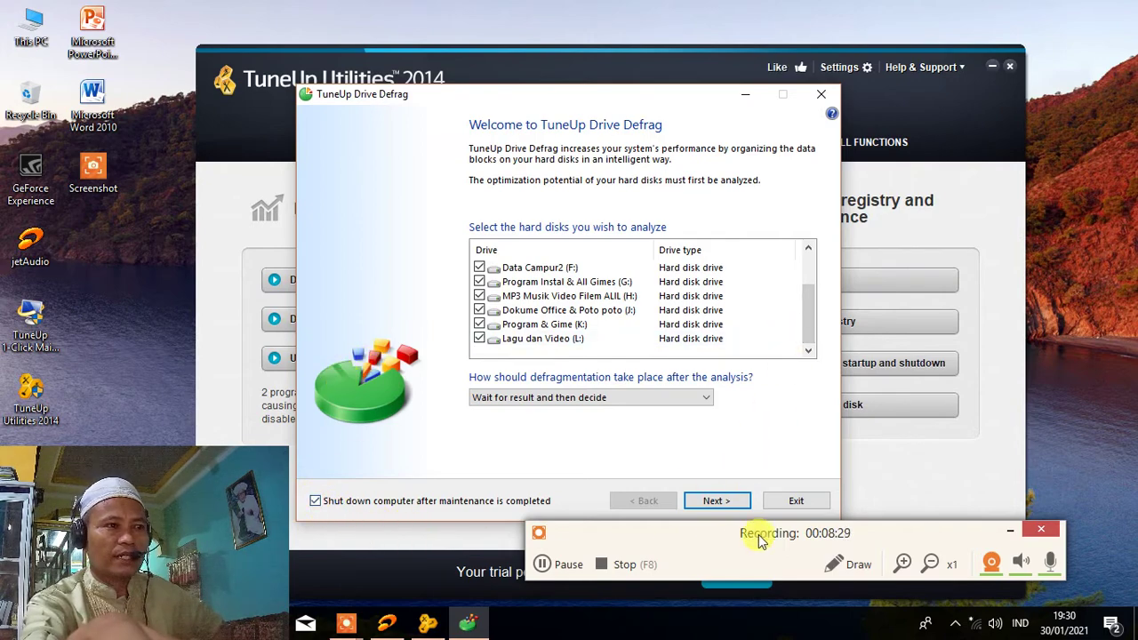
drag(636, 102, 655, 44)
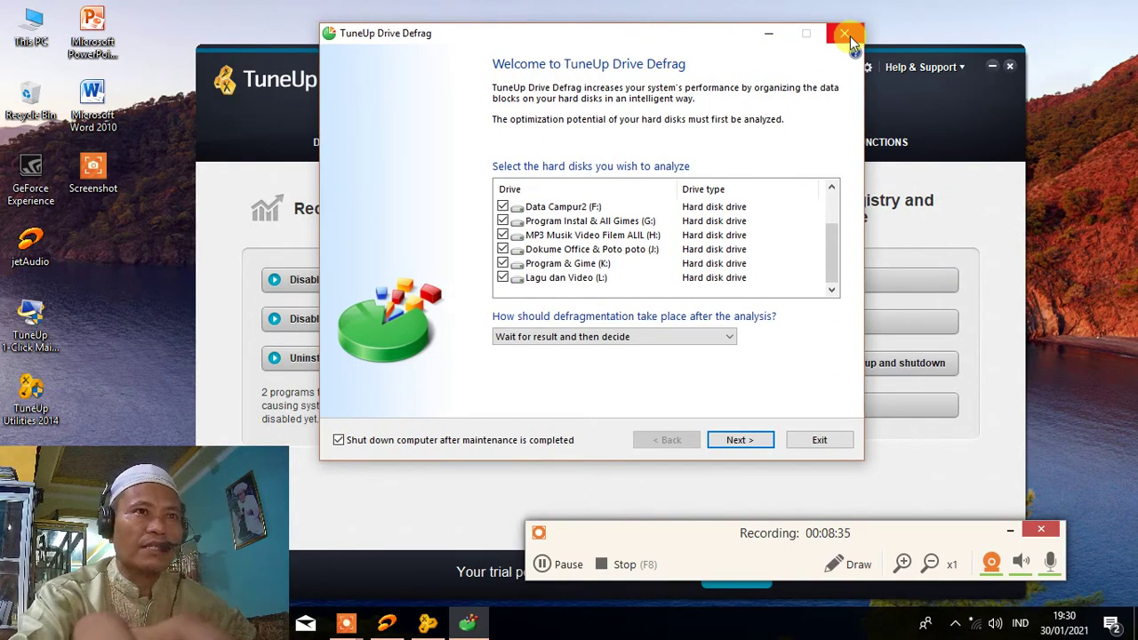
click(846, 34)
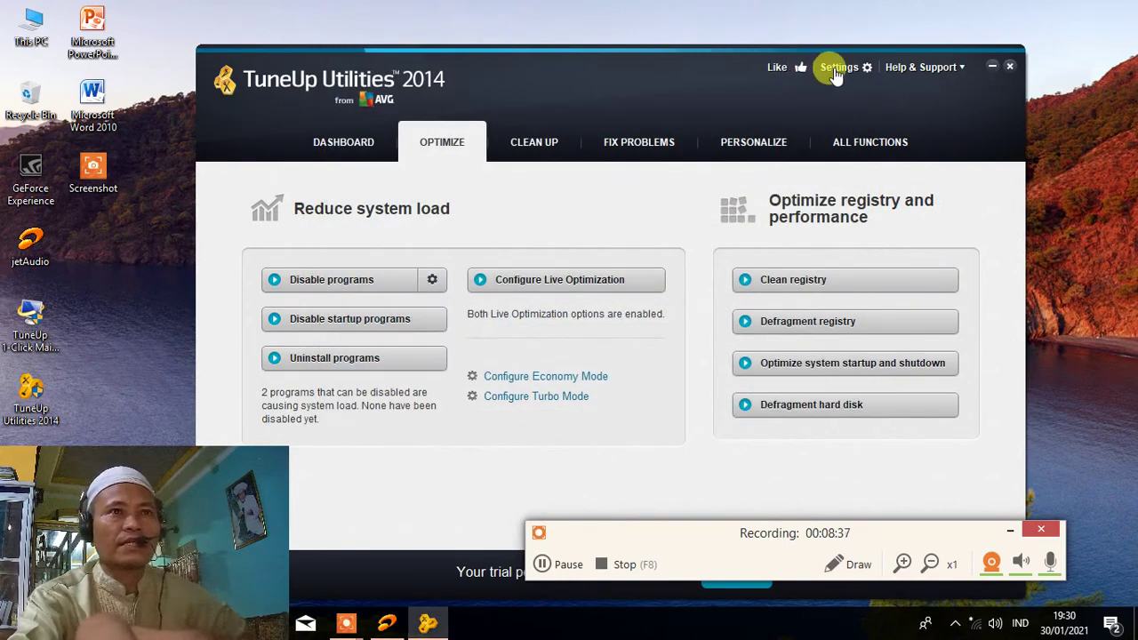
Step: Open the TuneUp Utilities settings and turn off the automatic check for updates
click(836, 71)
click(633, 380)
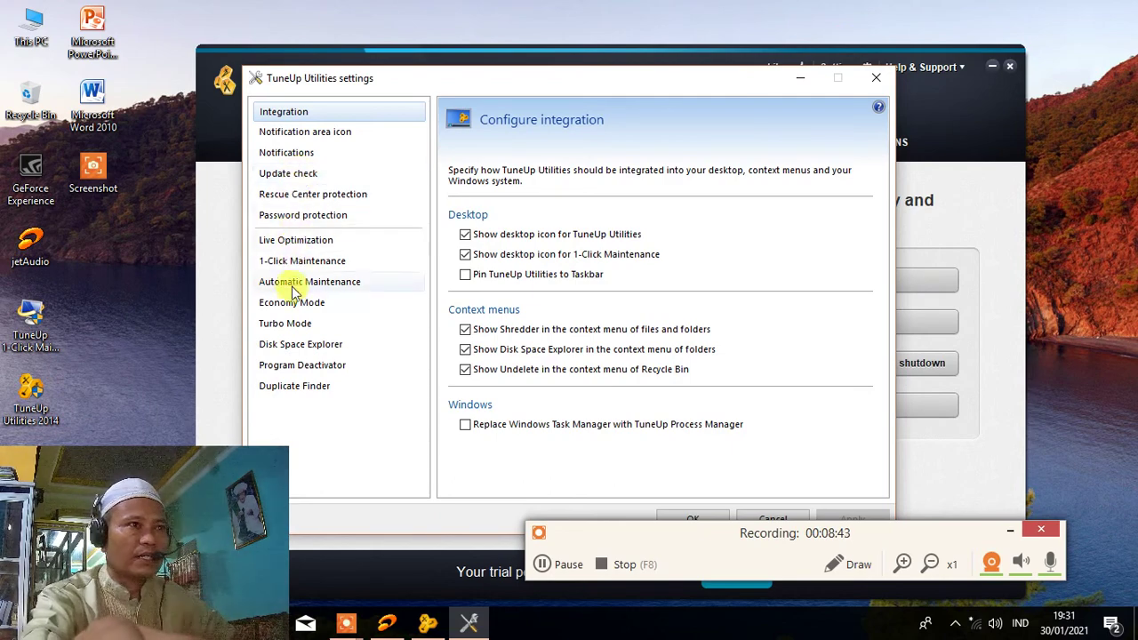
click(291, 175)
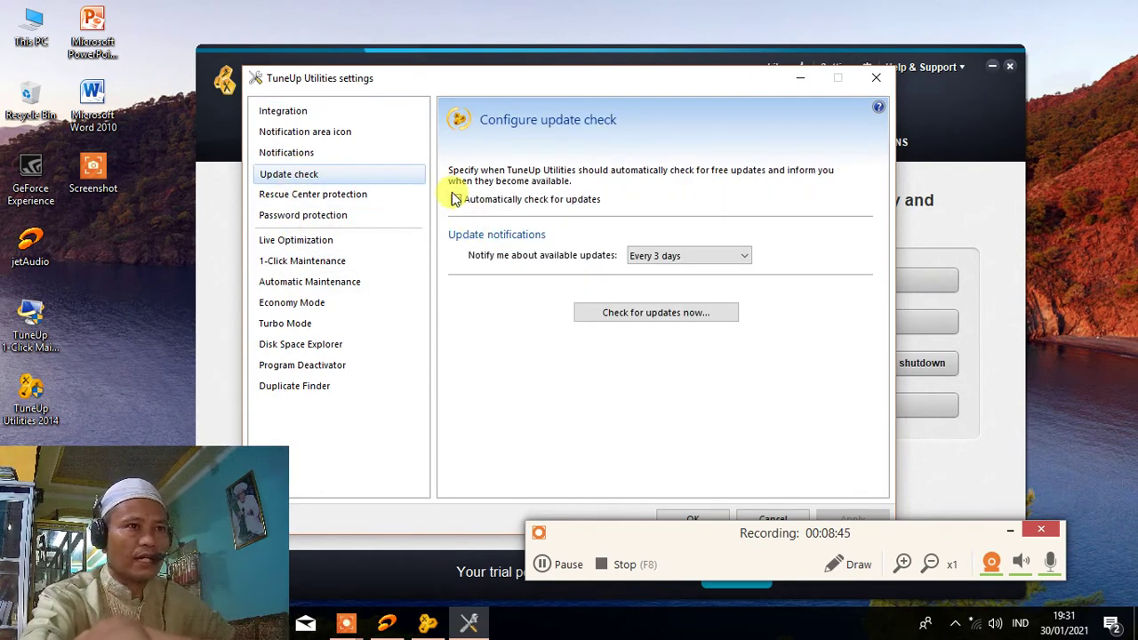
click(457, 200)
Step: Turn off all notifications for Program Deactivator, Live Optimization, Automatic Maintenance and Economy Mode
click(294, 153)
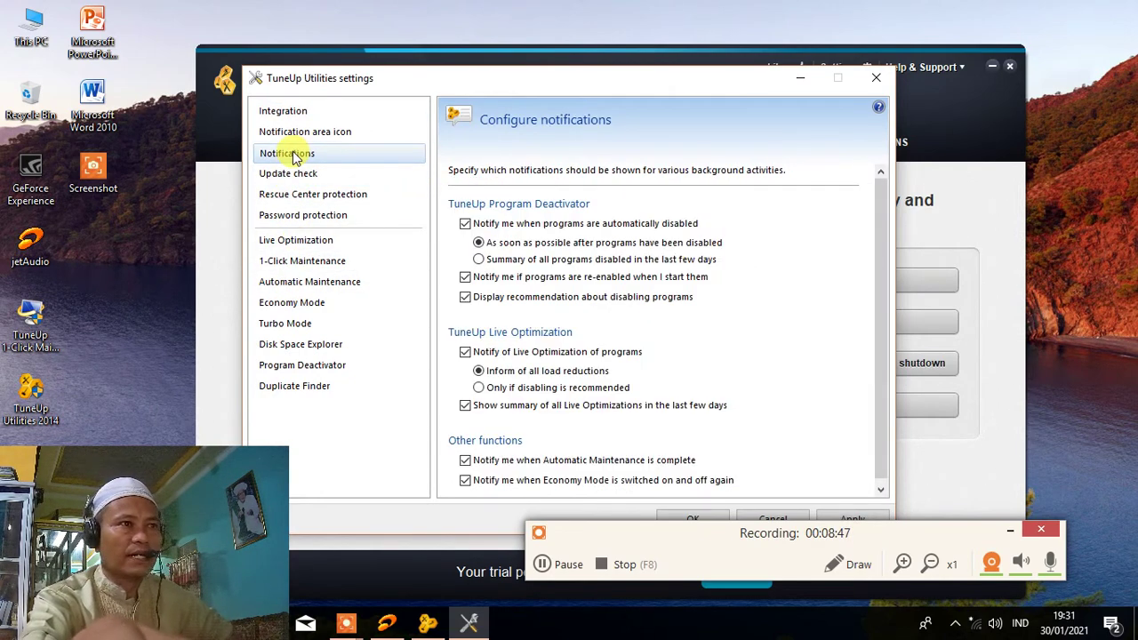
click(466, 224)
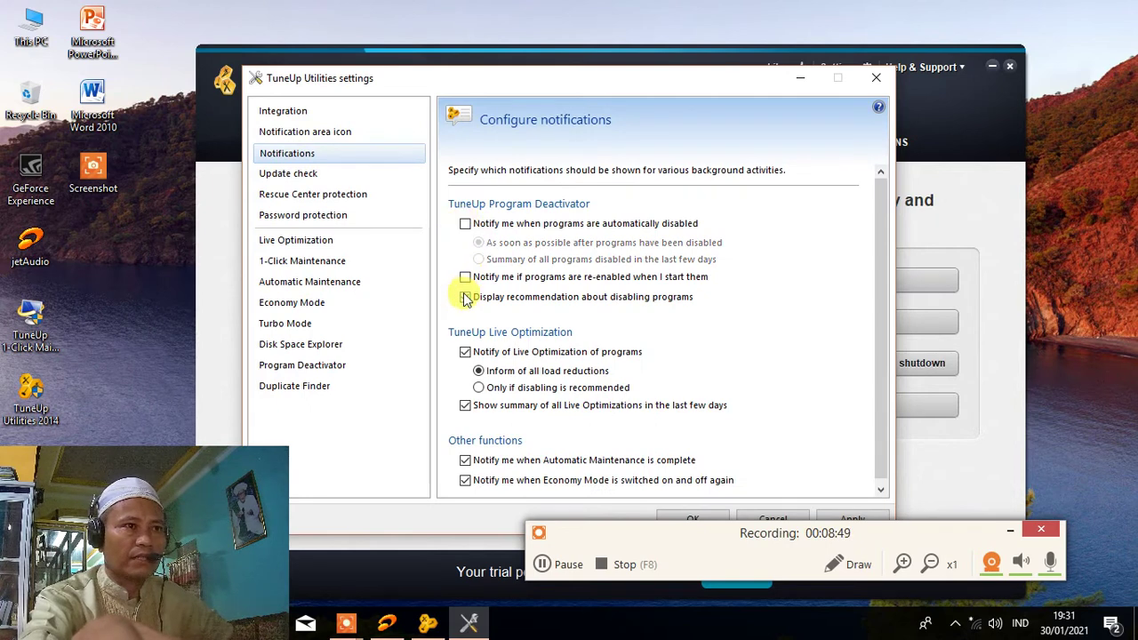
click(465, 297)
click(465, 352)
click(465, 405)
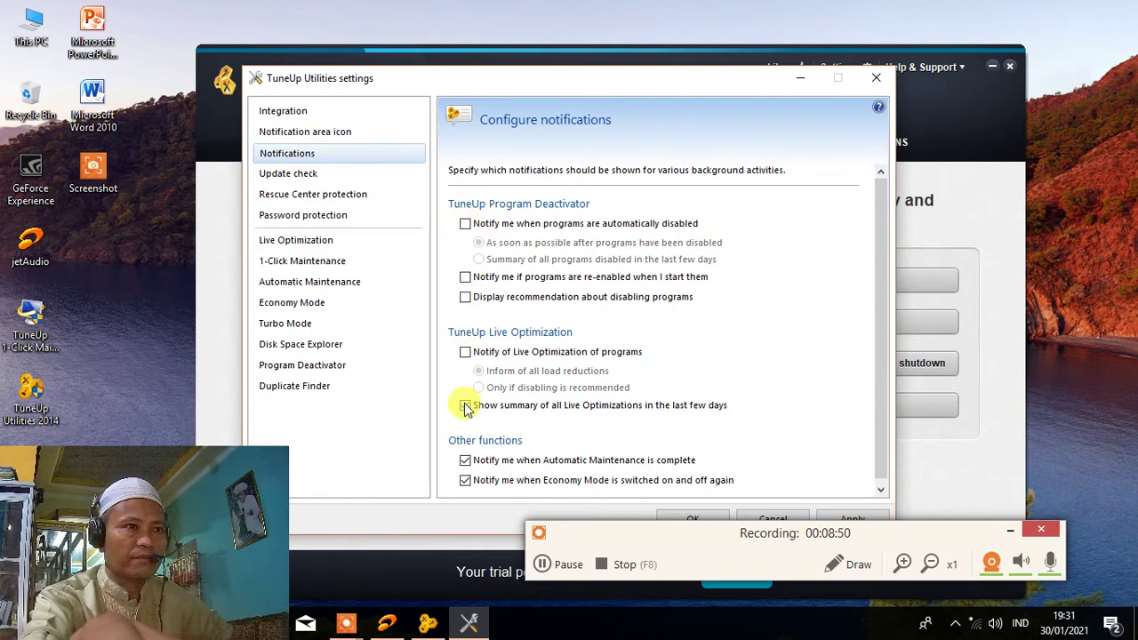
click(465, 460)
scroll(463, 413, down, 1)
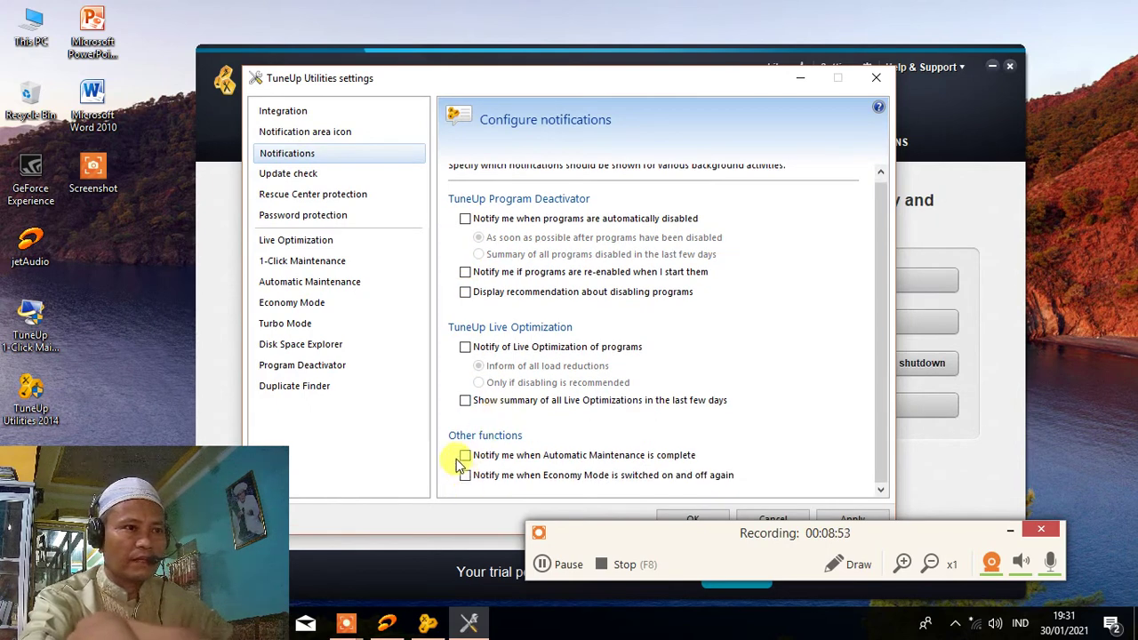
Step: Set the TuneUp notification area icon to Never and disable the Shredder, Disk Space Explorer and Undelete context menu entries
click(279, 134)
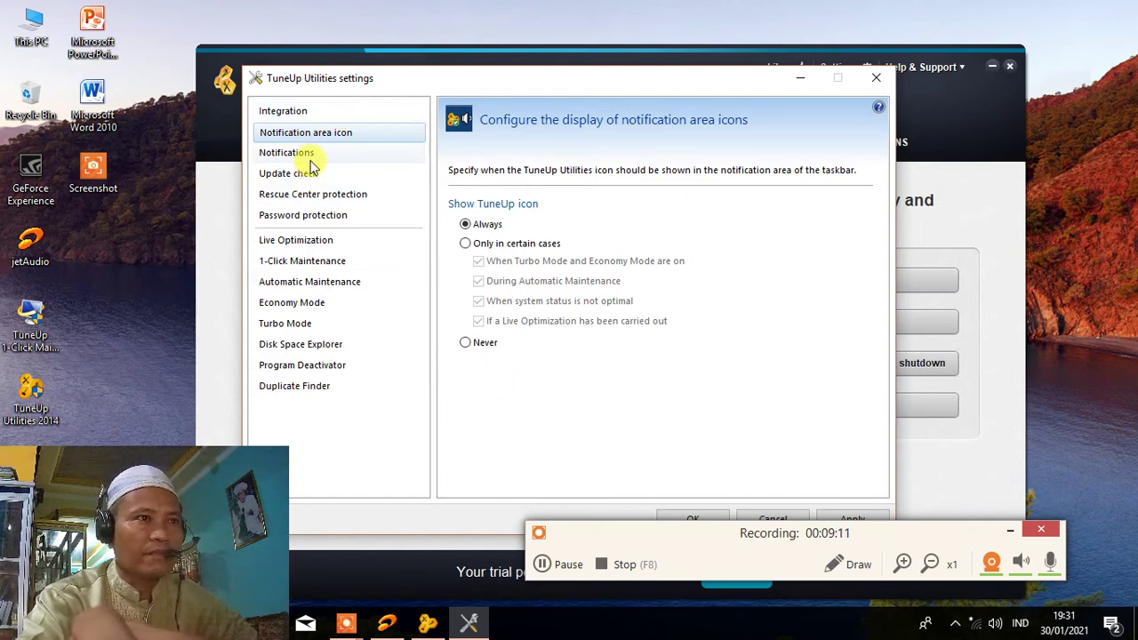
click(468, 344)
click(313, 116)
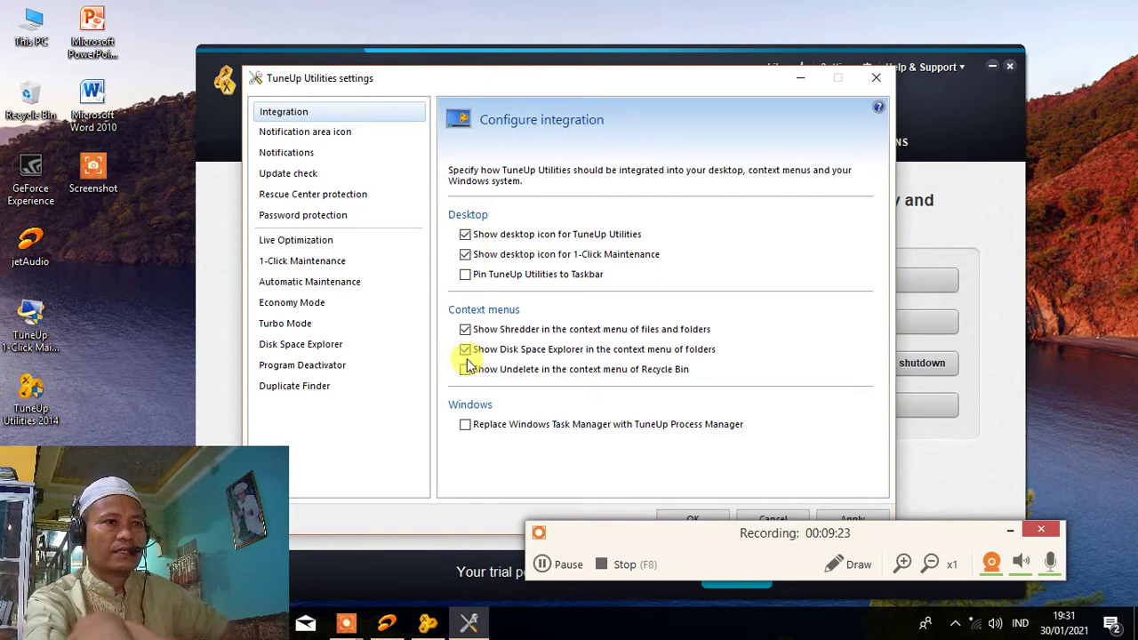
click(465, 330)
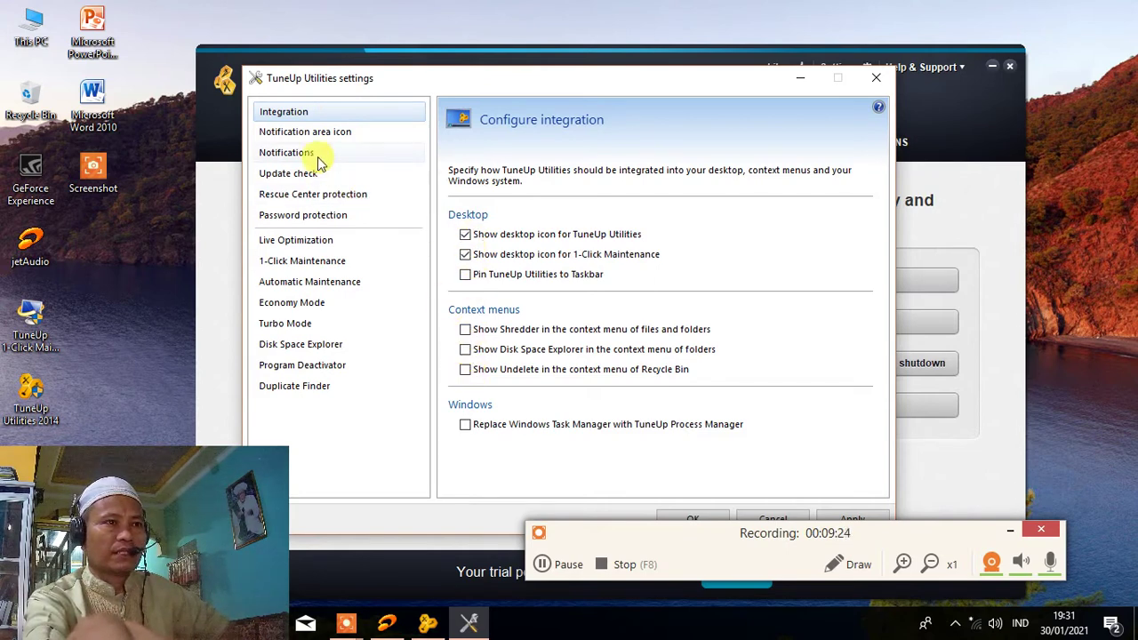
Step: Disable both Live Optimization options and turn off Automatic Maintenance
click(303, 245)
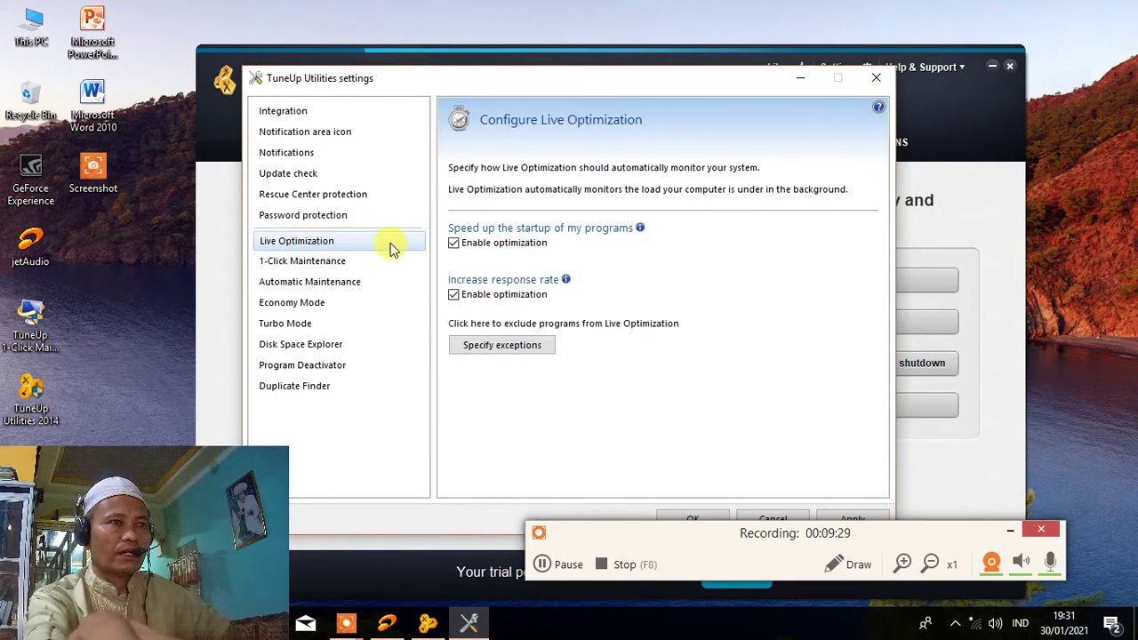
click(454, 244)
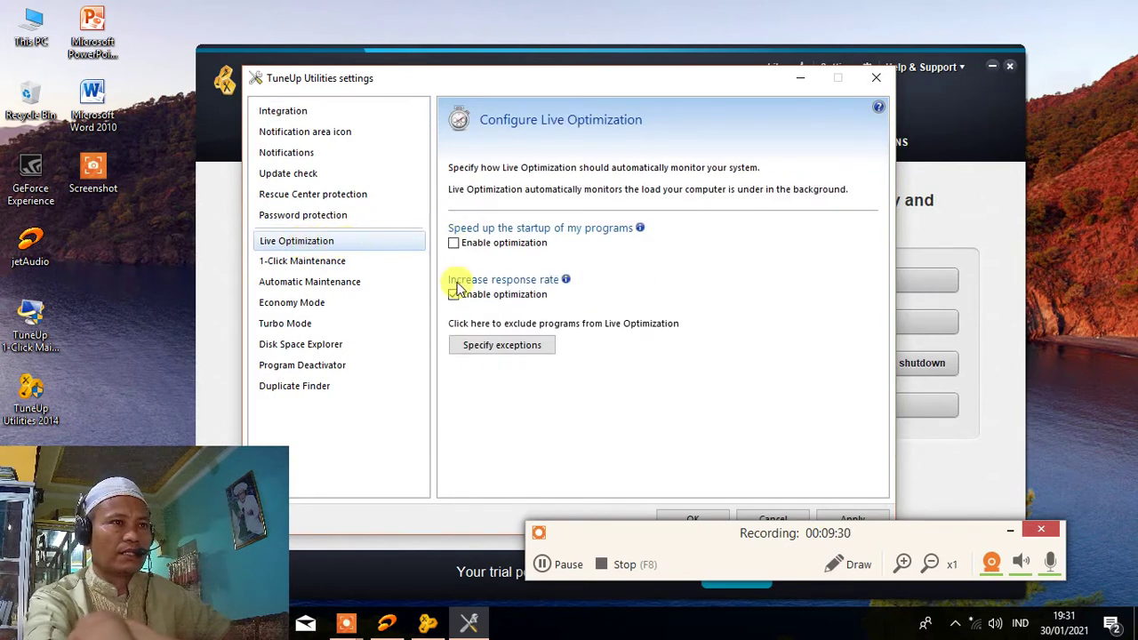
click(294, 217)
click(304, 282)
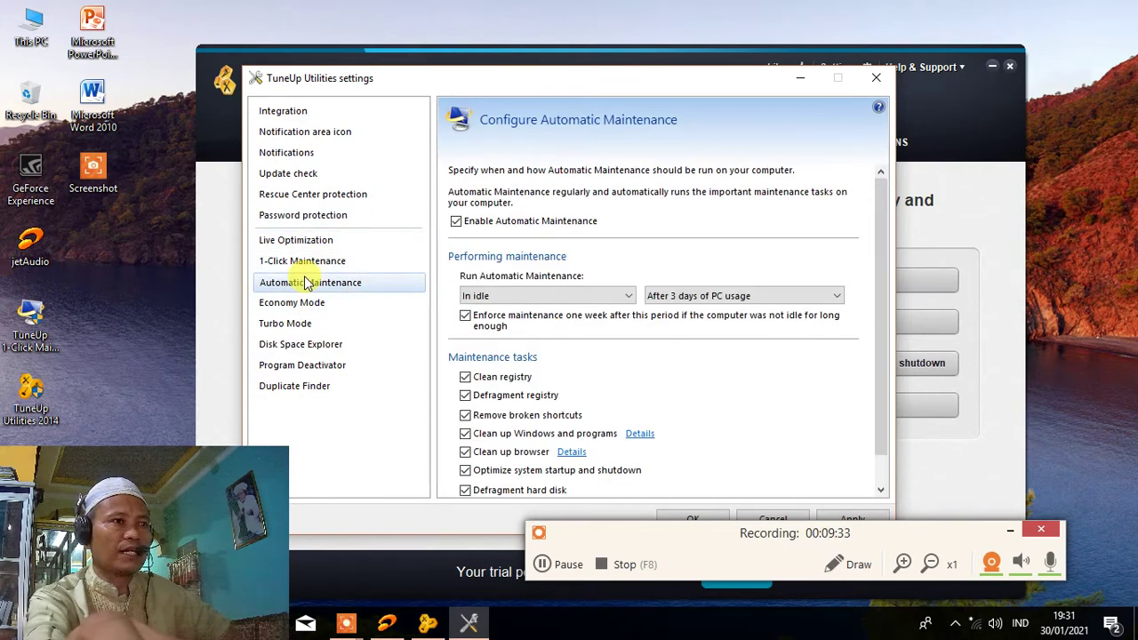
click(456, 223)
scroll(585, 247, down, 1)
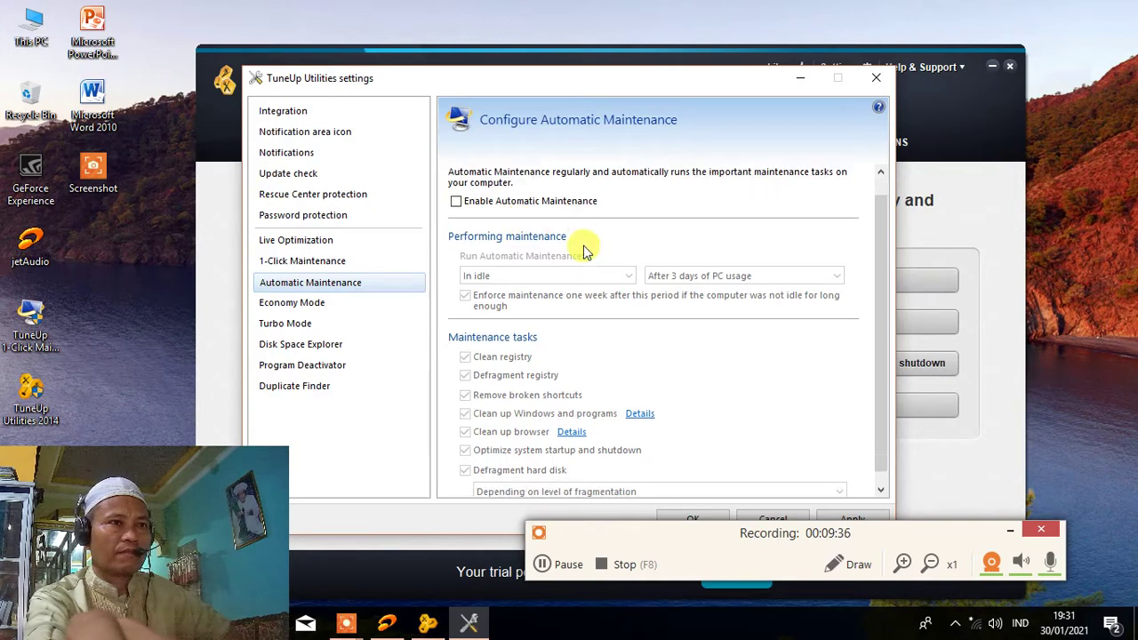
Step: Review the Economy Mode, Turbo Mode, Disk Space Explorer, Program Deactivator and Duplicate Finder settings without changing them
click(311, 308)
click(300, 325)
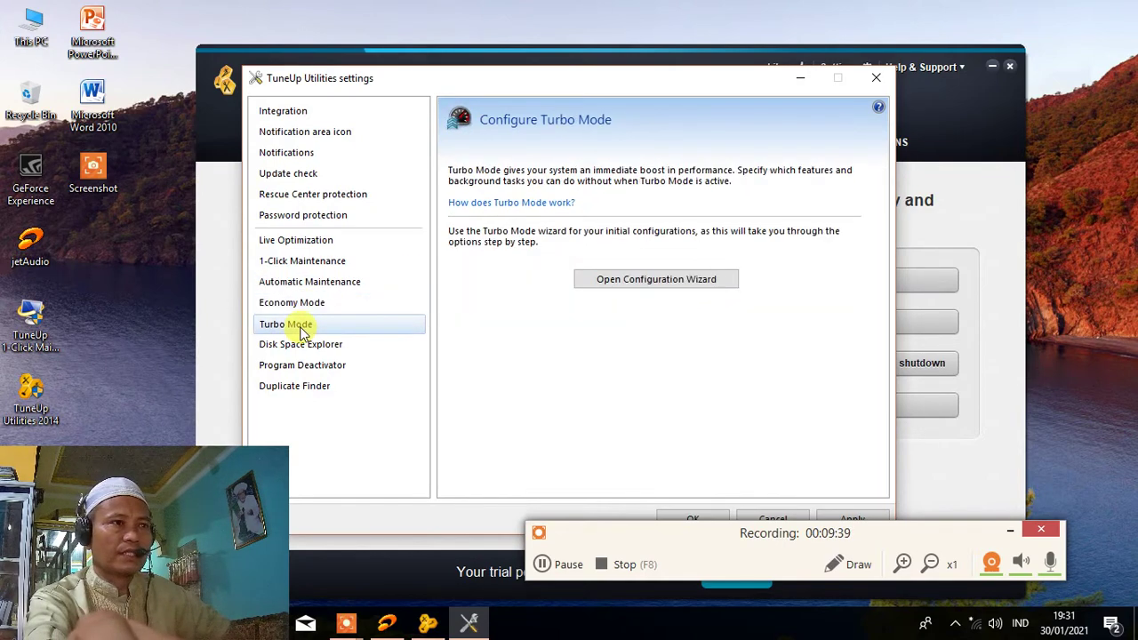
click(308, 348)
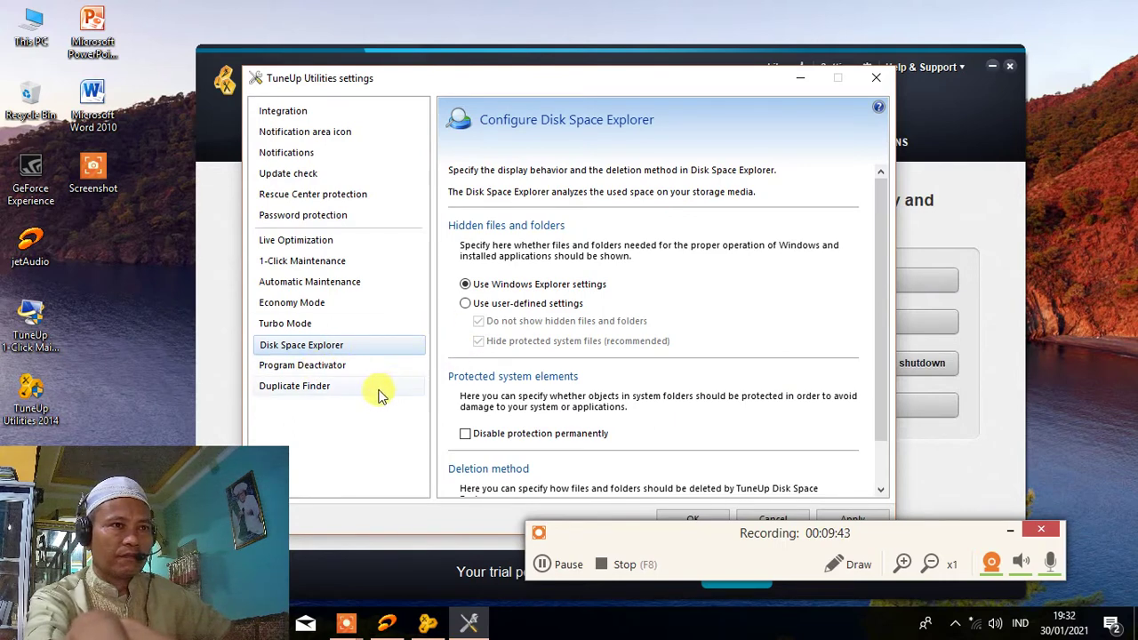
click(327, 367)
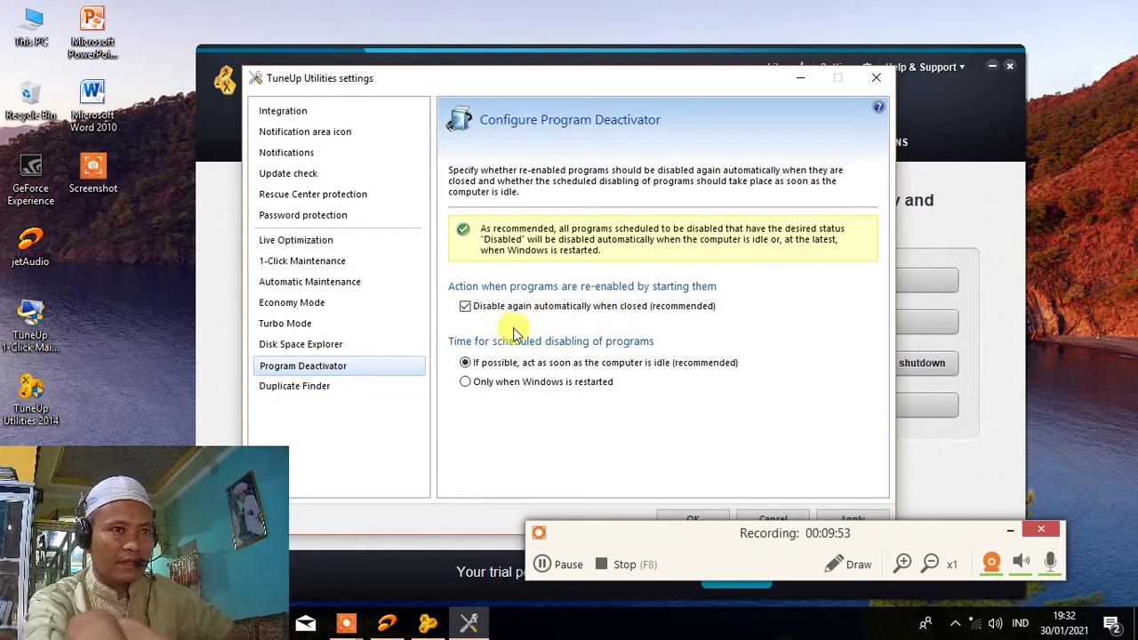
click(307, 391)
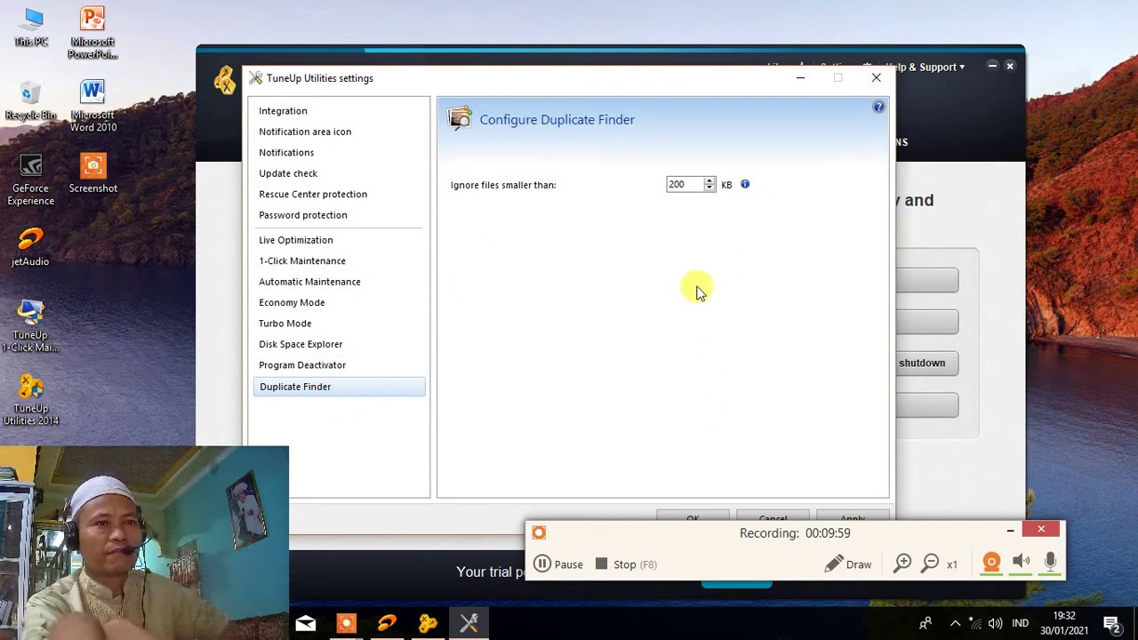
Step: Apply the changed settings and close TuneUp Utilities
click(693, 518)
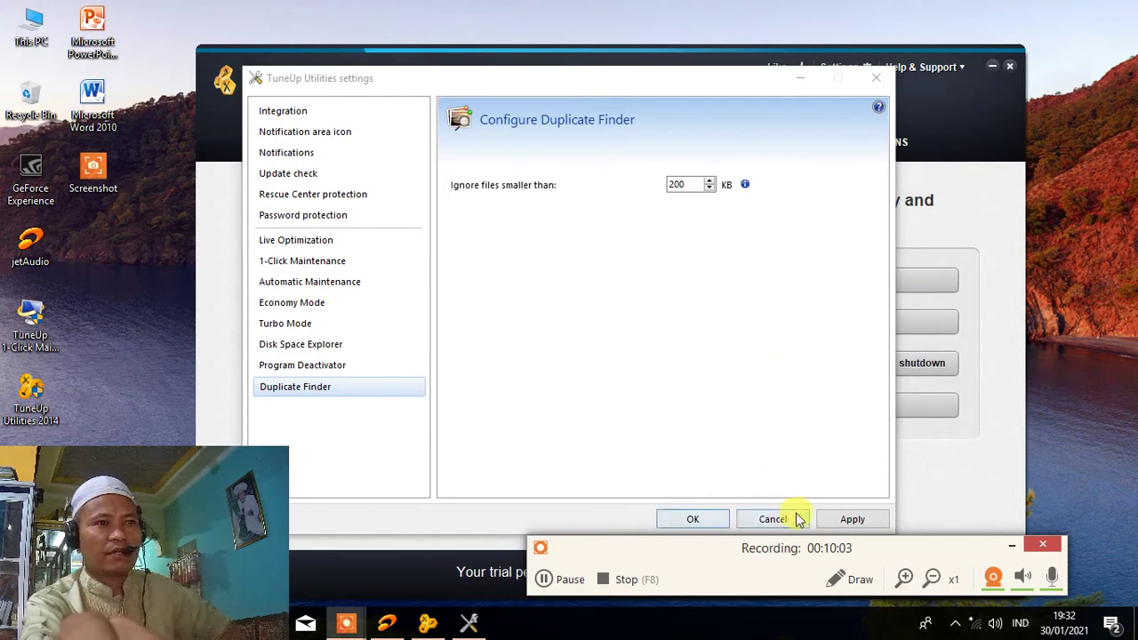
click(849, 520)
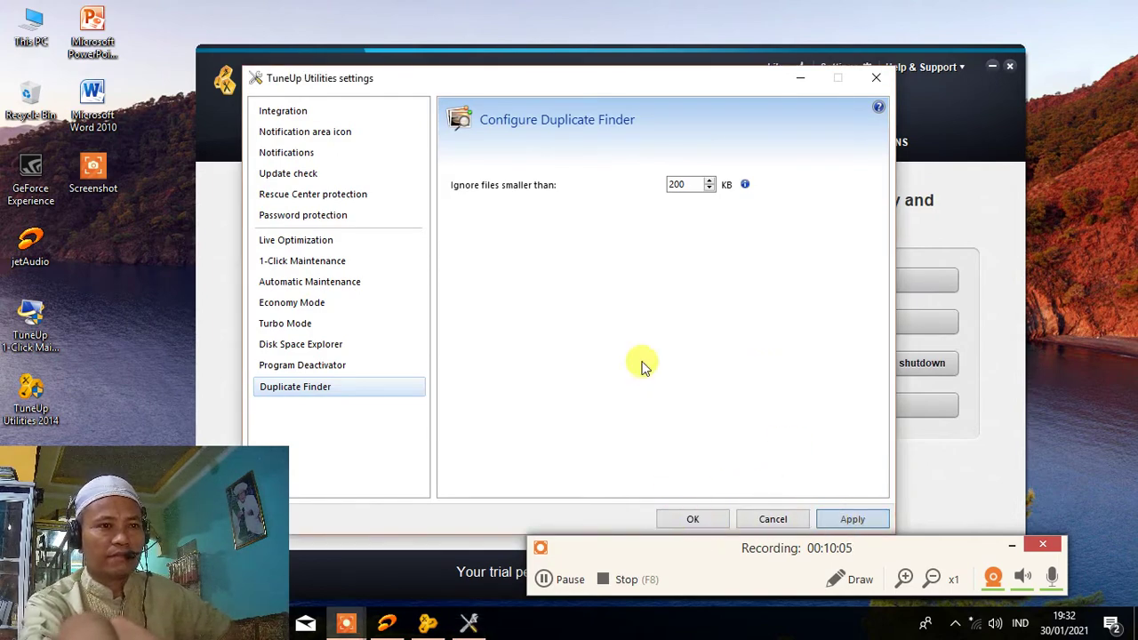
drag(680, 553, 702, 575)
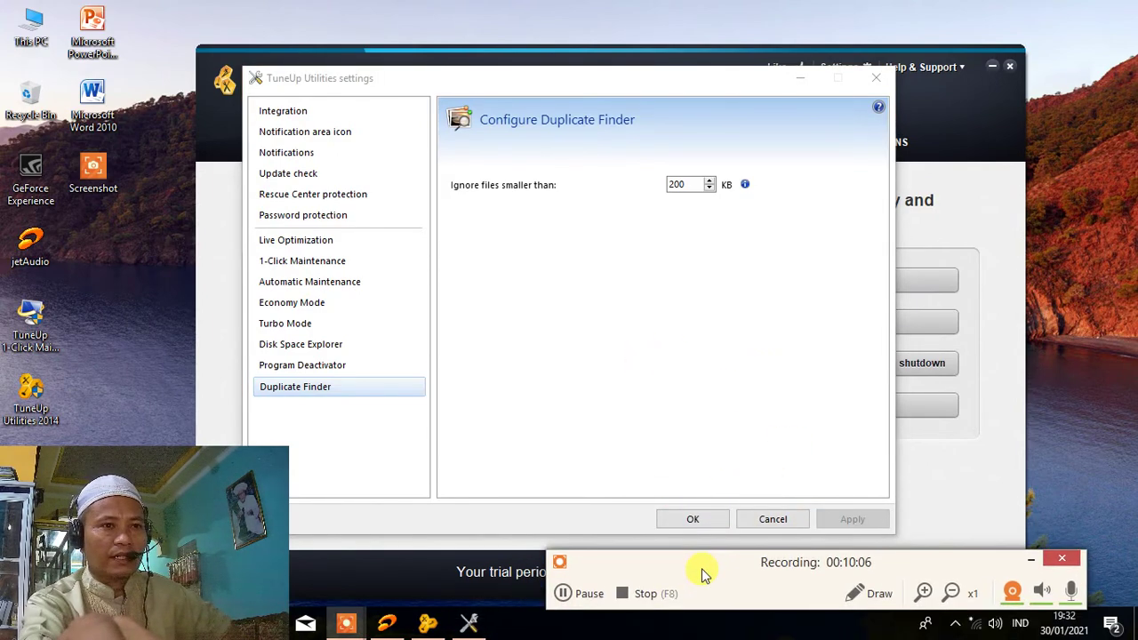
click(693, 519)
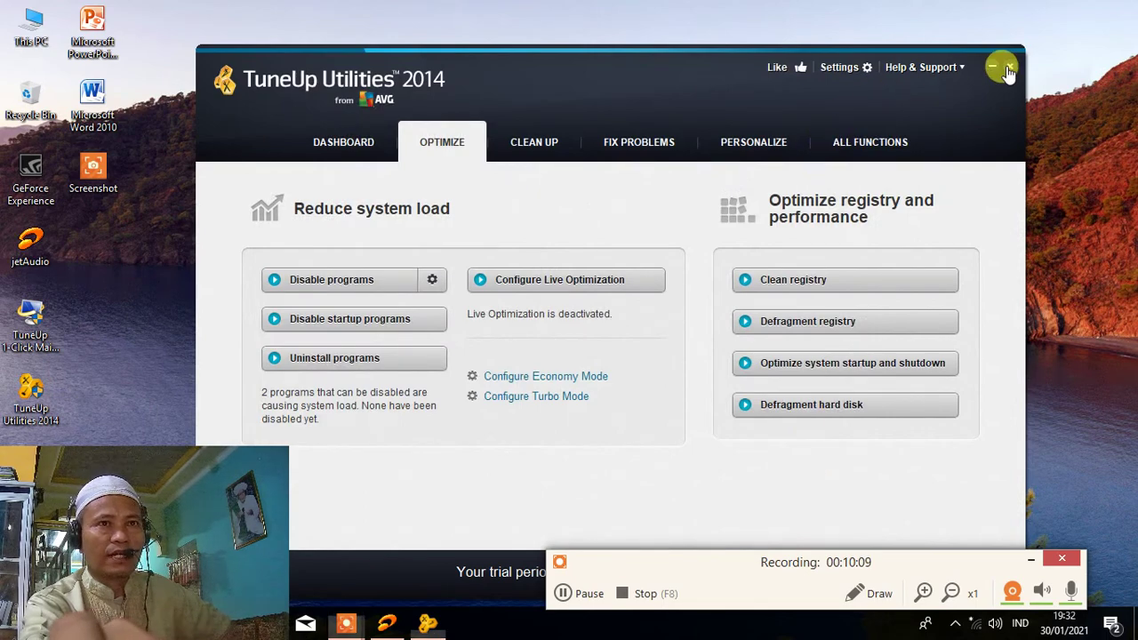
click(1007, 69)
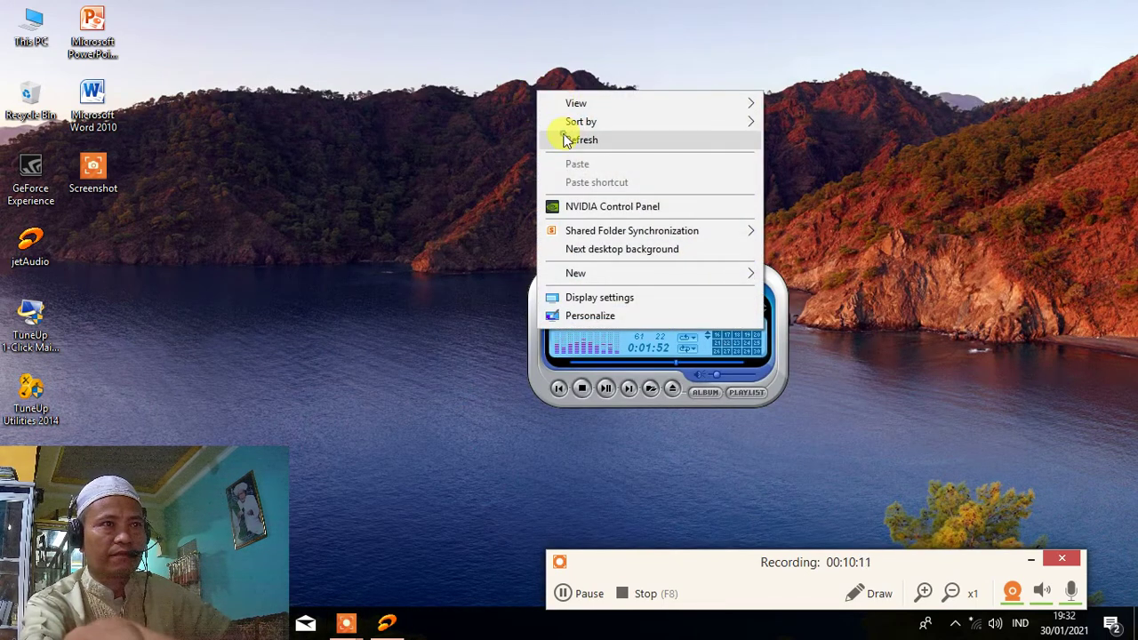
Step: Refresh the desktop and open the Driver & Pogram Instal Komputer folder on drive G: in File Explorer
click(569, 140)
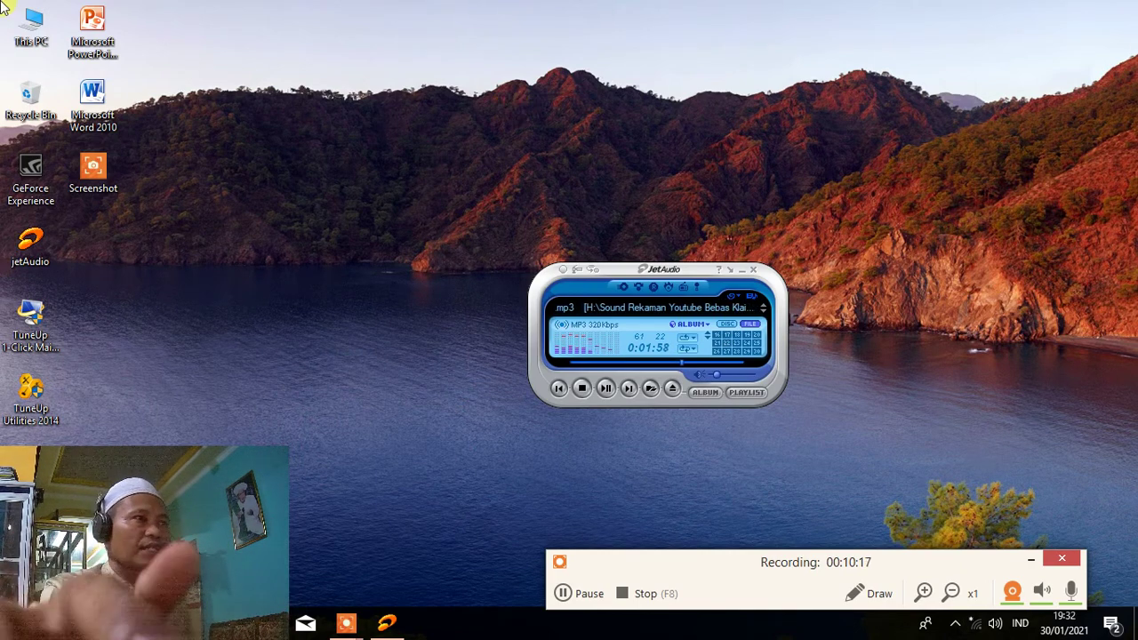
double_click(31, 24)
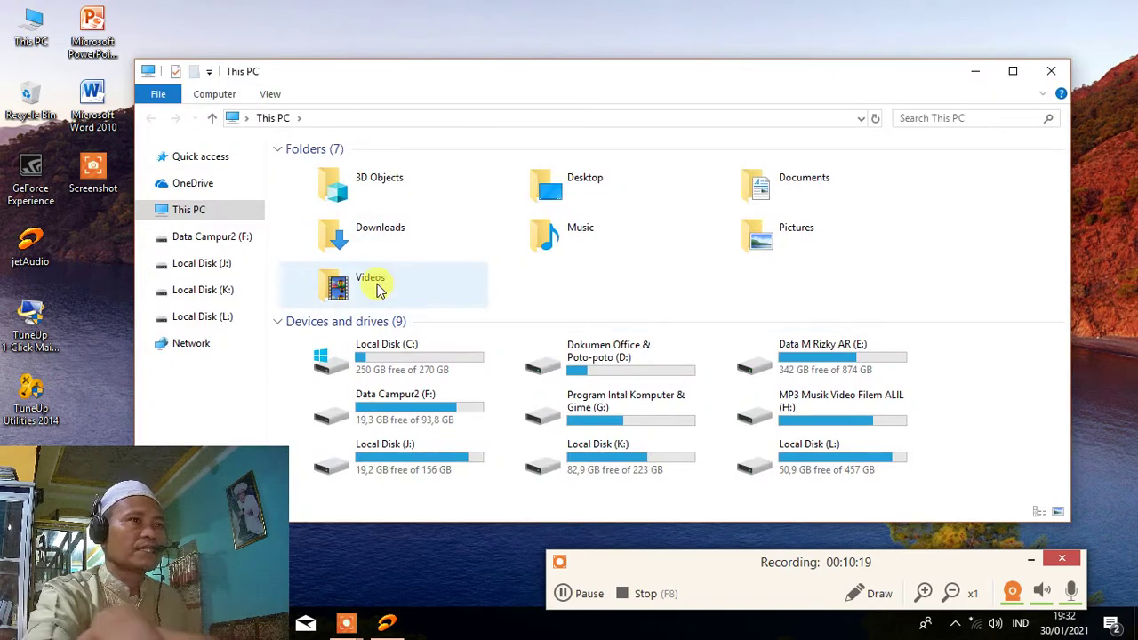
double_click(648, 399)
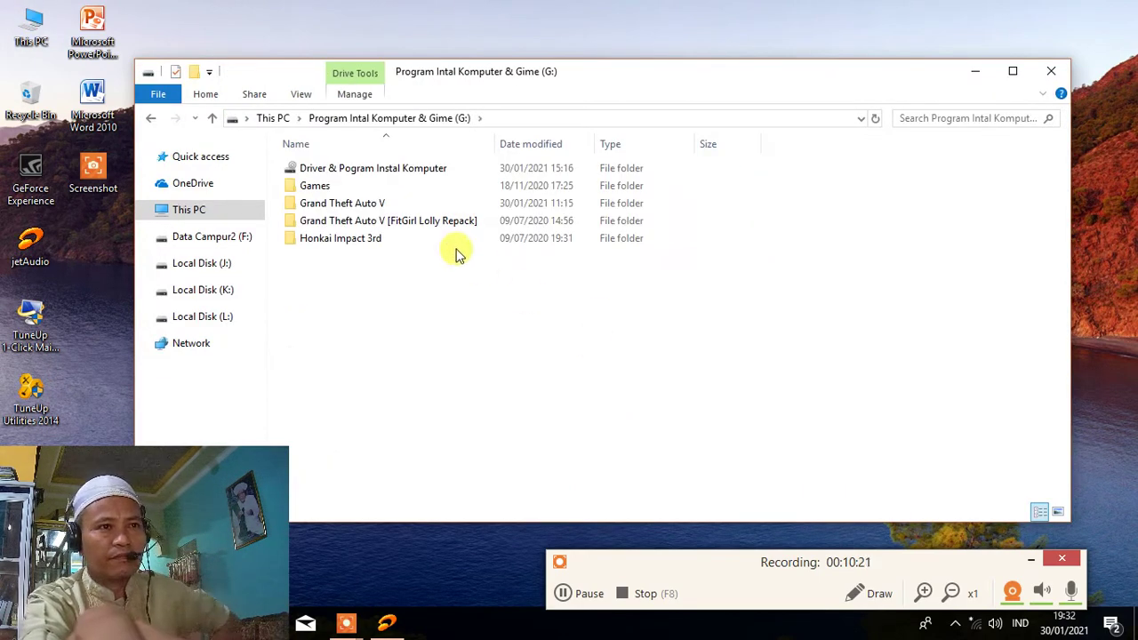
double_click(387, 172)
Step: Find the Chrome installers in the folder and widen the Name column so the full file names fit
scroll(382, 409, down, 15)
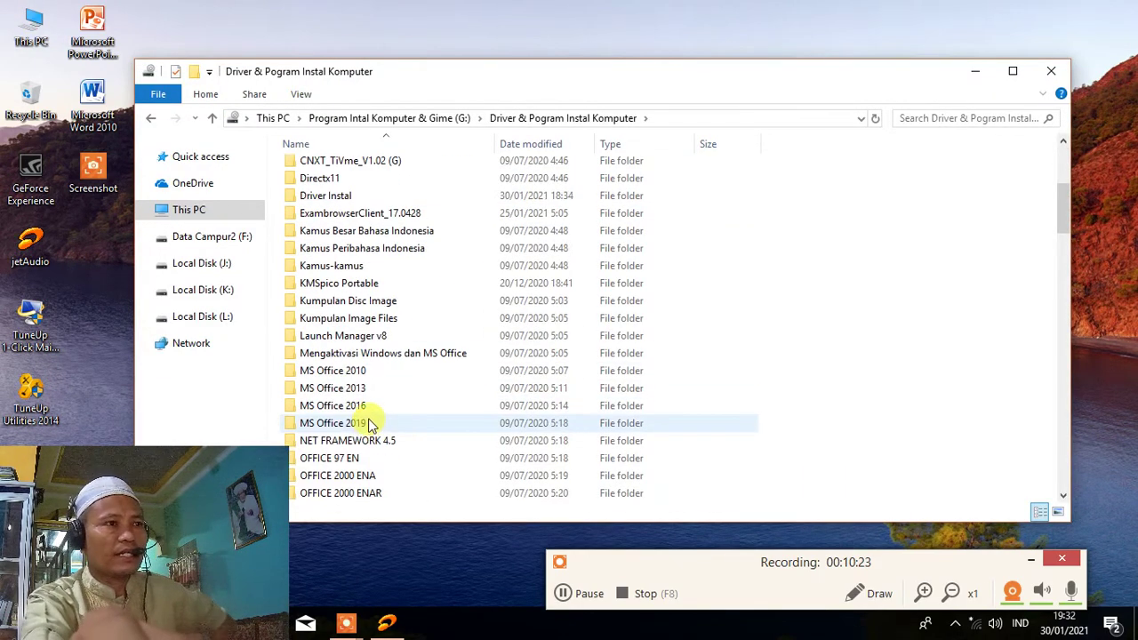
scroll(397, 391, down, 11)
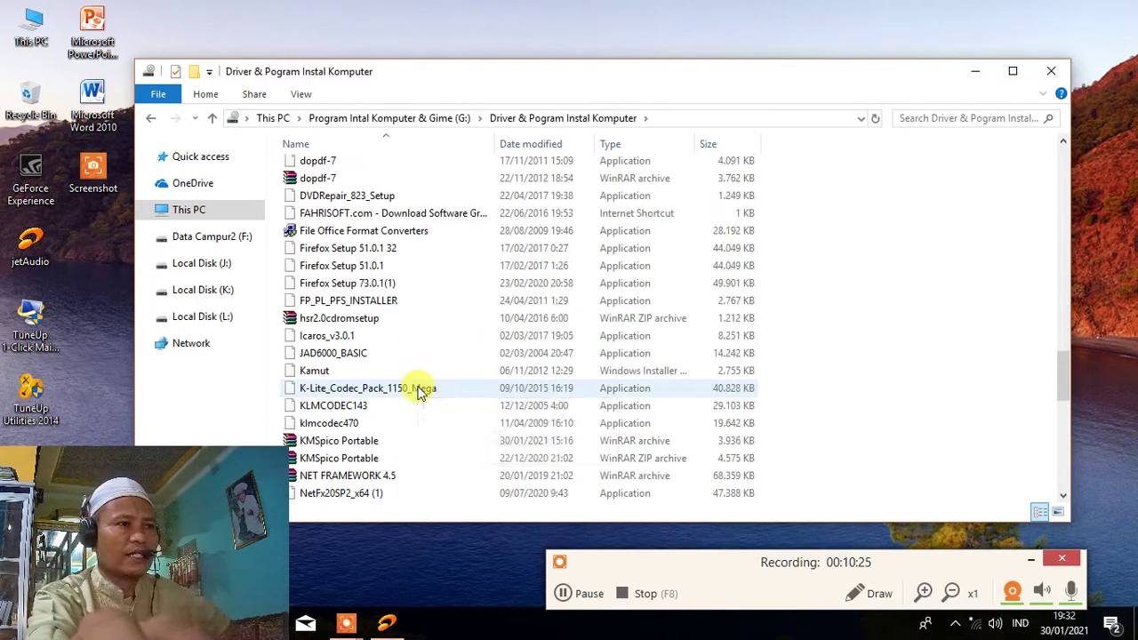
scroll(414, 389, up, 2)
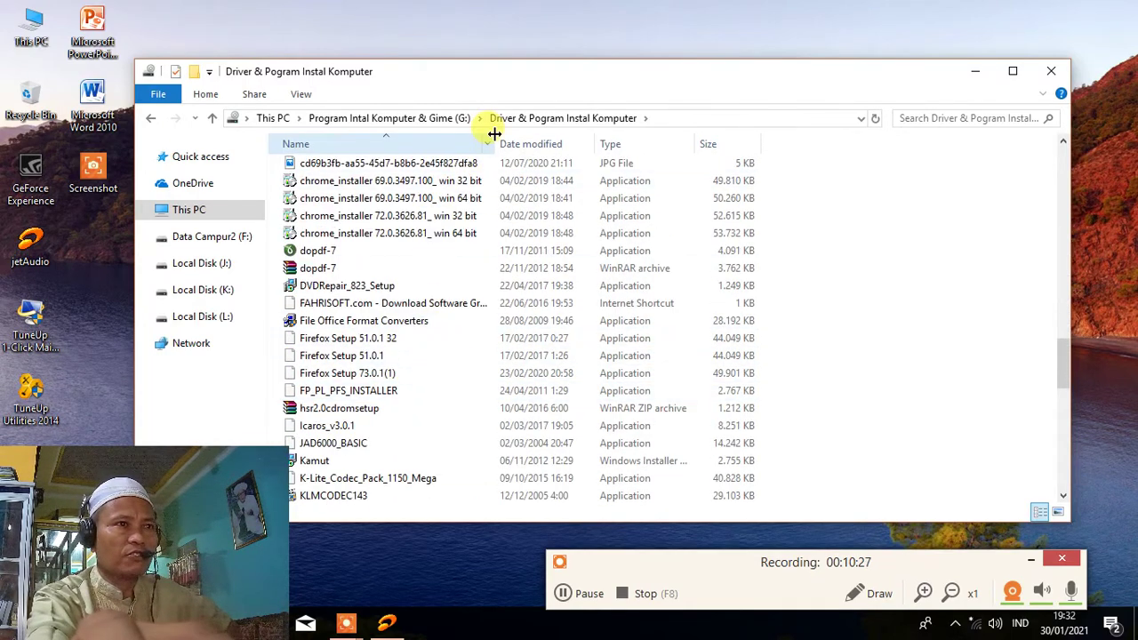
drag(494, 133, 559, 133)
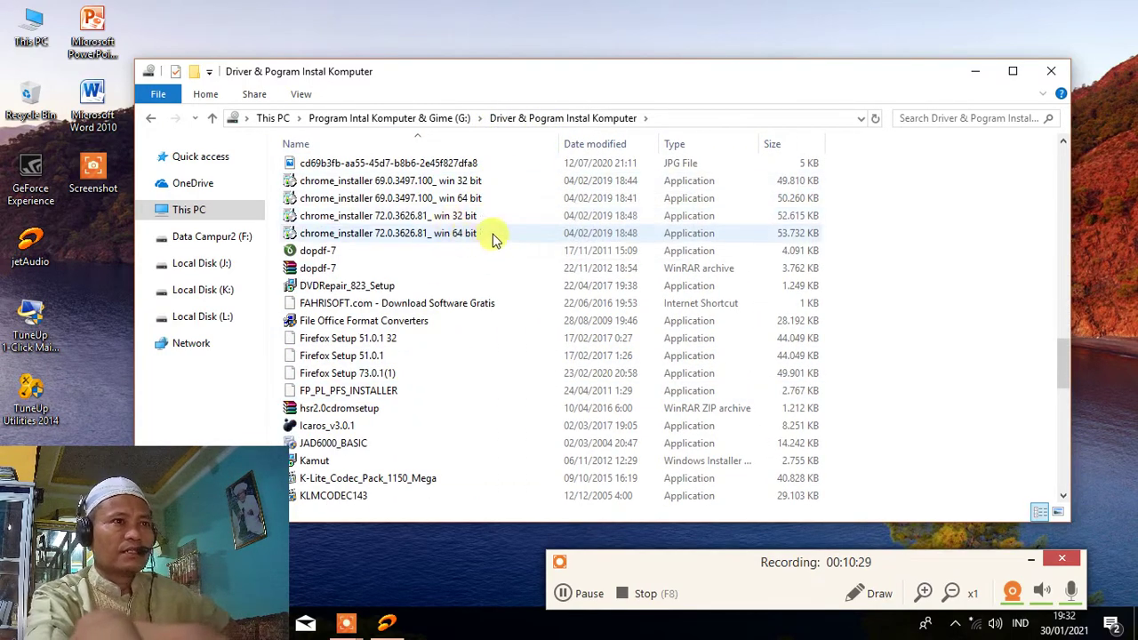
Step: Check the Windows system type in the properties of This PC and close the System window
right_click(34, 25)
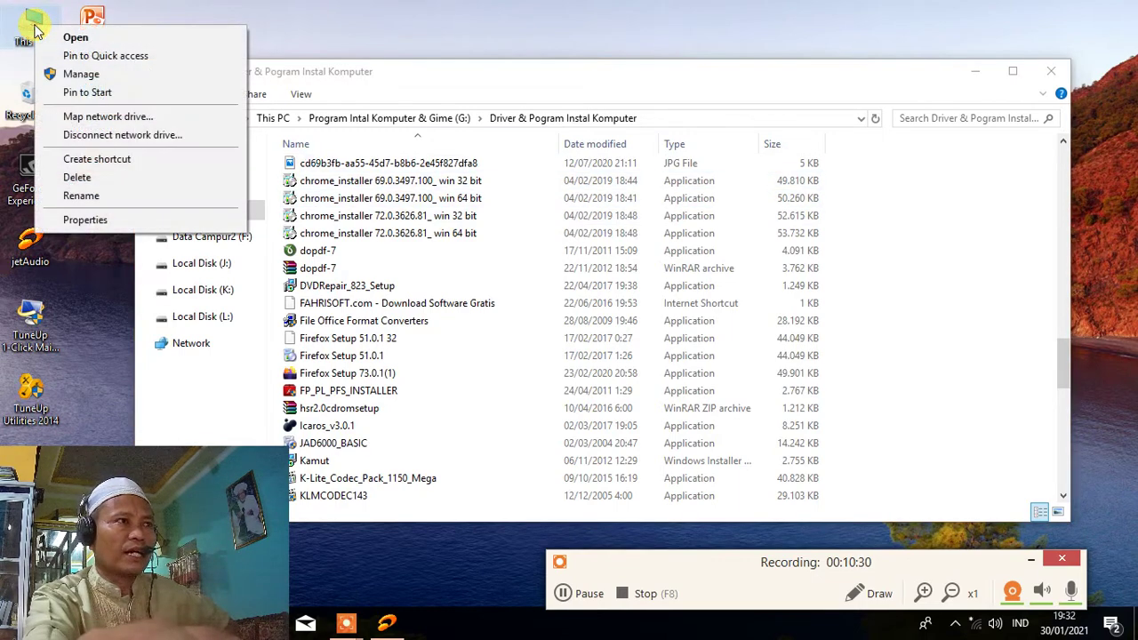
click(89, 220)
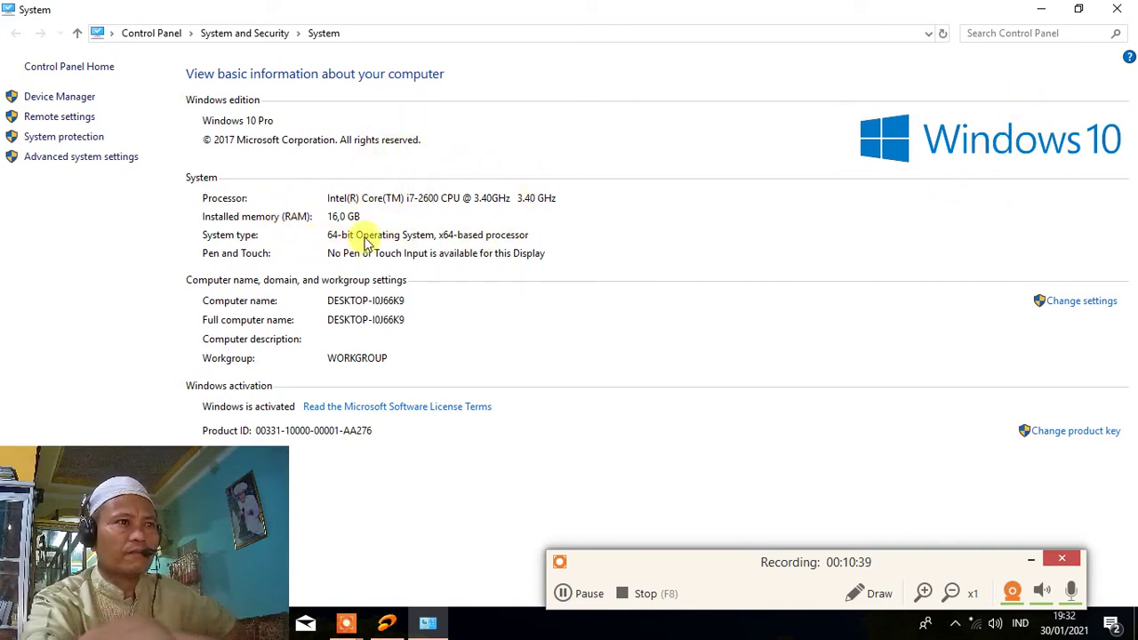
click(1116, 17)
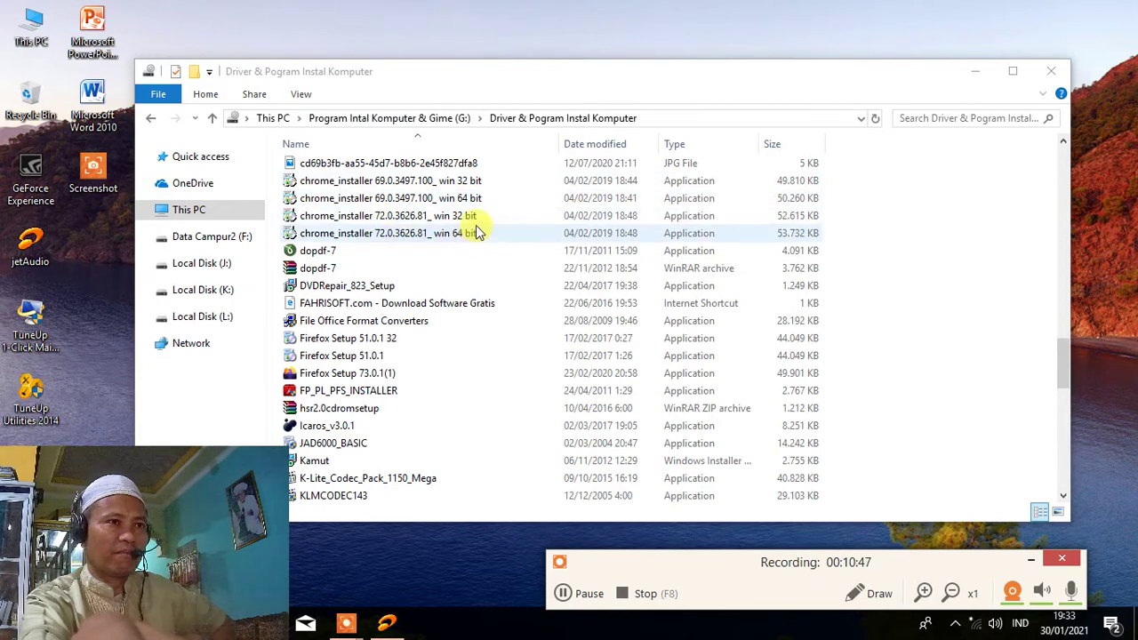
Step: Install Google Chrome with chrome_installer 72.0.3626.81_ win 64 bit and move its welcome window clear of the desktop icons
double_click(412, 240)
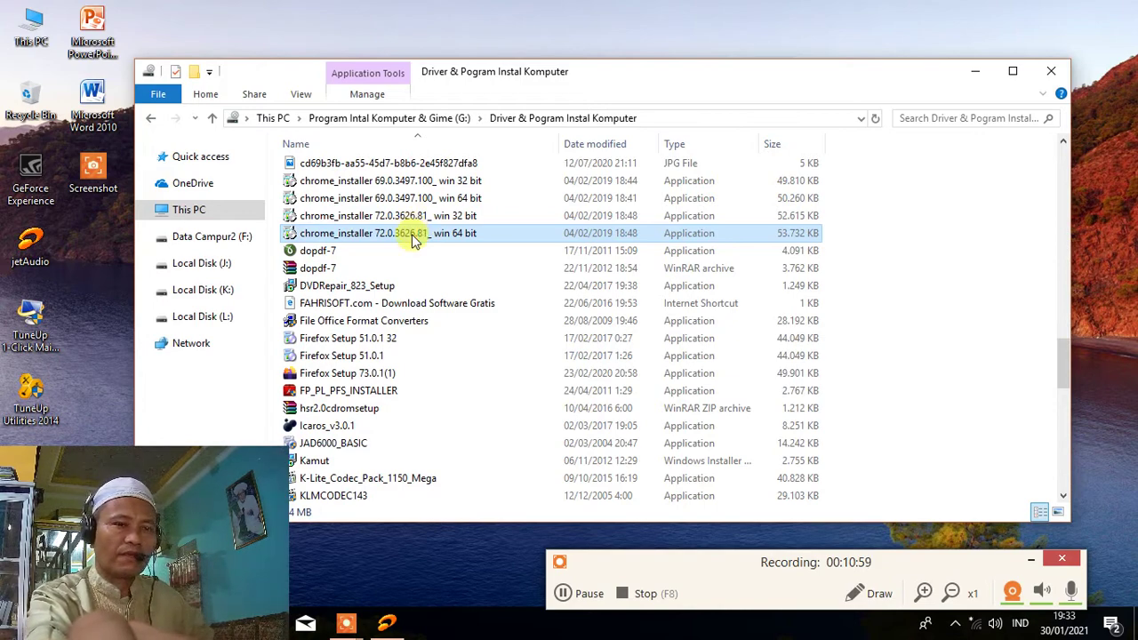
drag(618, 81, 648, 46)
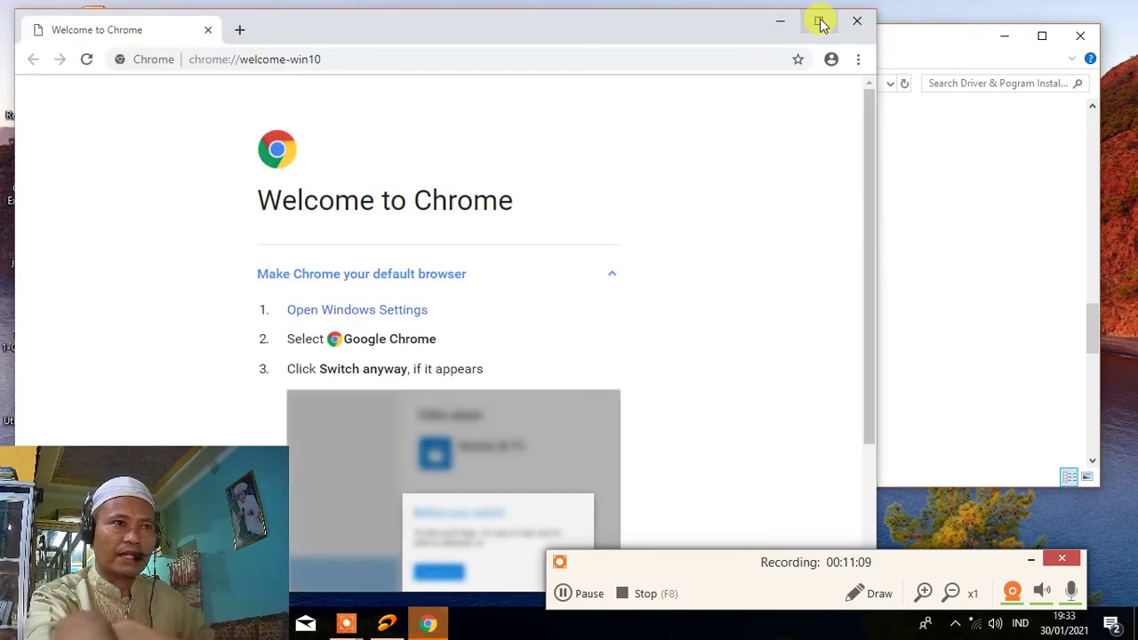
drag(635, 33, 820, 25)
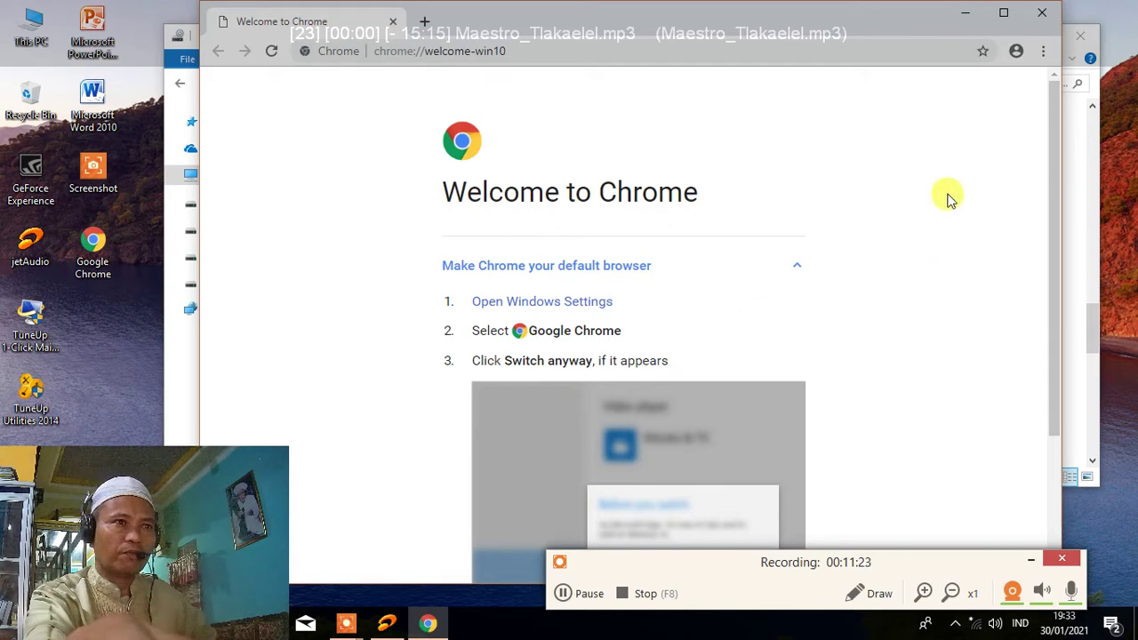
click(1017, 51)
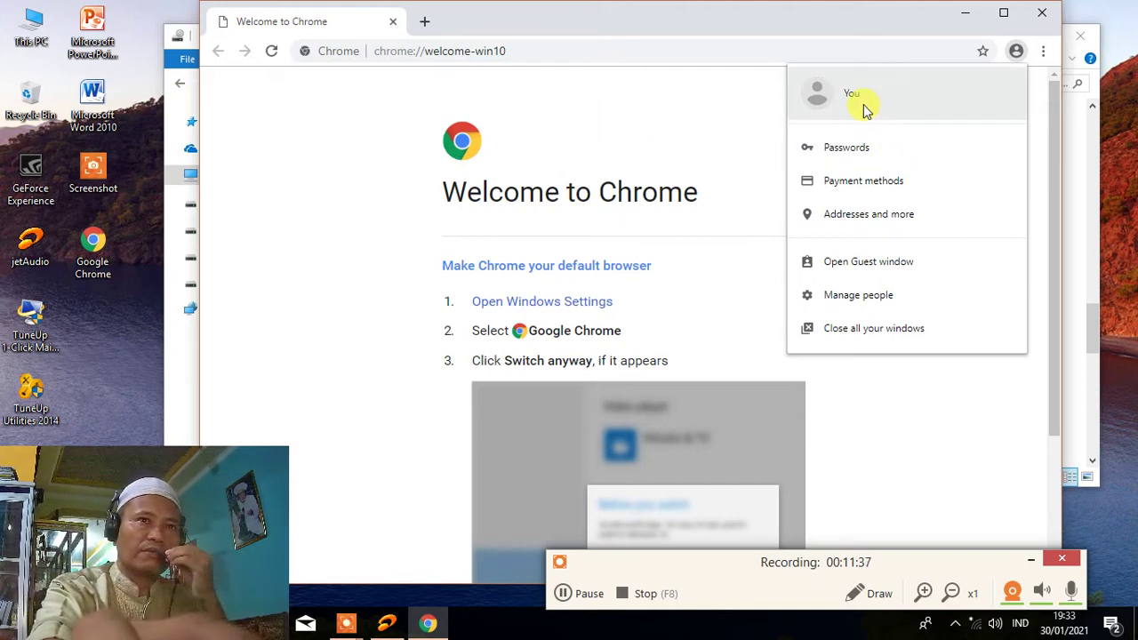
click(674, 33)
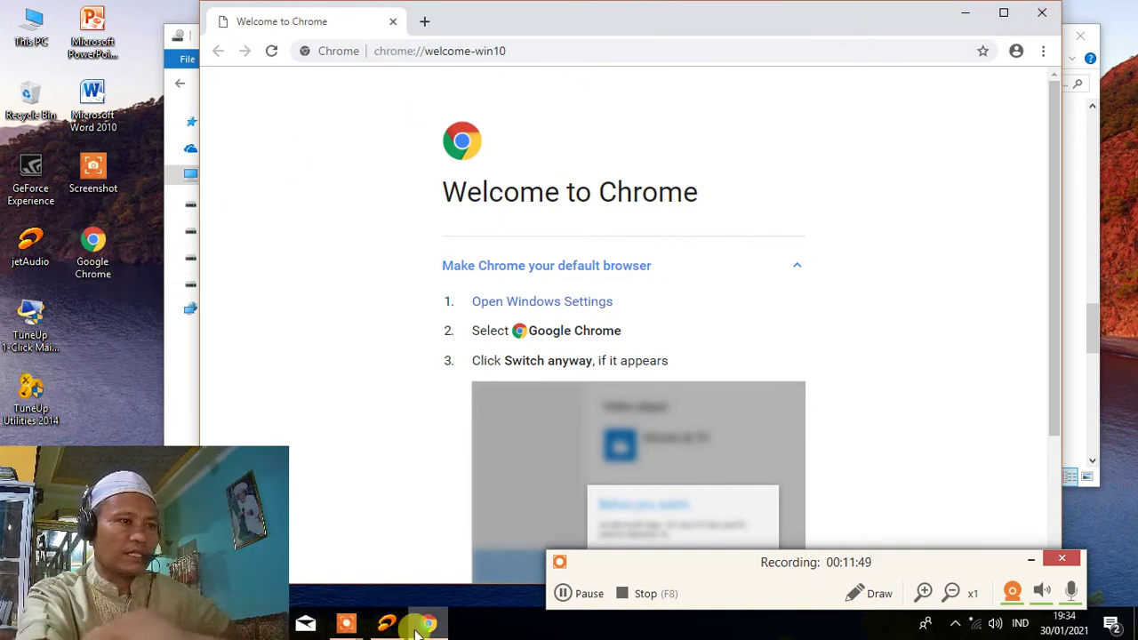
click(1042, 12)
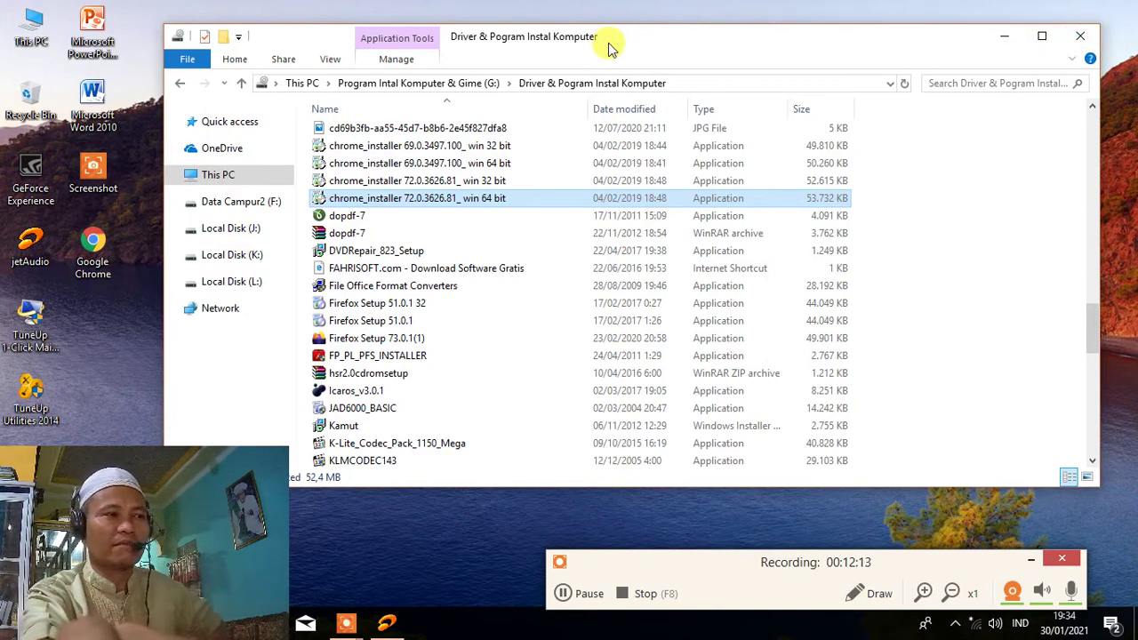
click(1081, 40)
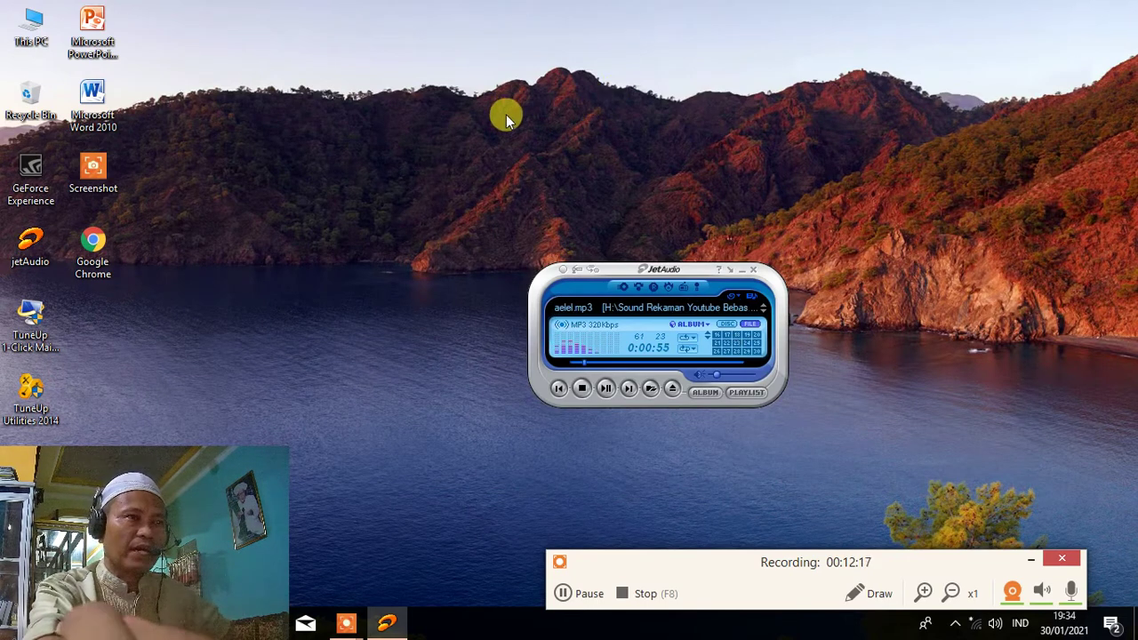